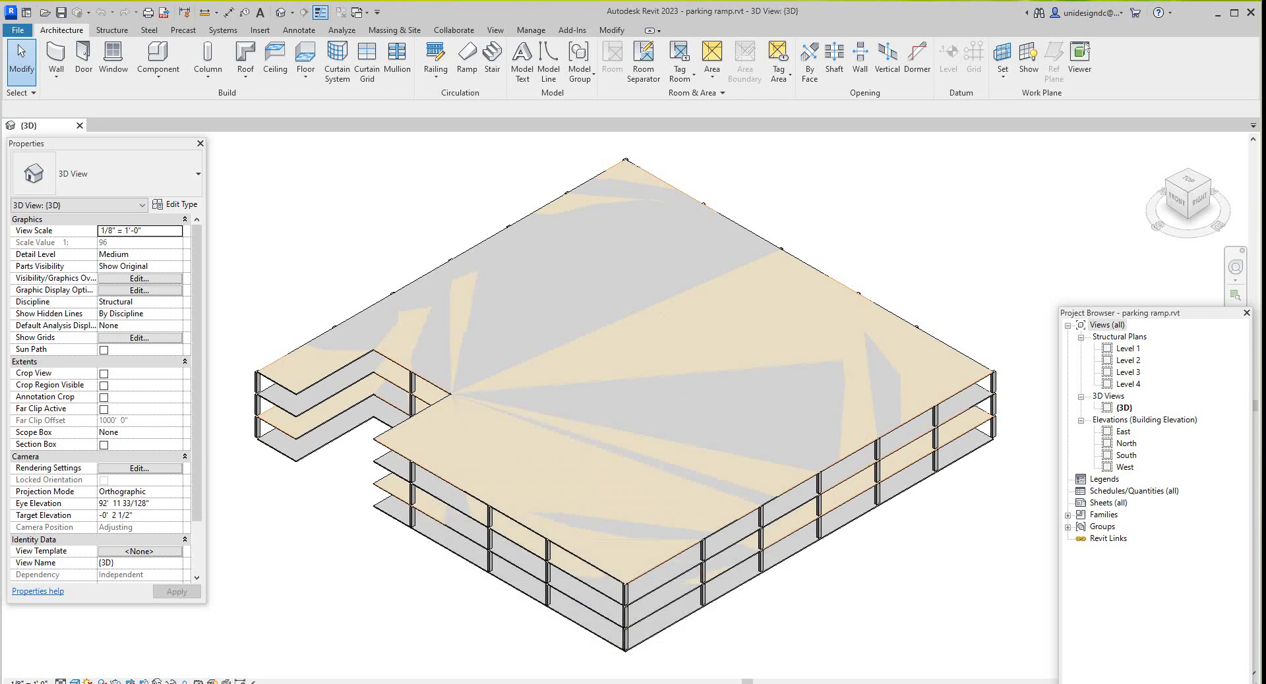
Examine the parking structure's stacked floor slabs in 3D around the rectangular notch at its edge
scroll(345, 446, "up", 5)
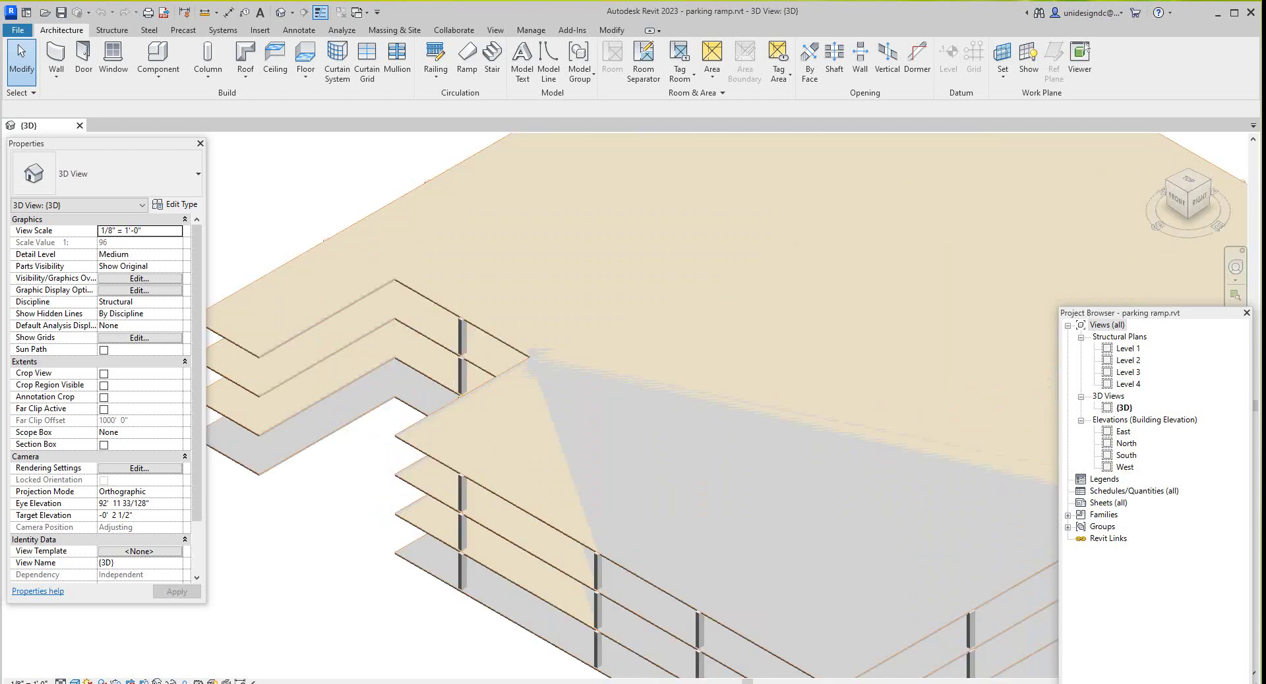
scroll(349, 447, "down", 1)
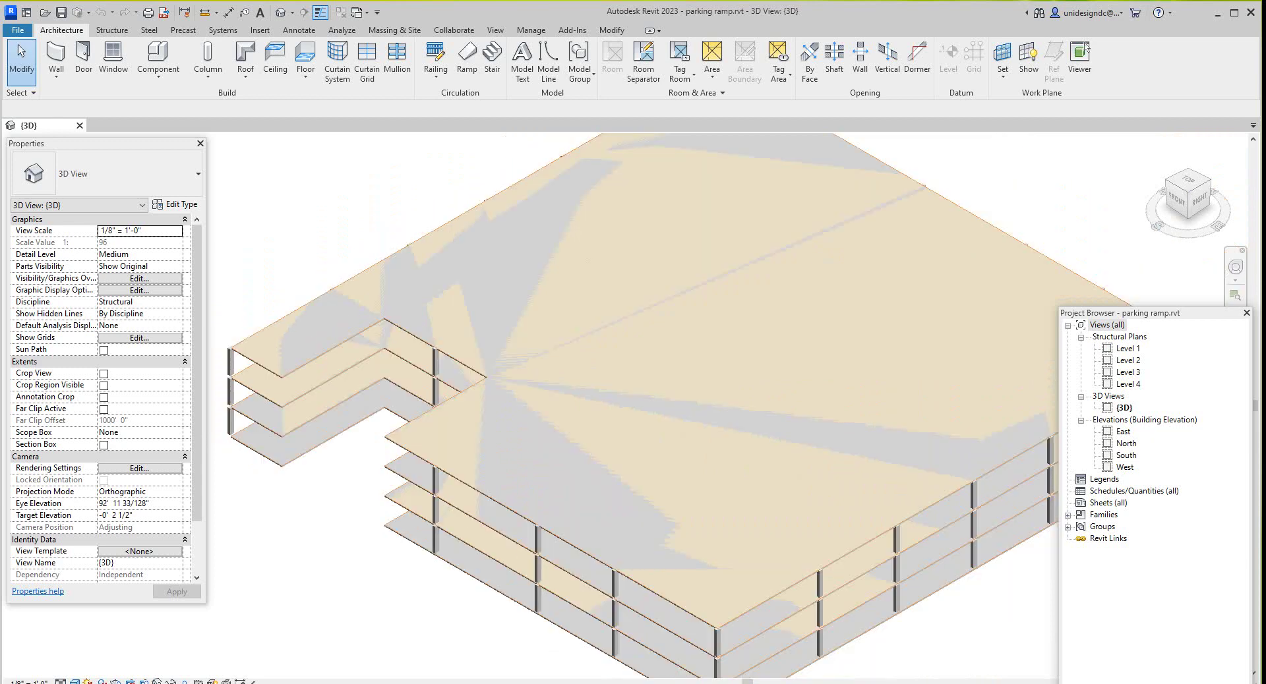
scroll(345, 446, "down", 2)
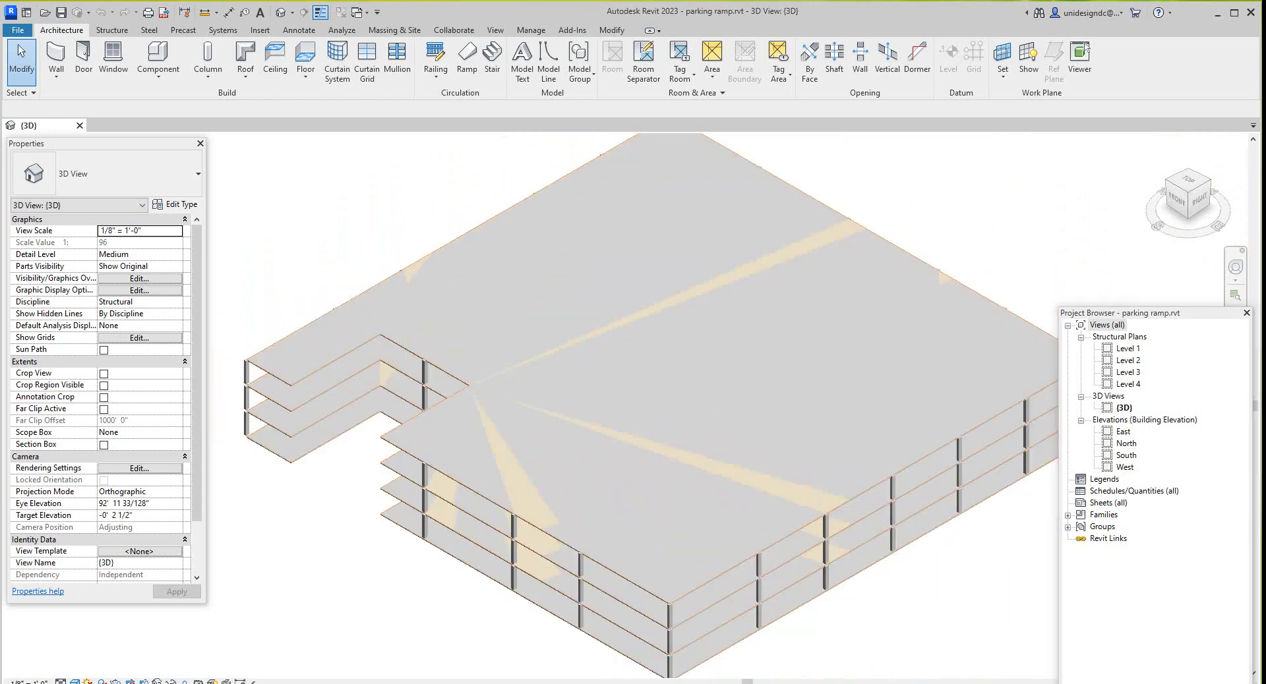
scroll(416, 472, "up", 2)
scroll(416, 480, "up", 2)
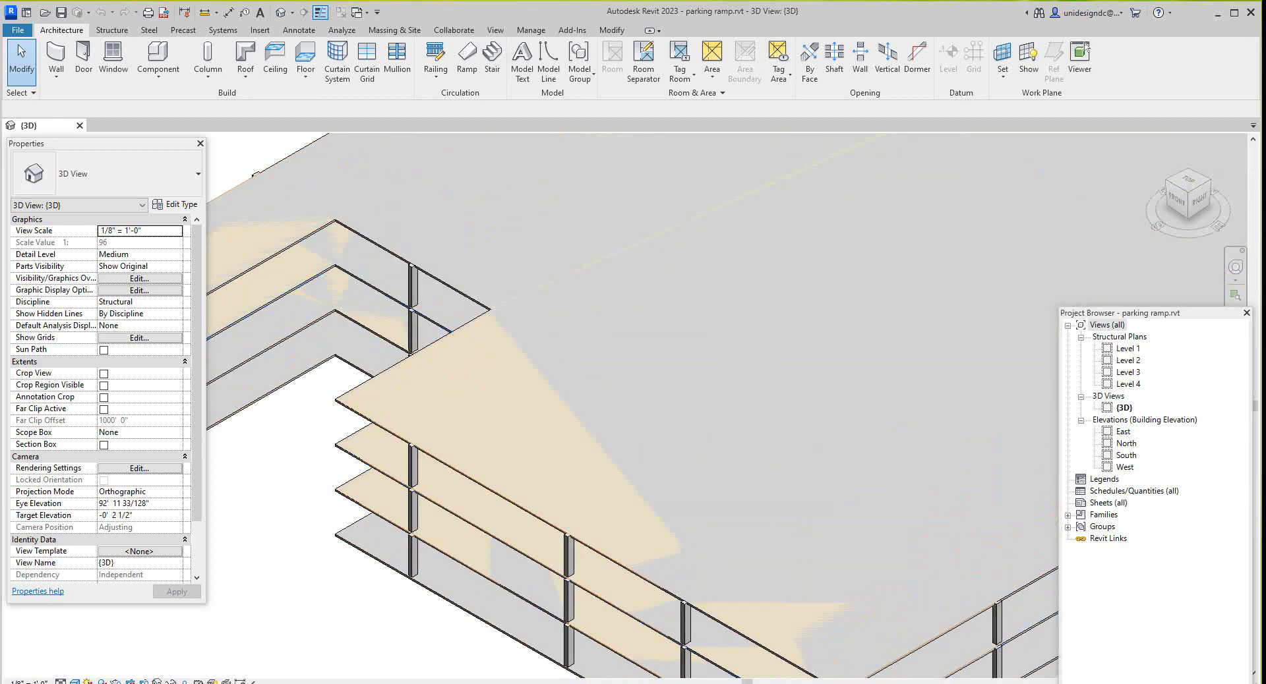
scroll(287, 371, "down", 4)
middle_click_drag(287, 371, 334, 424)
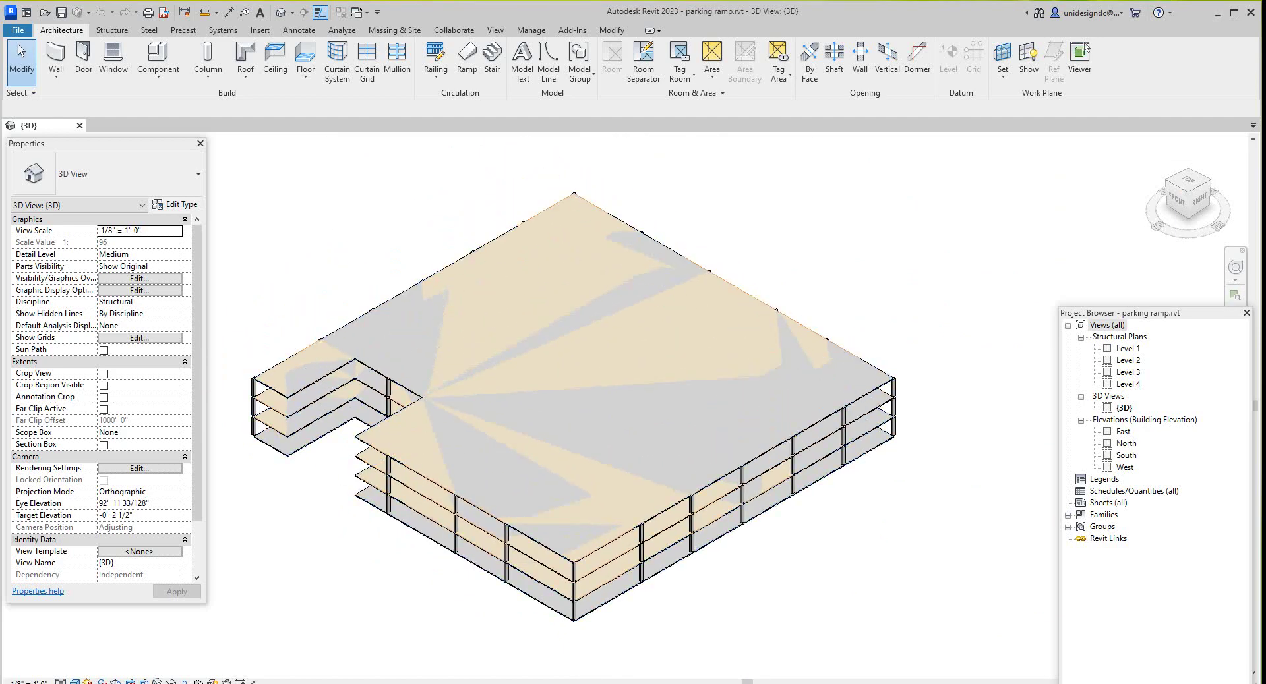
Move the Project Browser higher in the workspace and open the Level 1 structural plan
left_click_drag(1192, 318, 1175, 161)
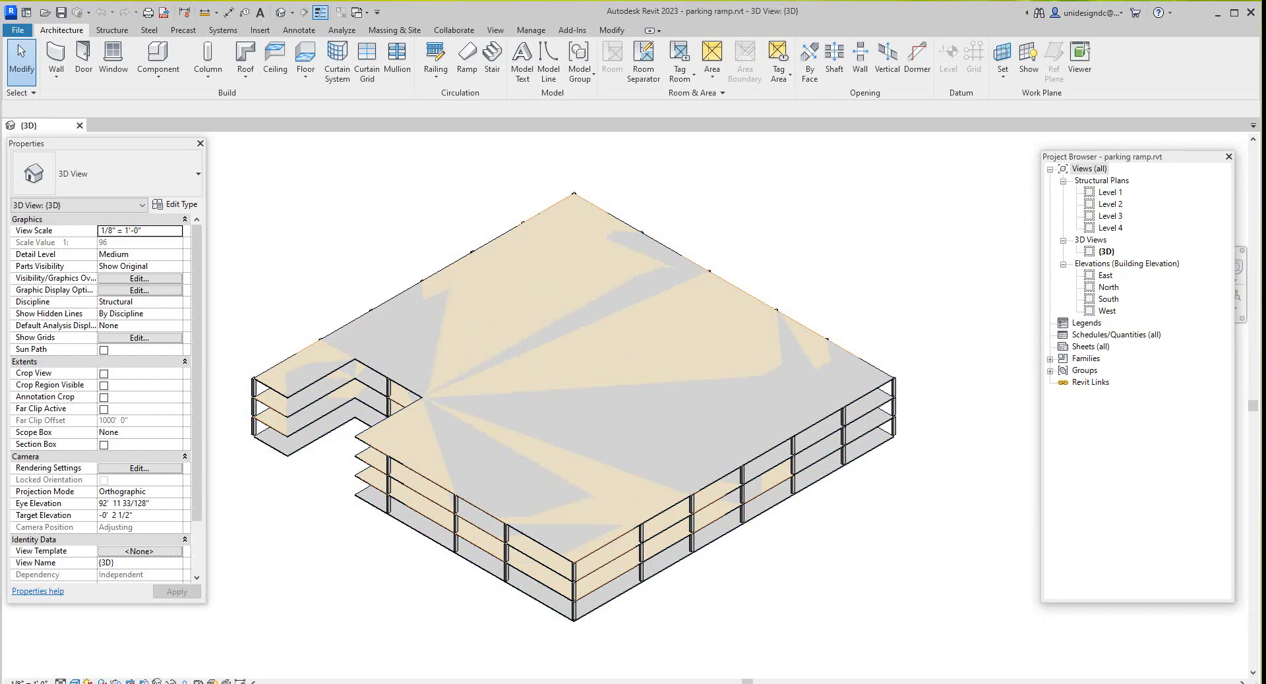
scroll(765, 197, "up", 1)
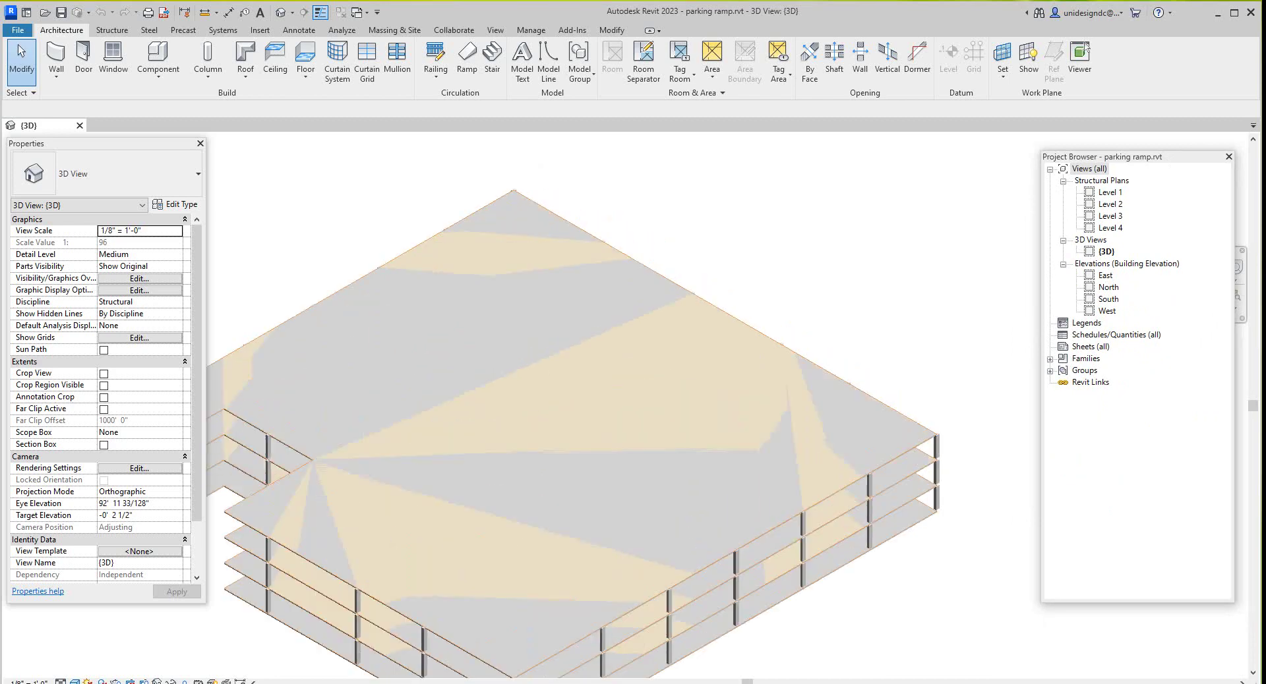
scroll(755, 209, "down", 1)
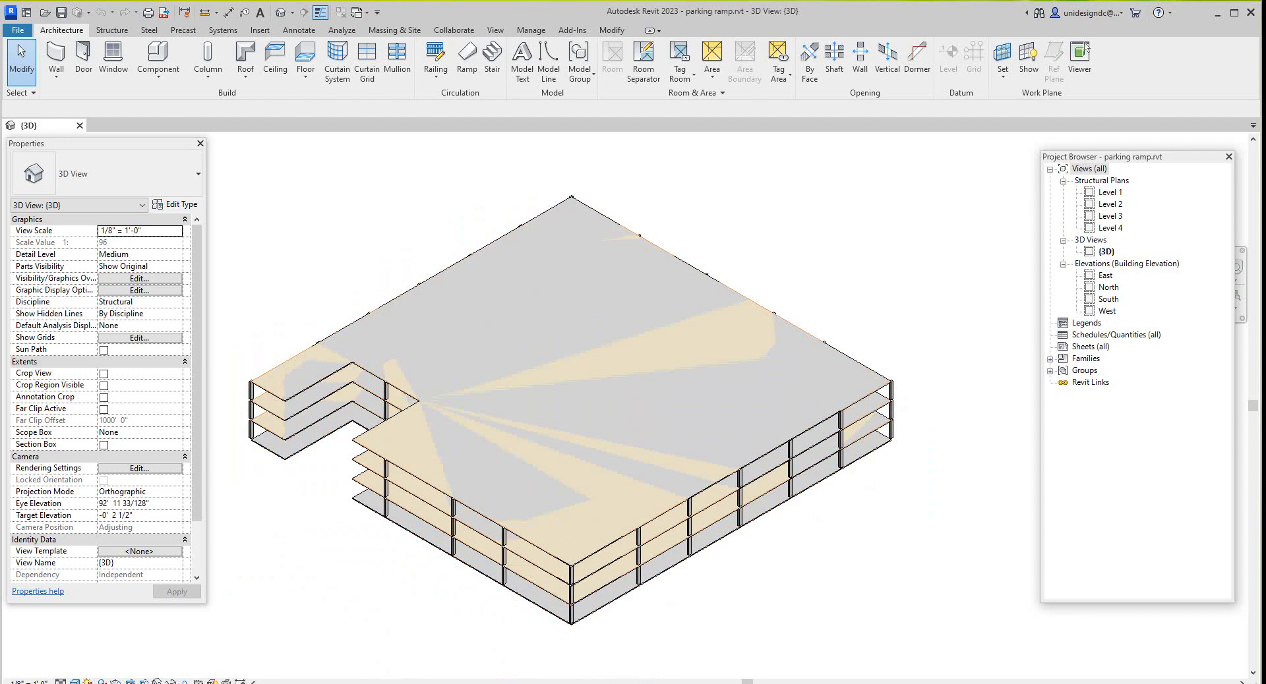
left_click(1110, 192)
double_click(1109, 192)
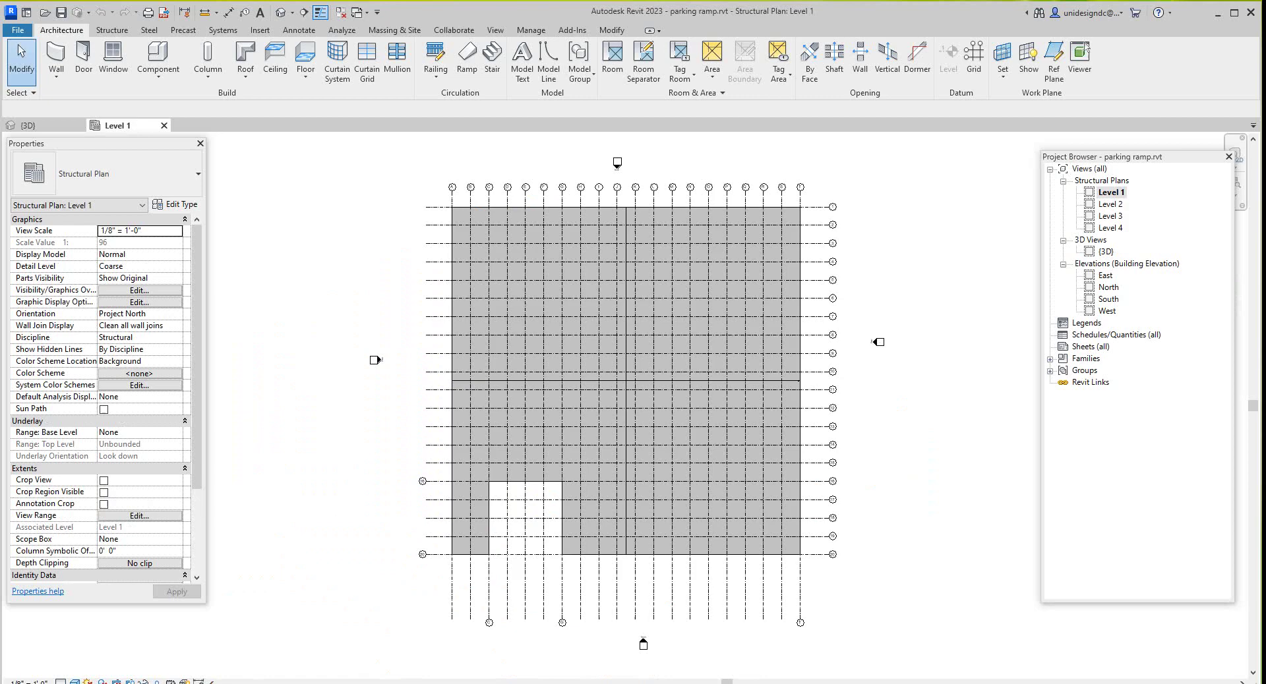
Examine the rectangular floor opening on the Level 1 plan between grids C and G and grids 16 and 20
scroll(564, 658, "up", 2)
scroll(573, 533, "down", 3)
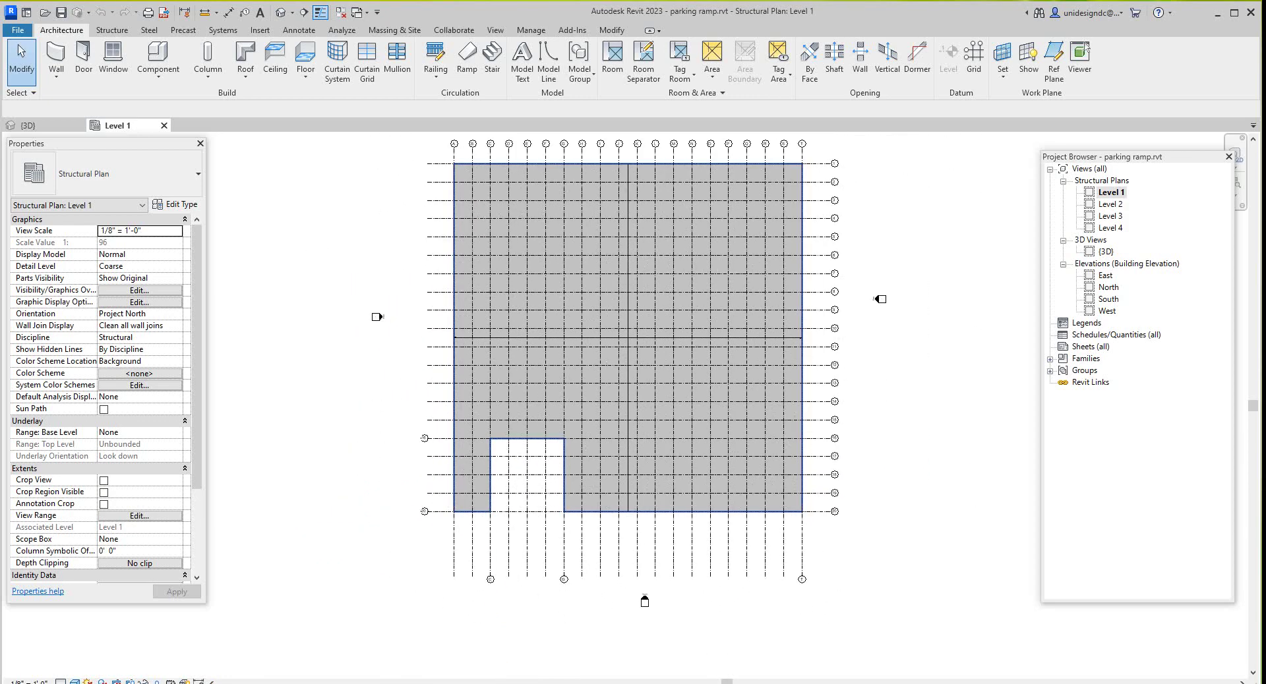
scroll(561, 349, "up", 4)
scroll(545, 289, "down", 3)
scroll(527, 277, "down", 1)
scroll(561, 243, "up", 1)
scroll(538, 223, "up", 1)
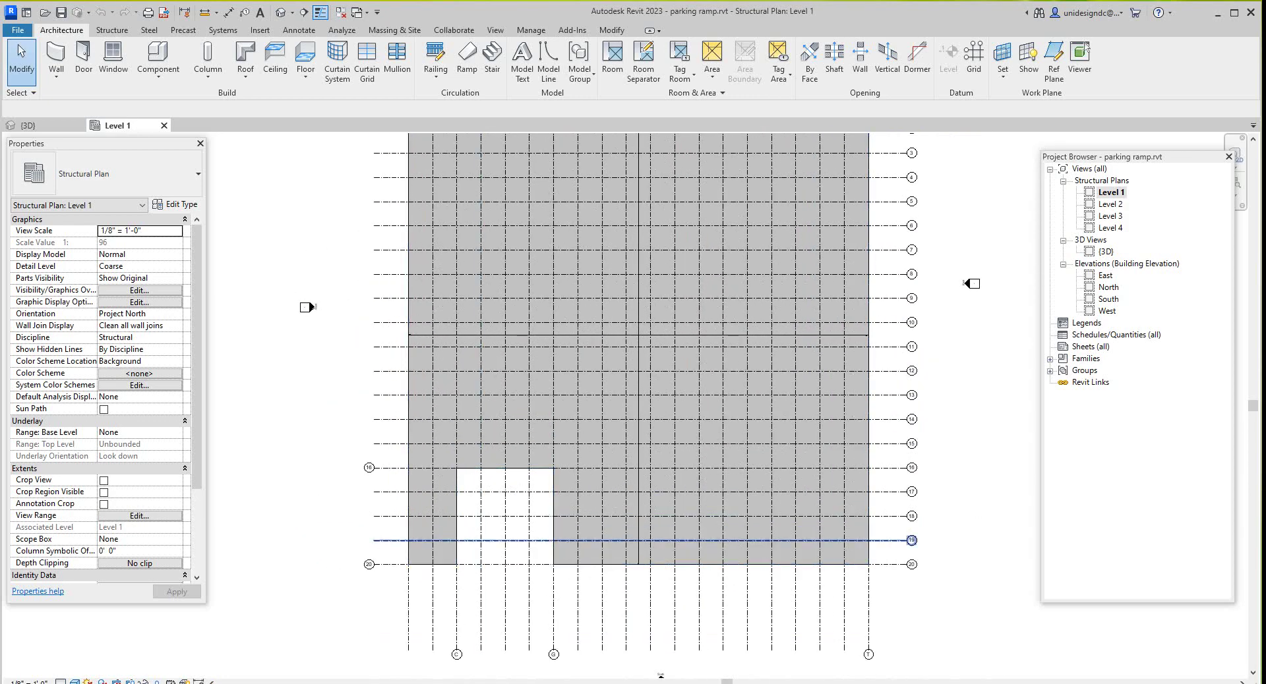
scroll(482, 537, "down", 2)
scroll(494, 577, "up", 2)
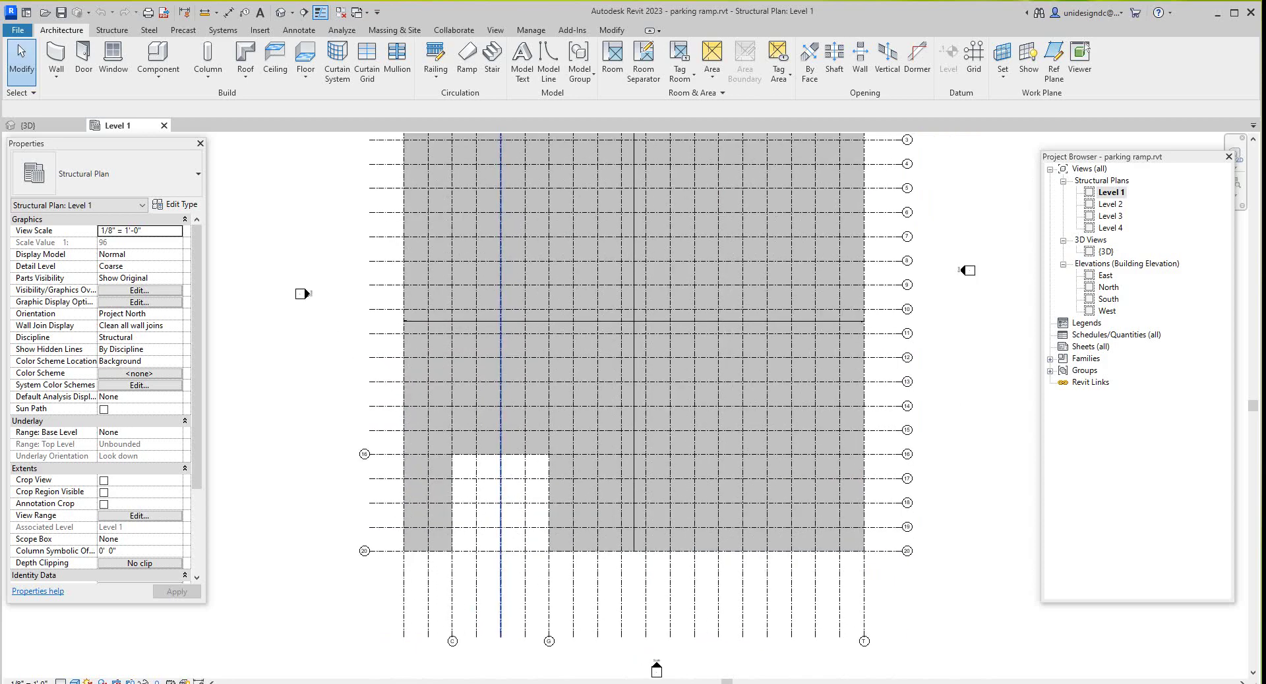
scroll(562, 478, "down", 3)
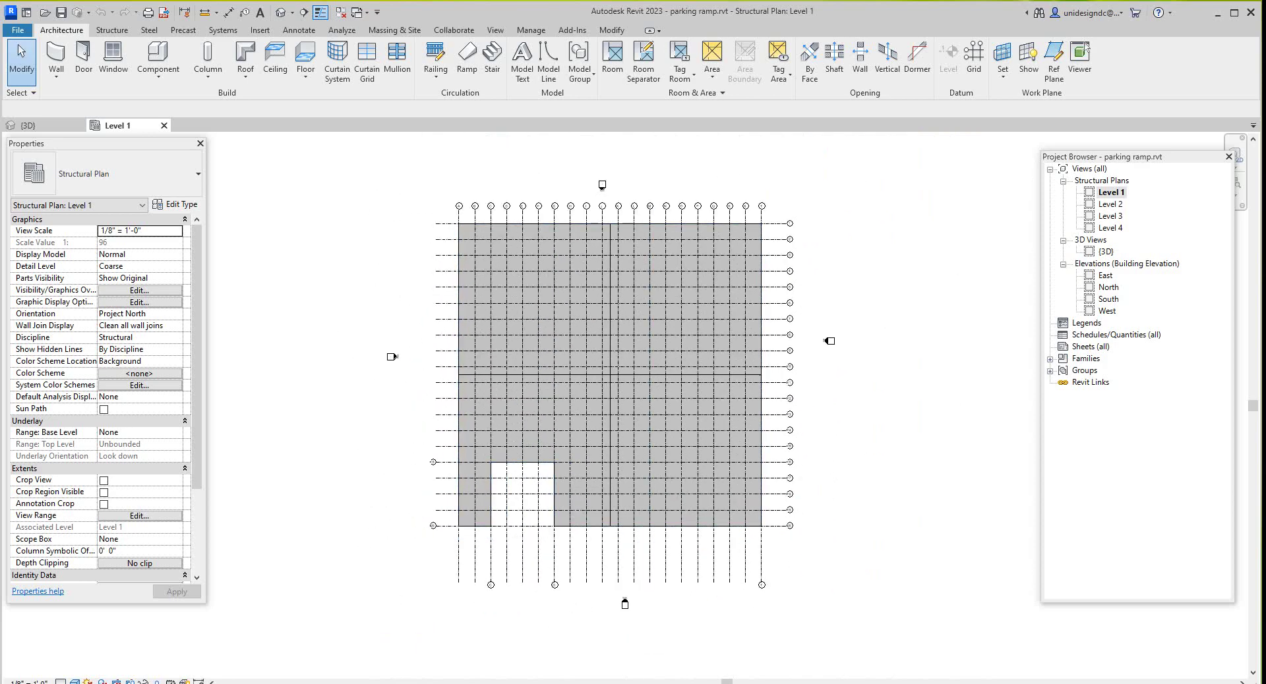
scroll(542, 509, "up", 3)
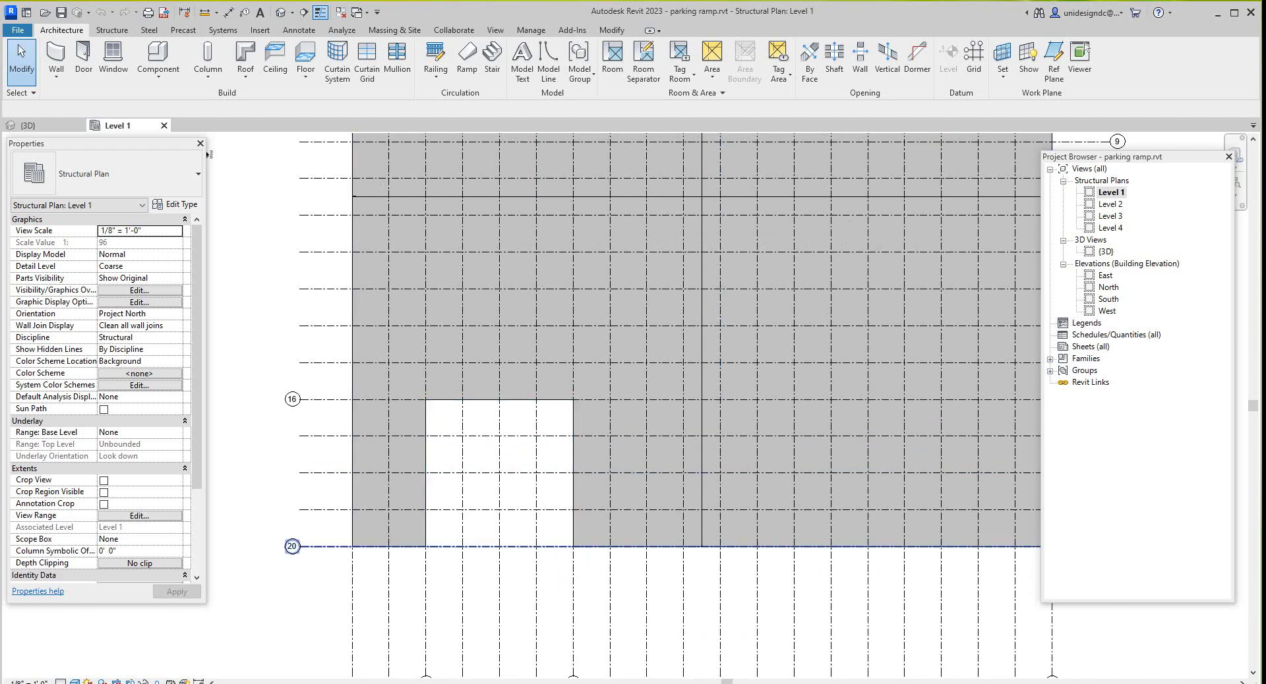
scroll(462, 546, "down", 1)
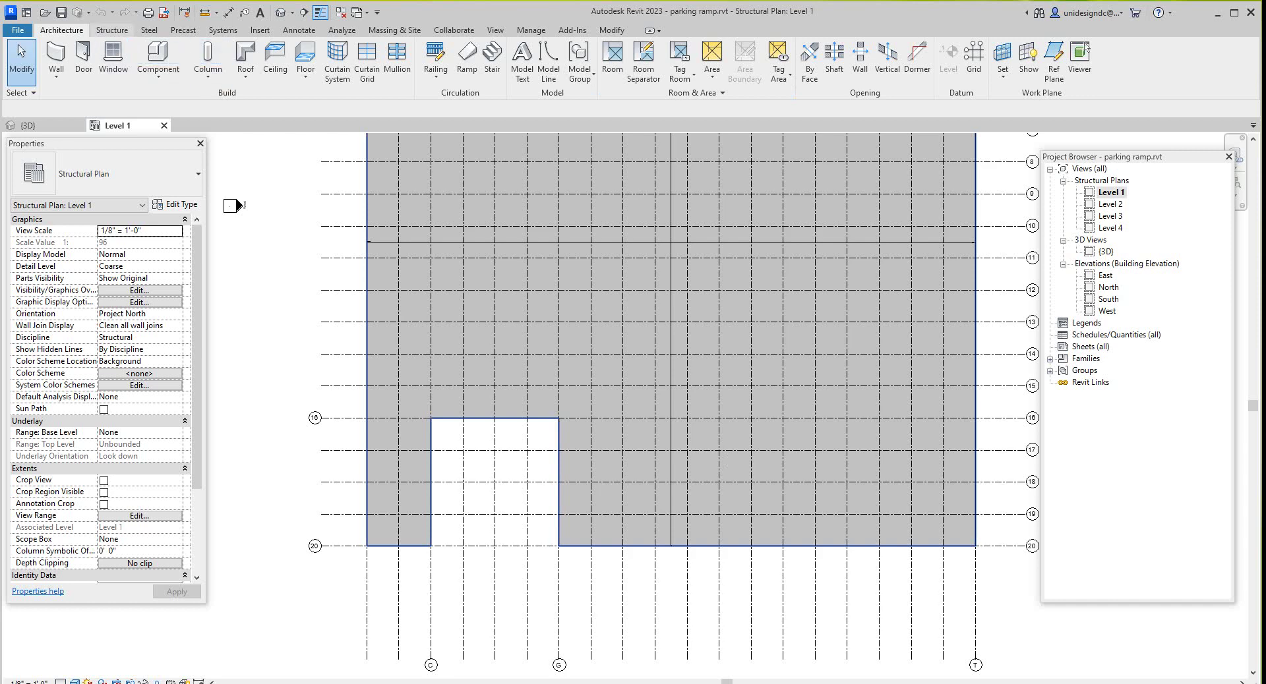
Start a structural floor on Level 1 with the Generic - 12" floor type
left_click(112, 29)
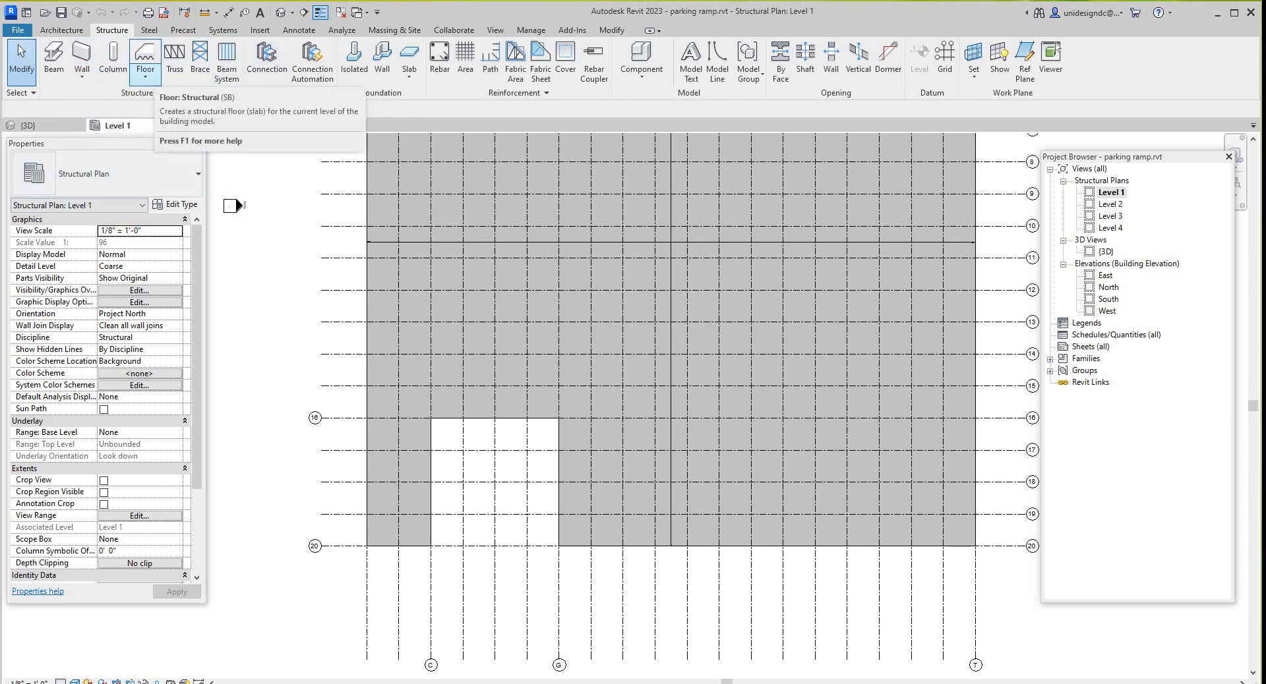
left_click(146, 59)
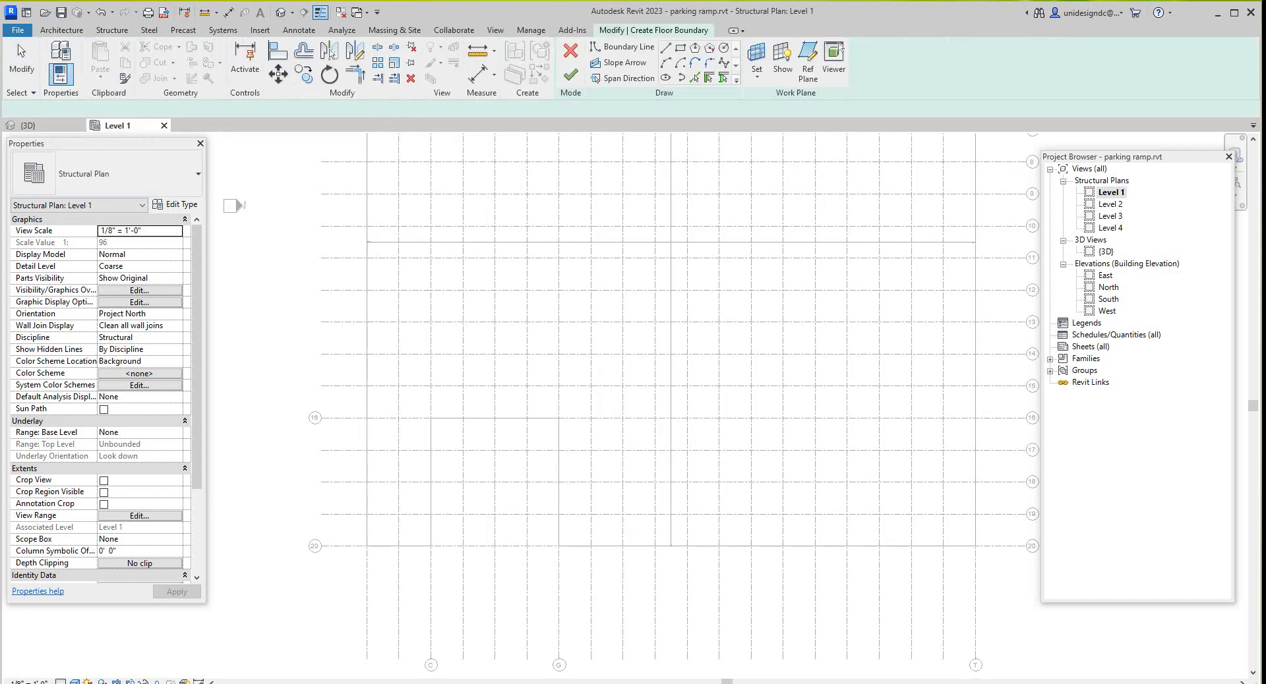
left_click(106, 173)
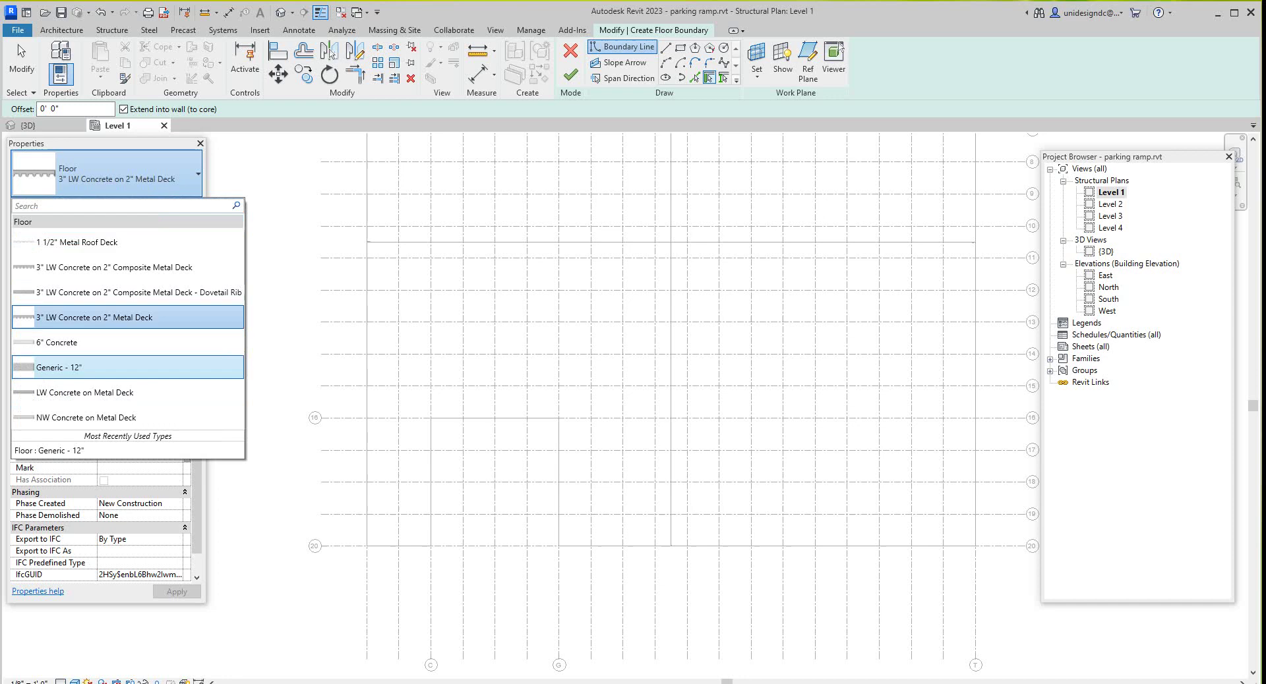
left_click(59, 368)
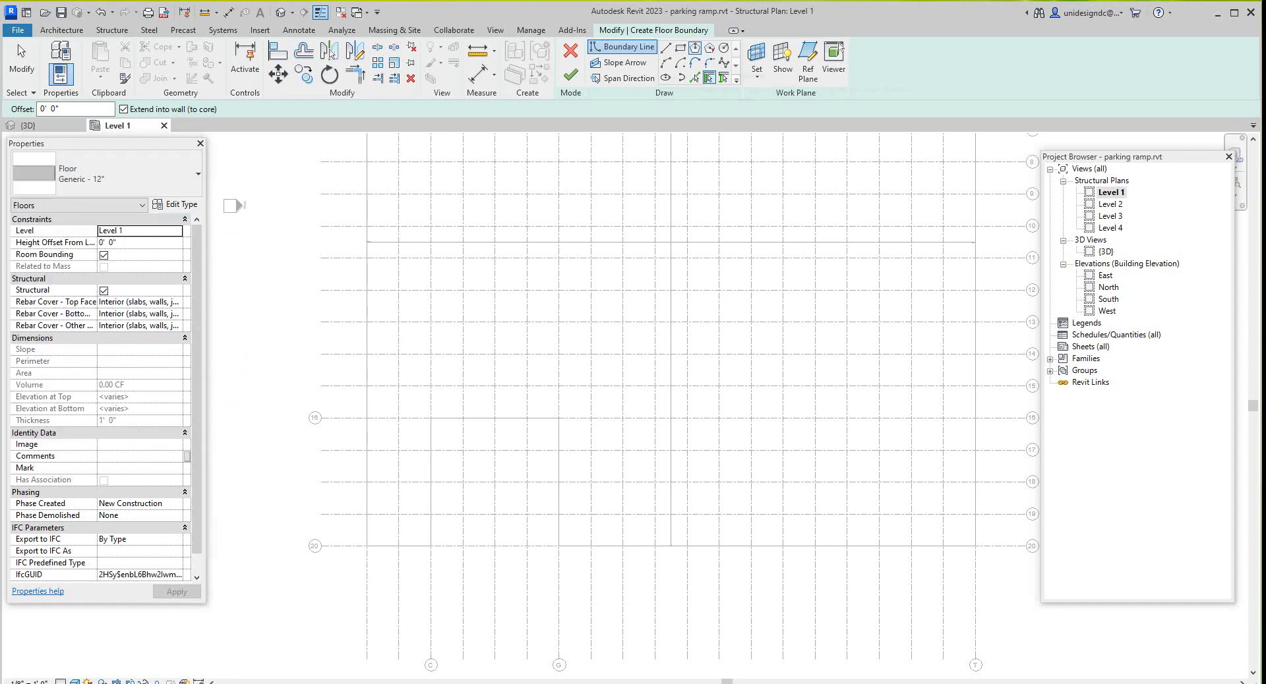
Sketch a 40' by 40' rectangular floor boundary filling the opening between grids C and G and grids 16 and 20
left_click(680, 48)
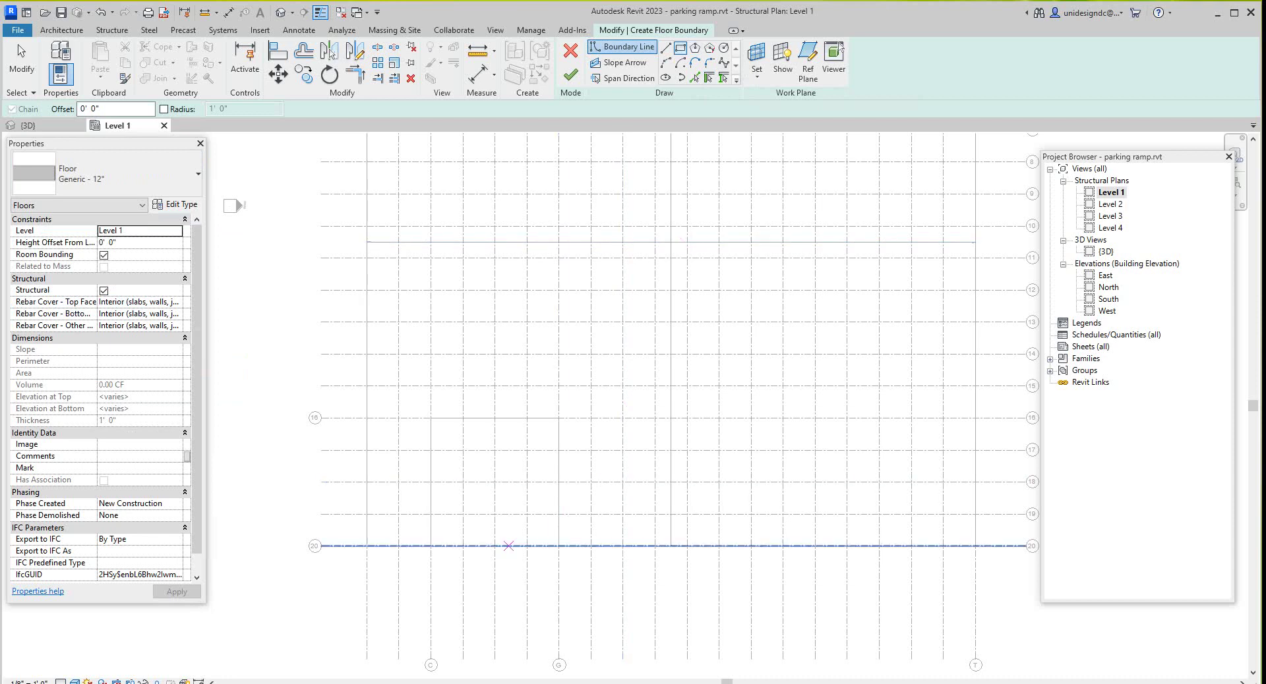
scroll(558, 580, "up", 1)
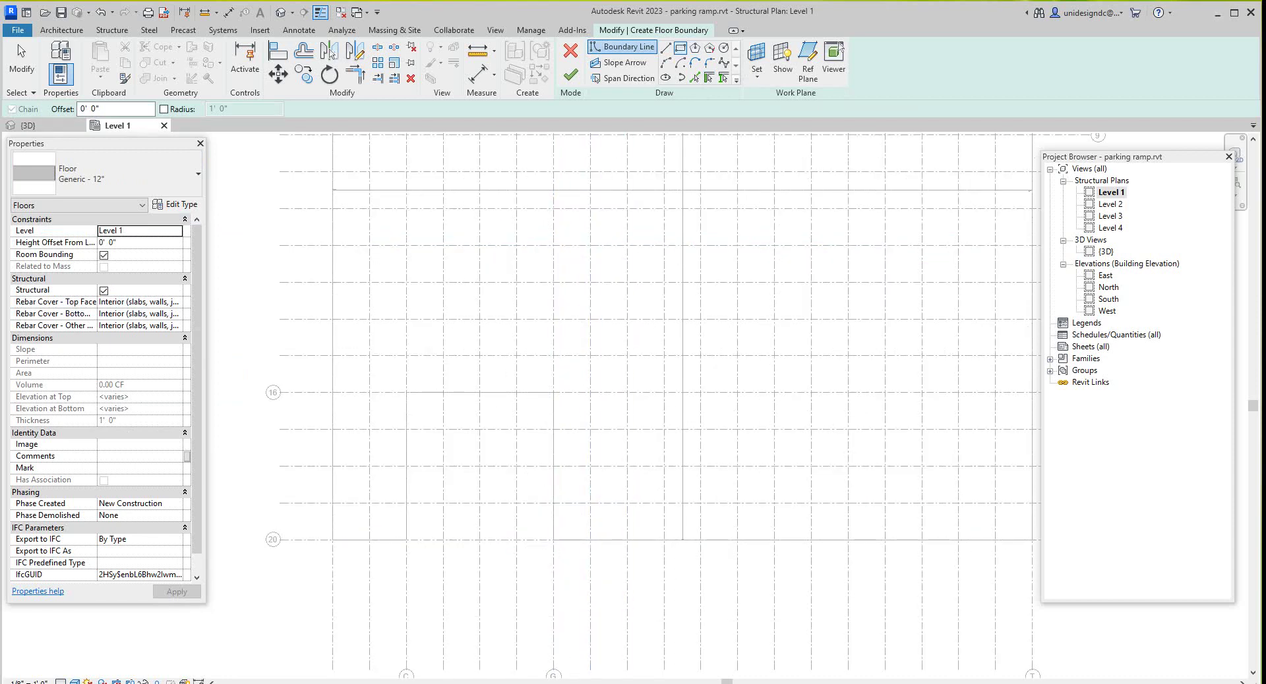
left_click(406, 539)
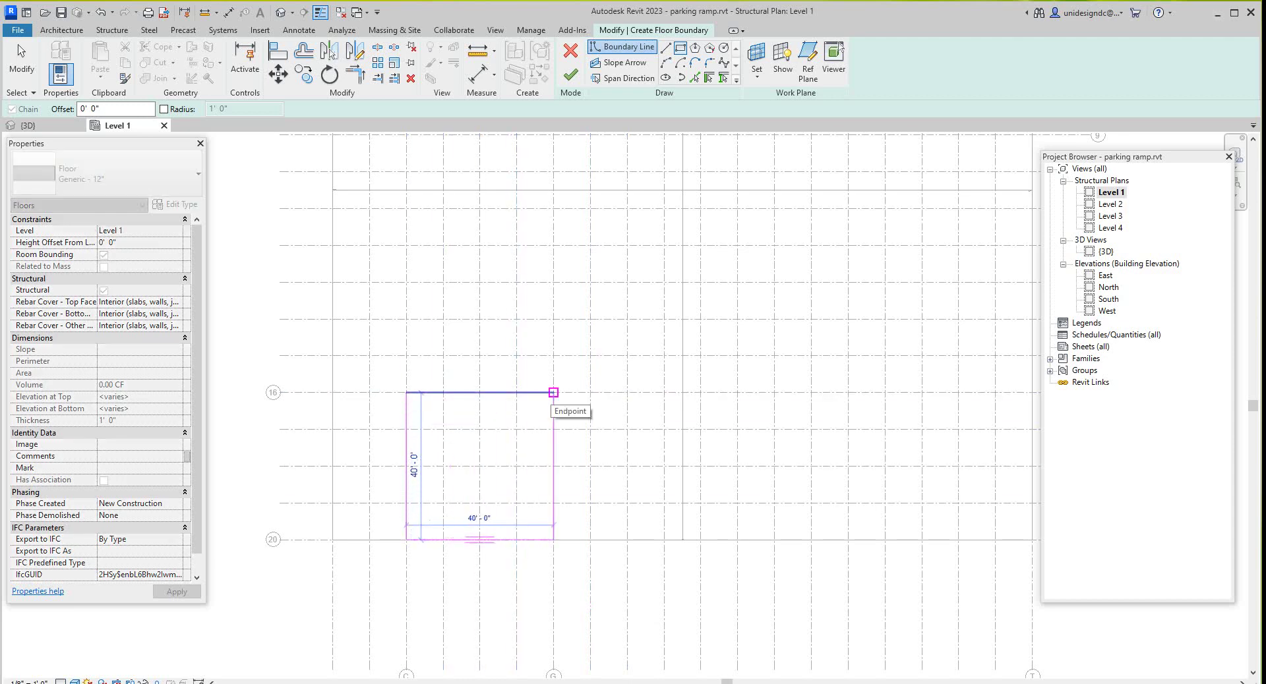
left_click(553, 393)
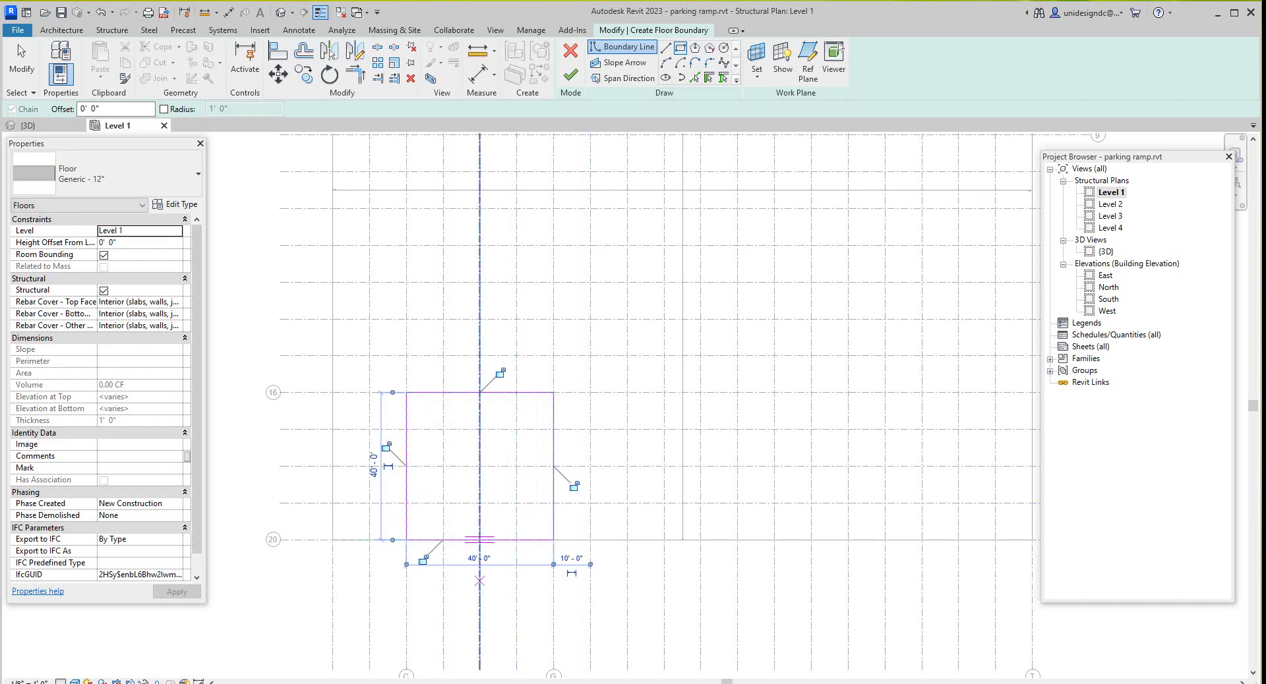
Sketch a 20' by 20' inner boundary rectangle on the gridlines, inset 10' from every side of the outer square
scroll(517, 581, "up", 1)
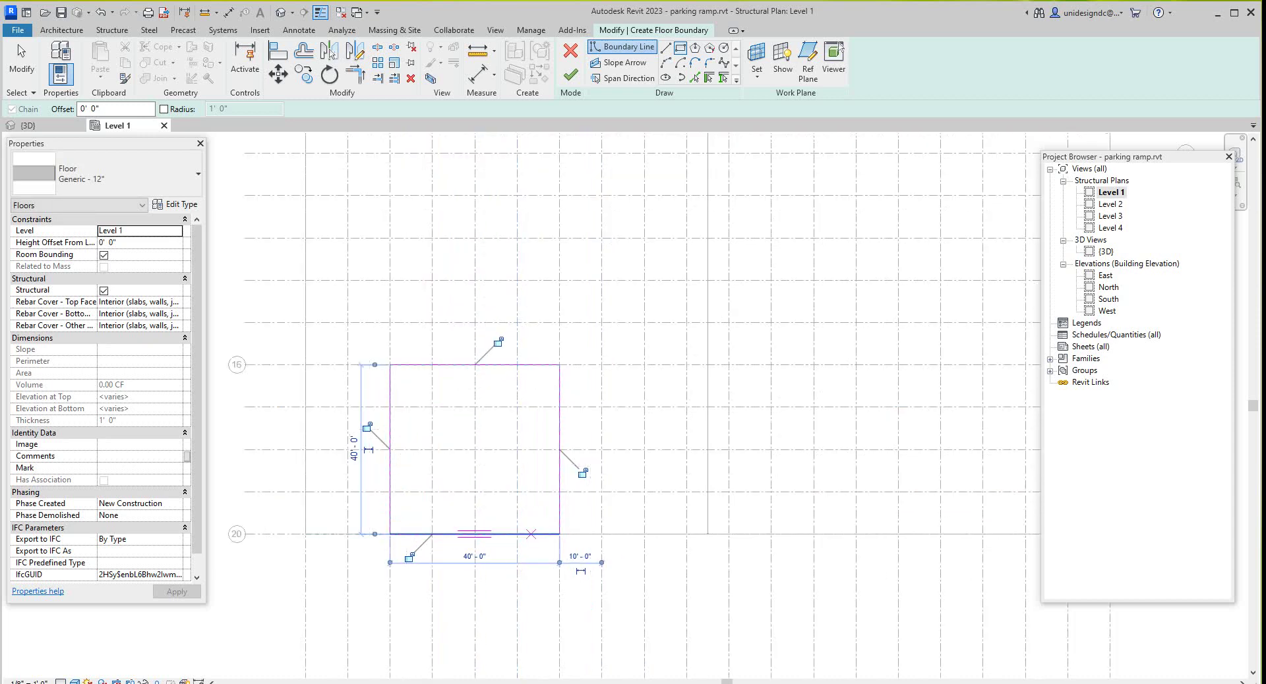
scroll(487, 495, "down", 1)
scroll(456, 435, "up", 2)
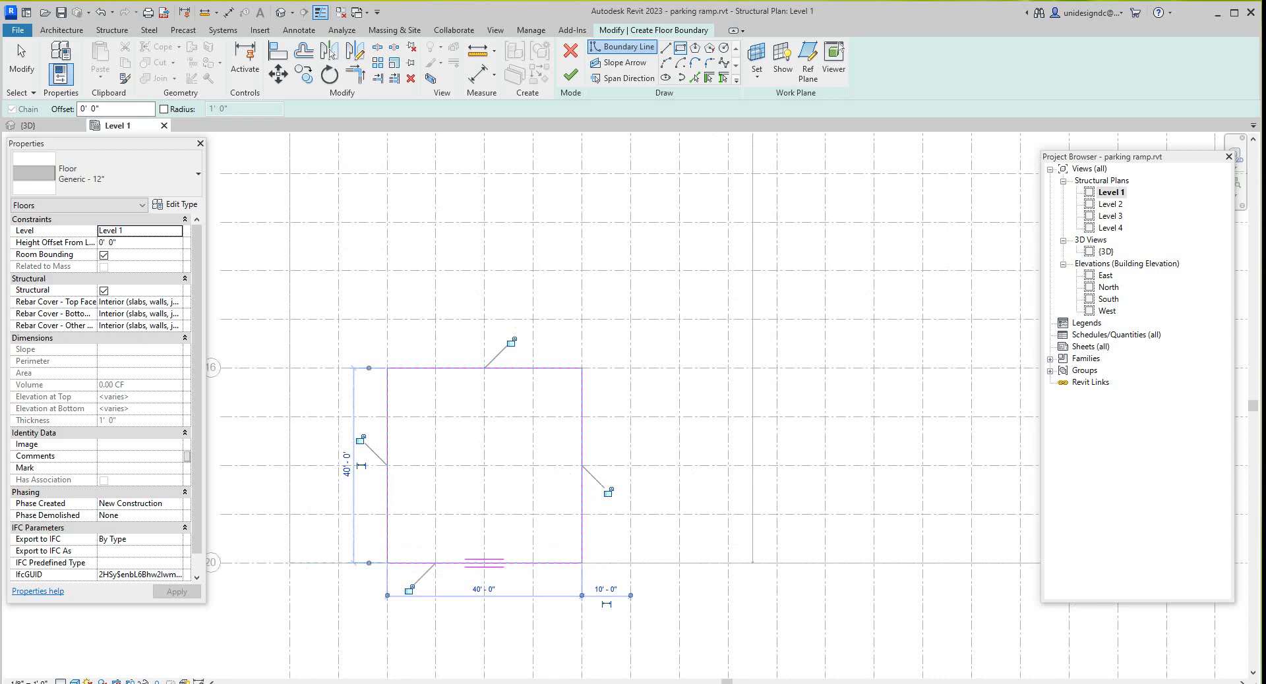
left_click(436, 416)
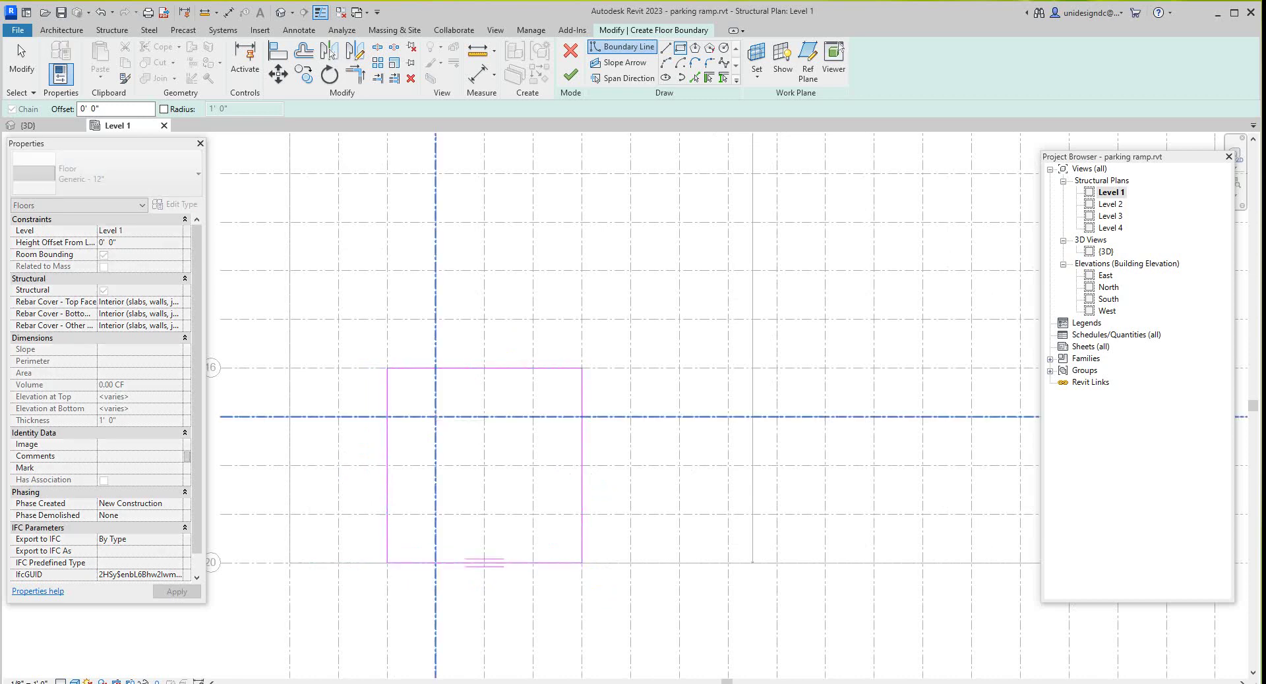
left_click(532, 515)
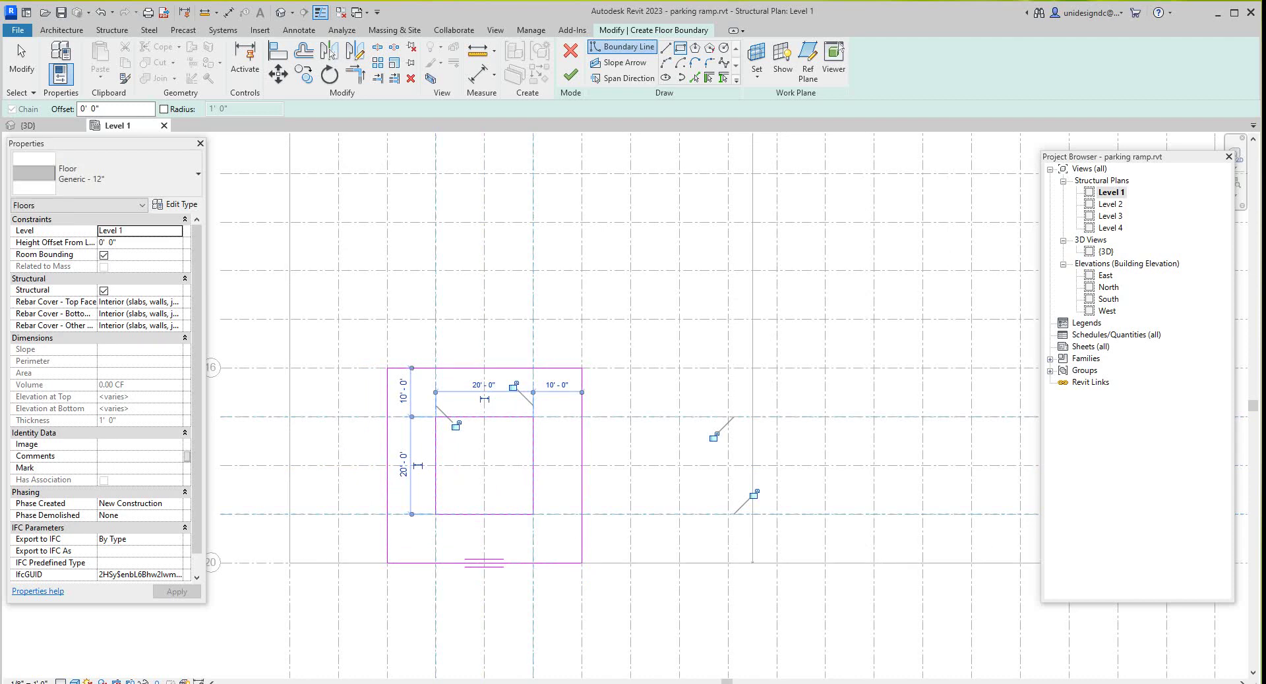
scroll(556, 517, "up", 4)
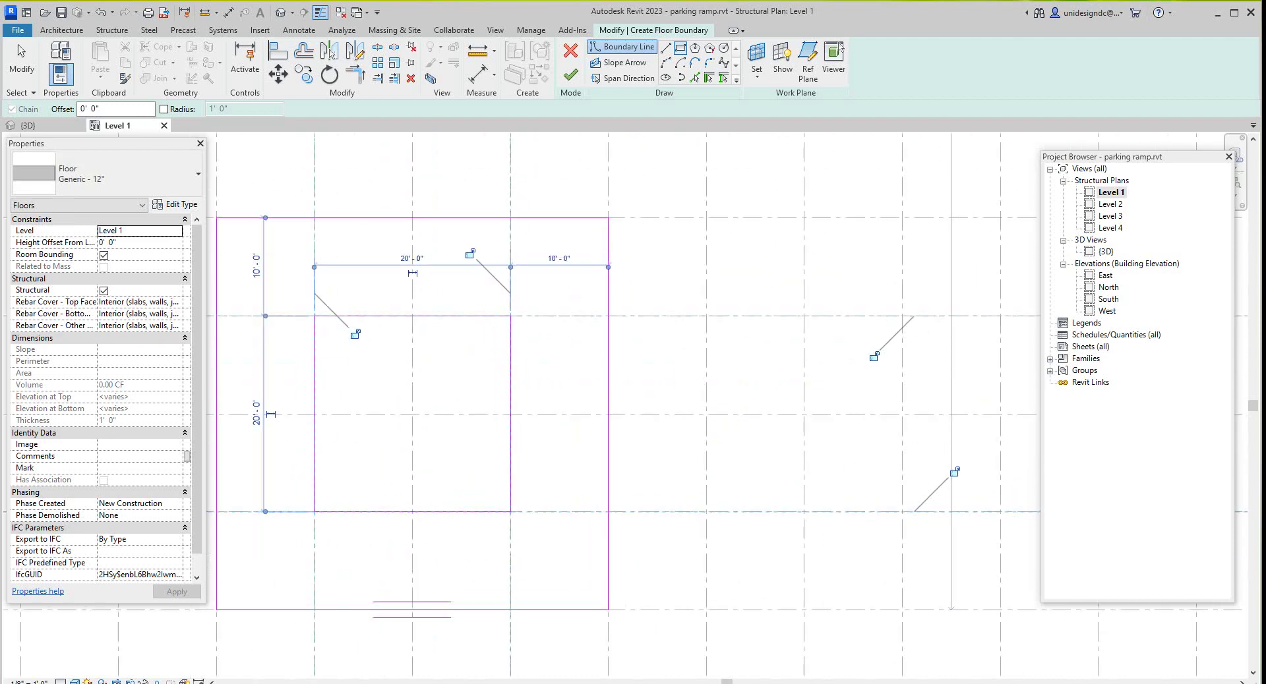
scroll(249, 223, "up", 5)
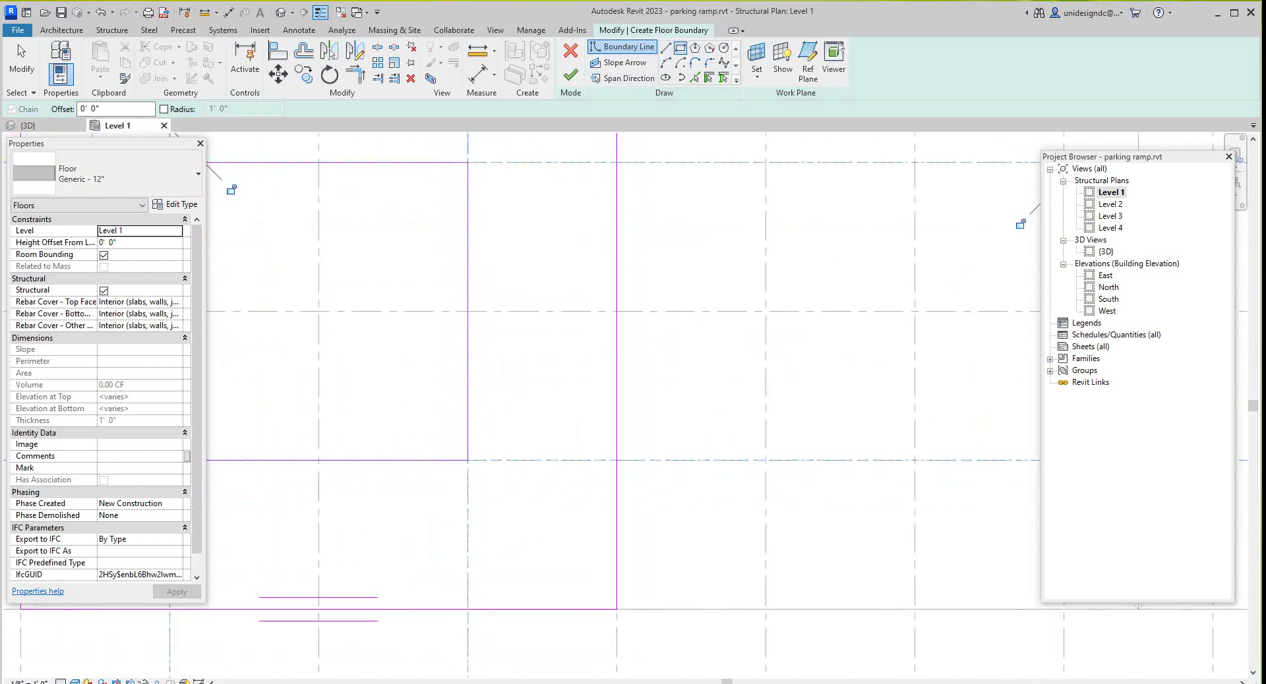
scroll(476, 522, "up", 1)
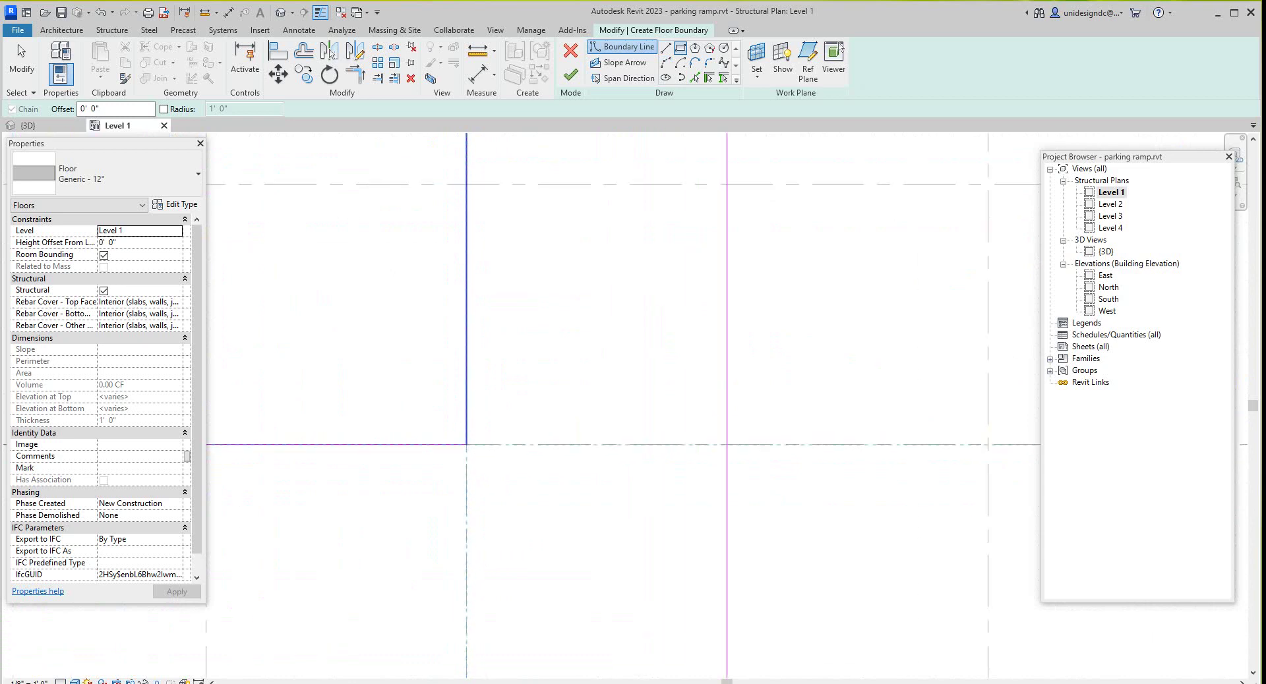
scroll(466, 437, "up", 1)
left_click(466, 424)
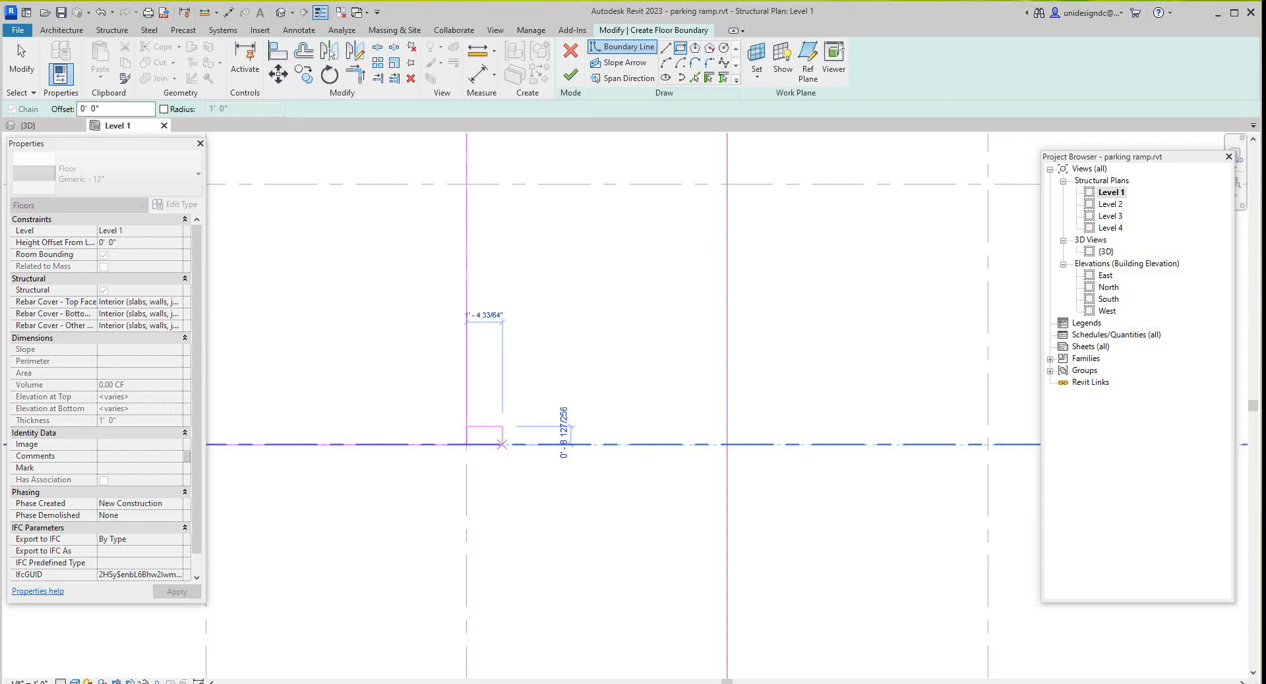
right_click(502, 445)
left_click(514, 455)
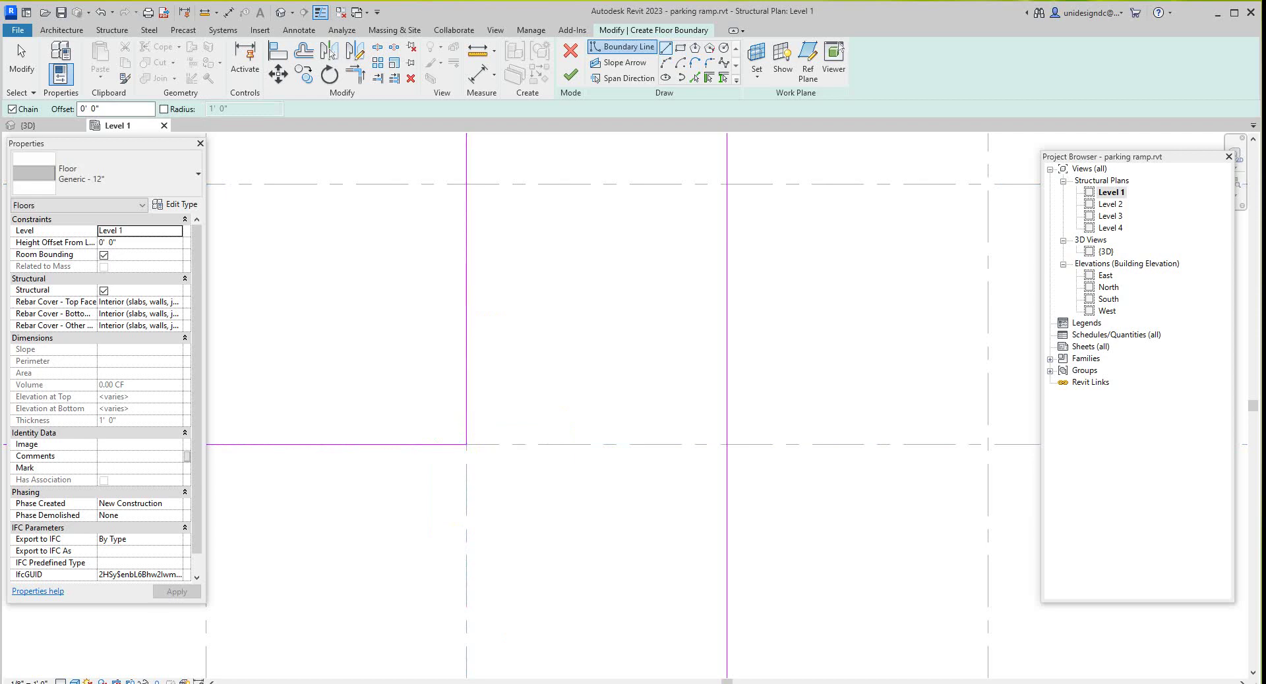
Draw a 10' horizontal boundary line from the inner square's east edge to the outer edge, 6" above the inner square's lower corner
scroll(466, 421, "up", 1)
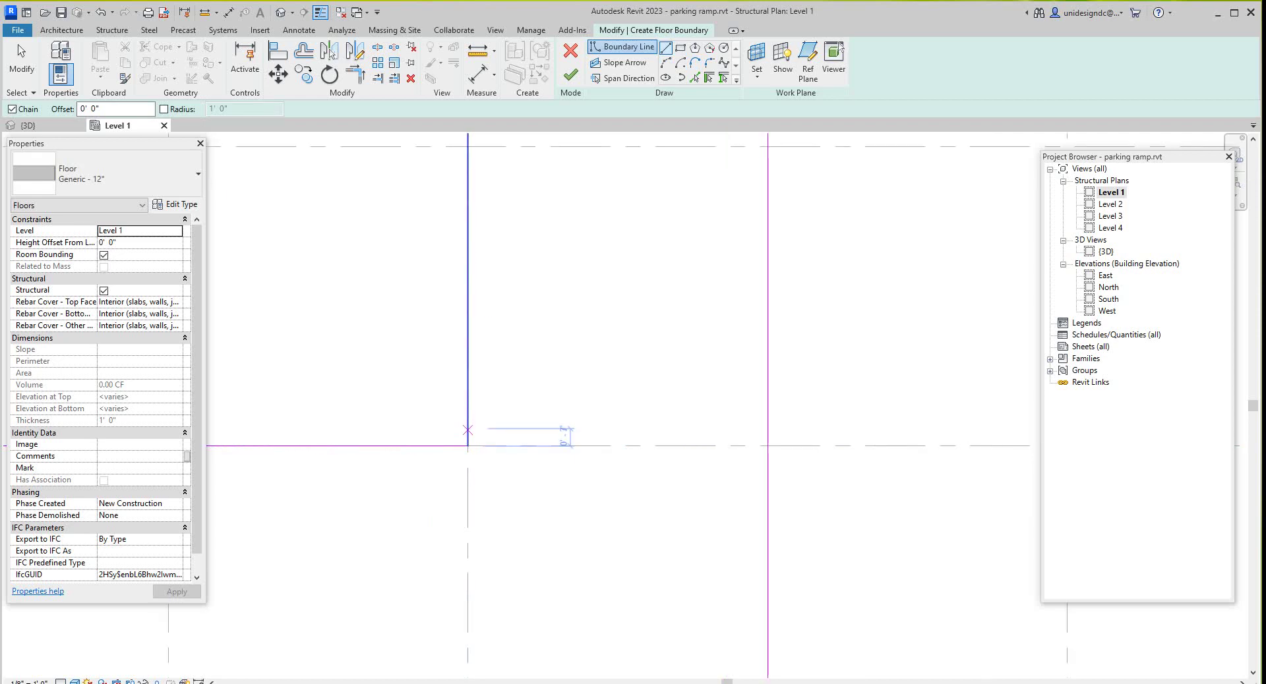
left_click(468, 430)
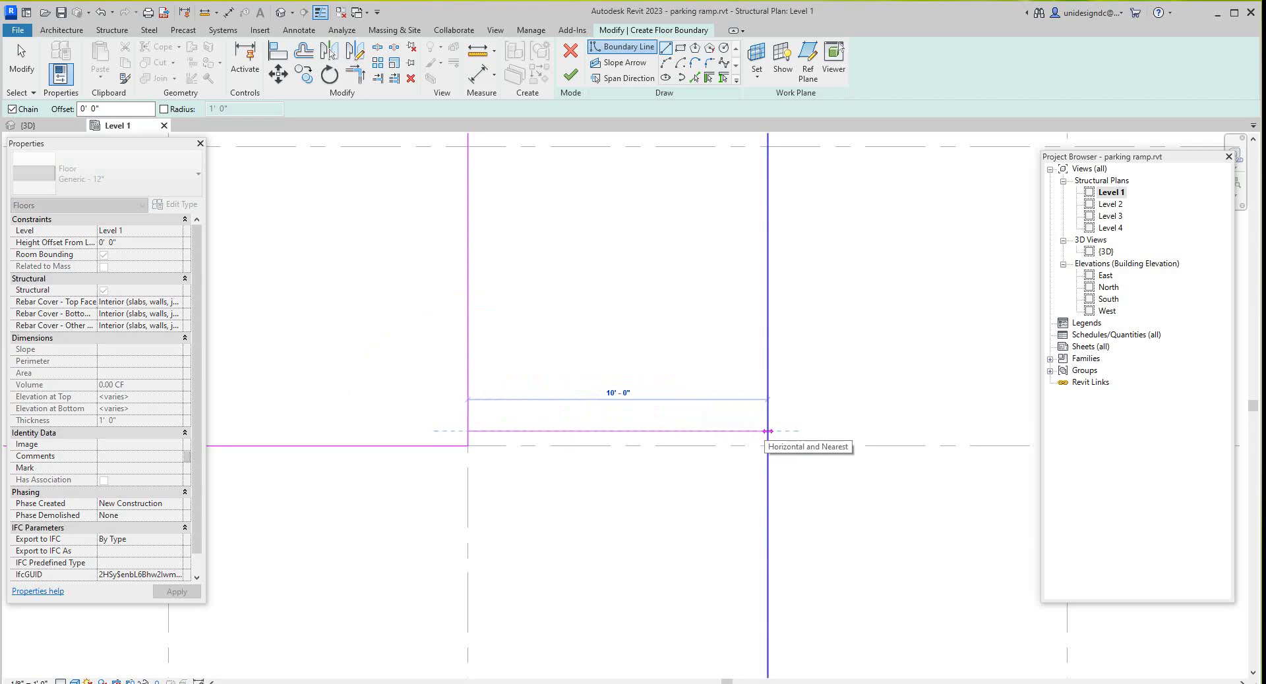
left_click(767, 431)
right_click(768, 431)
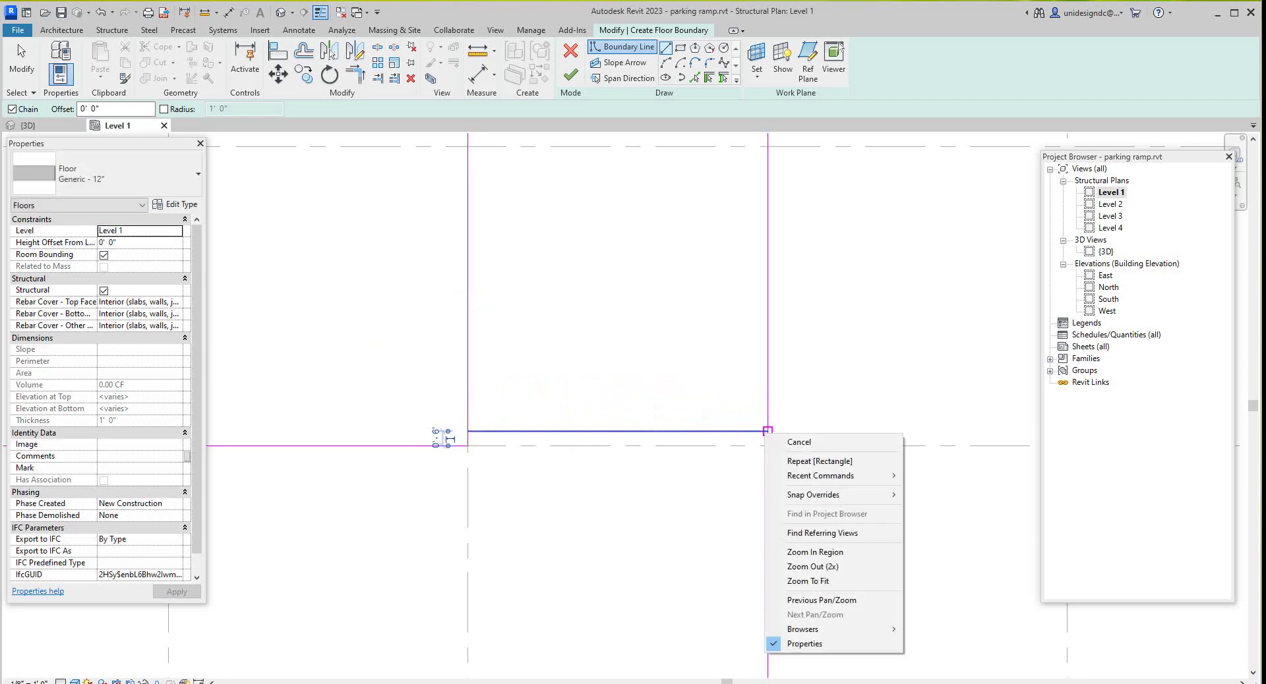
left_click(798, 443)
scroll(772, 437, "up", 1)
right_click(858, 369)
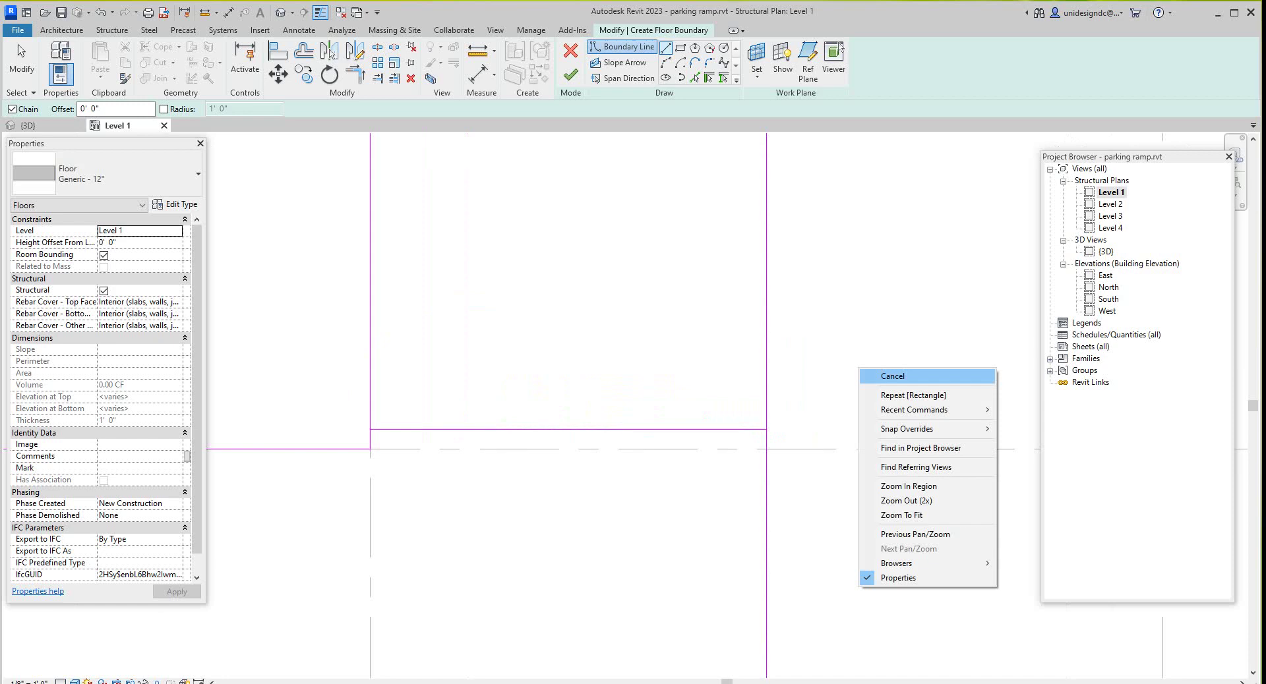
left_click(883, 376)
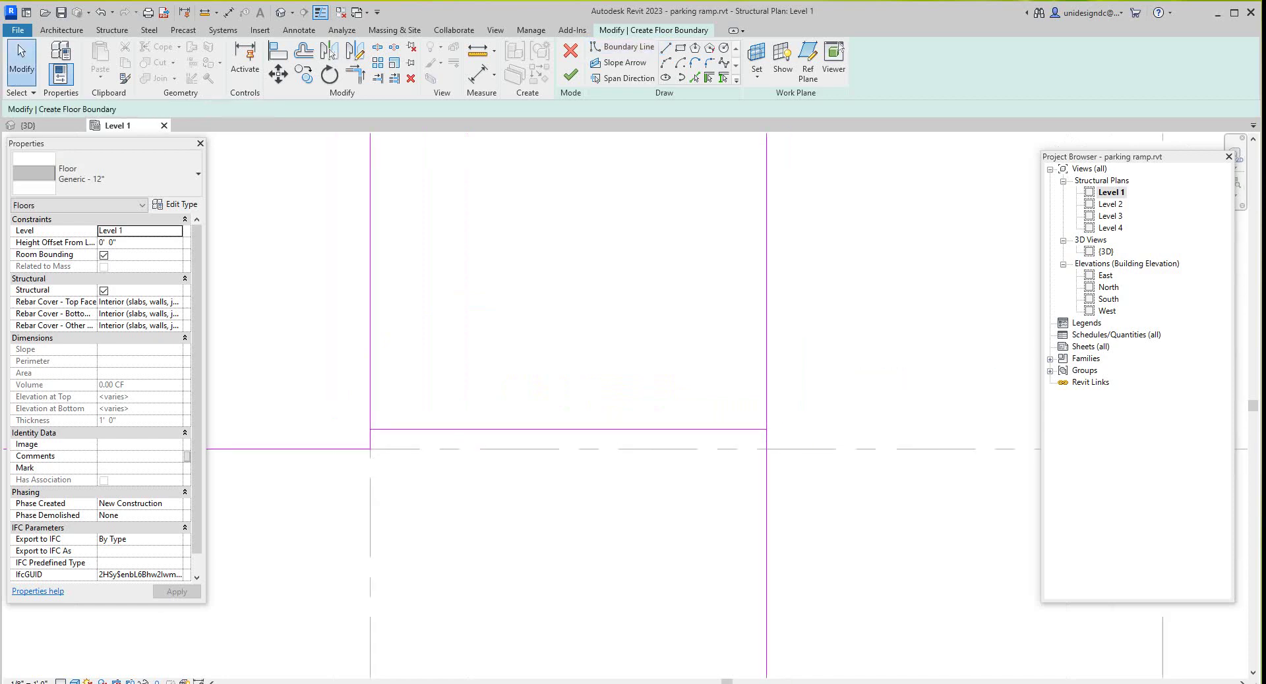
scroll(619, 504, "down", 1)
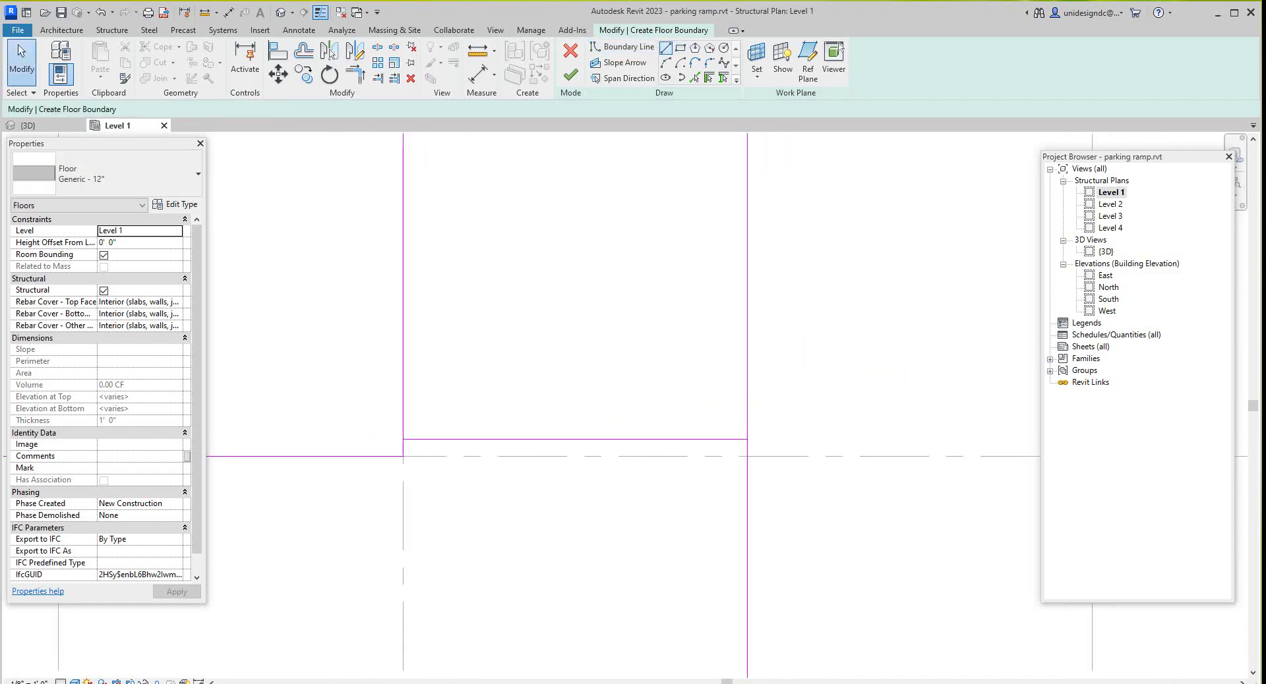
Draw a second horizontal boundary line along grid 19 from the inner square's lower east corner to the outer edge
left_click(666, 46)
left_click(403, 456)
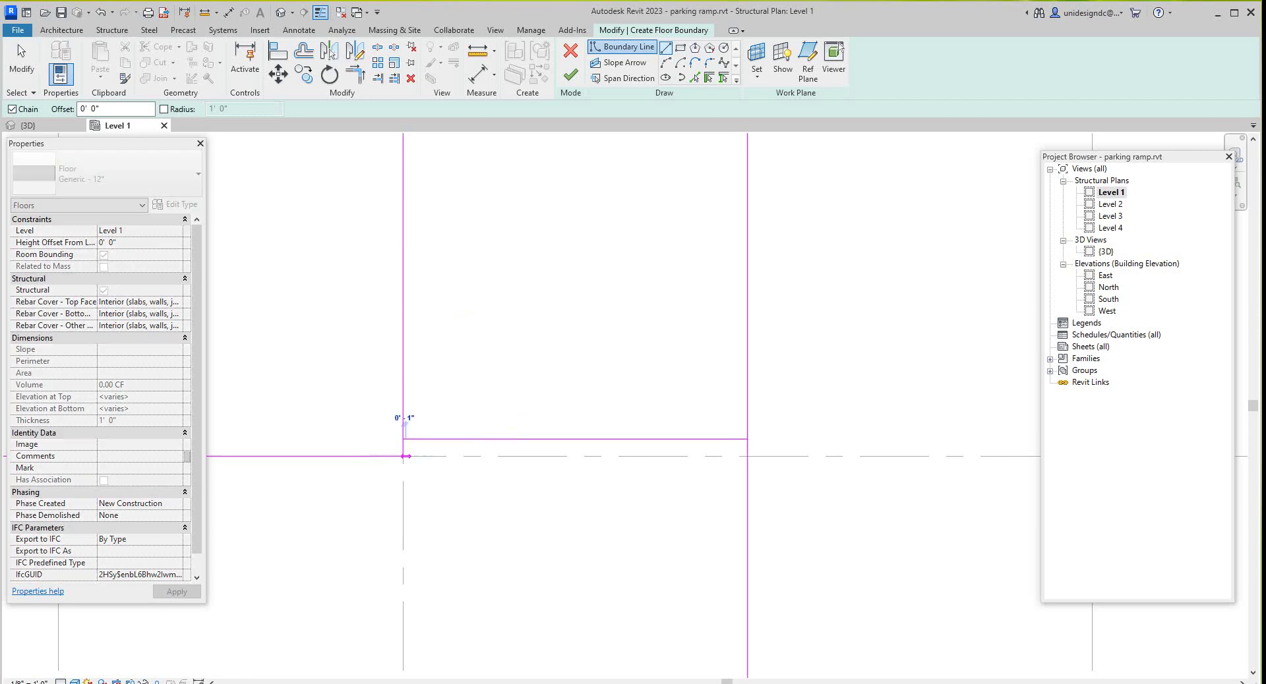
right_click(747, 457)
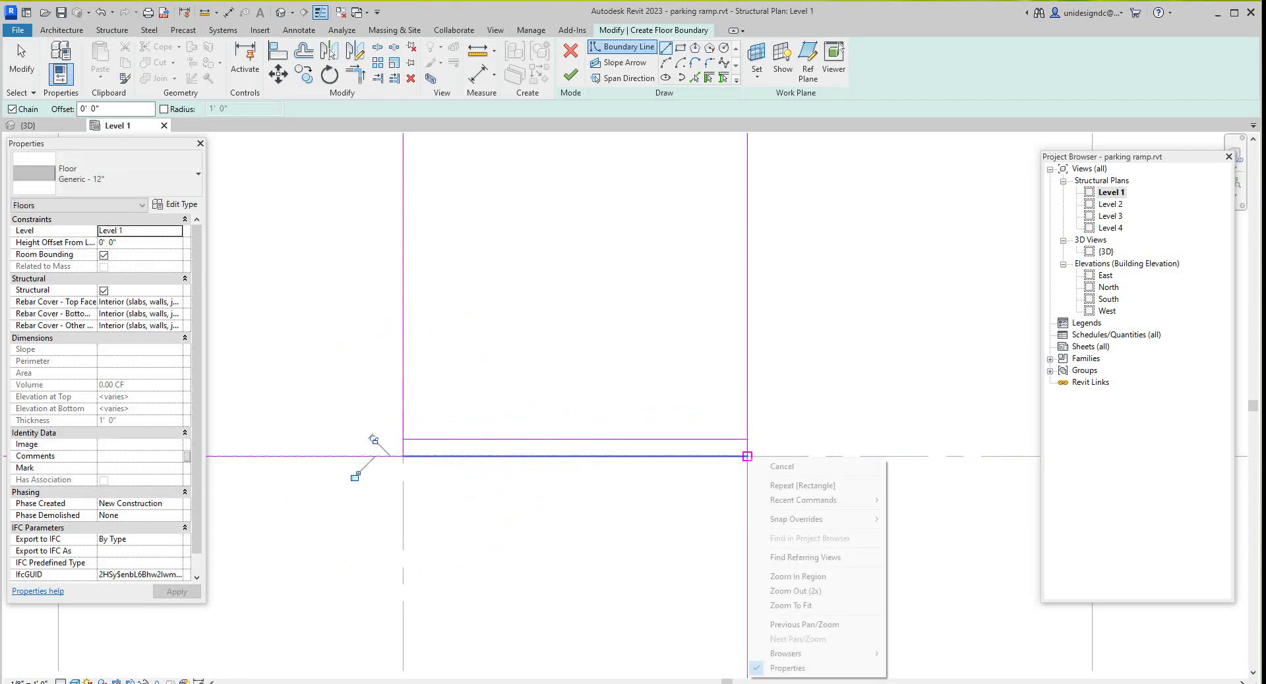
left_click(781, 466)
scroll(779, 458, "up", 2)
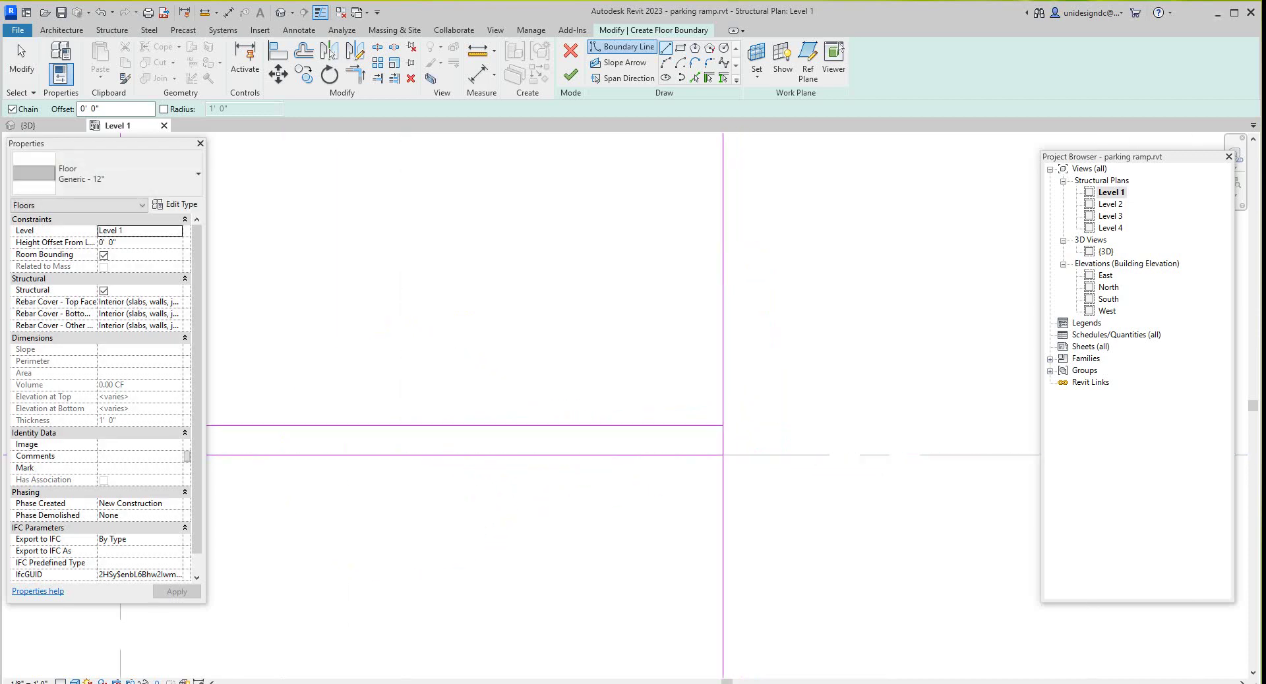
right_click(774, 440)
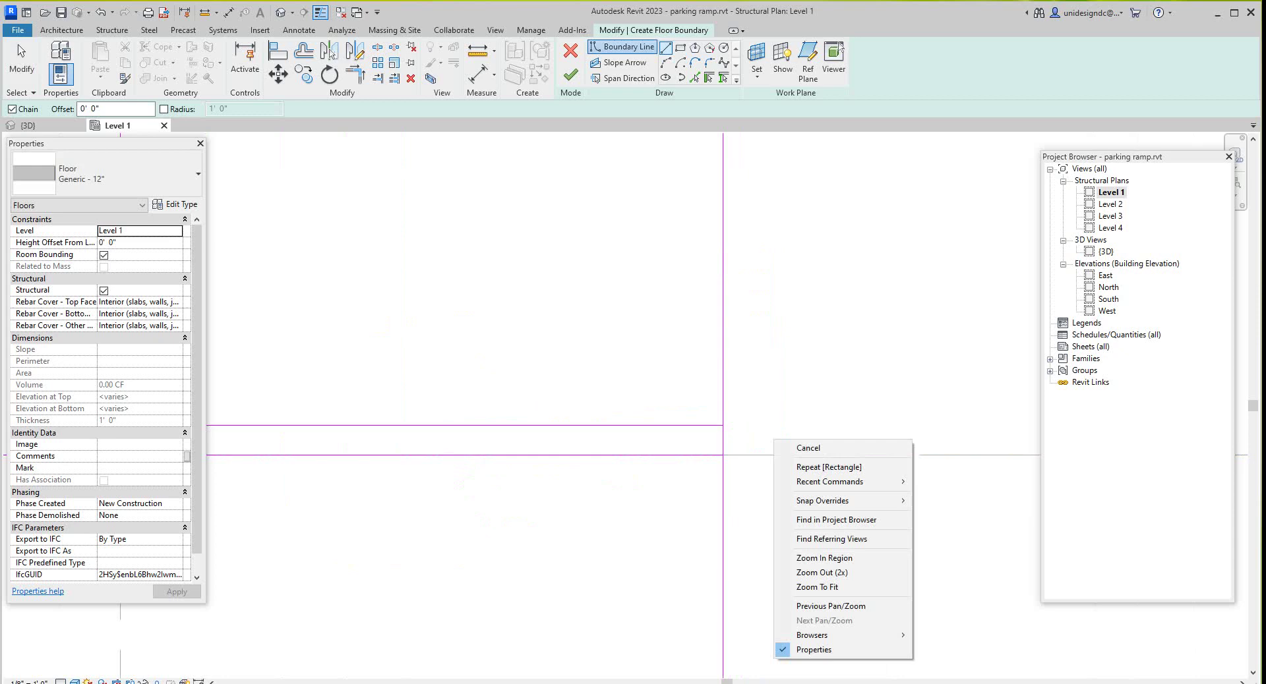
Split the outer and inner east boundary edges between the two horizontal connecting lines
left_click(377, 47)
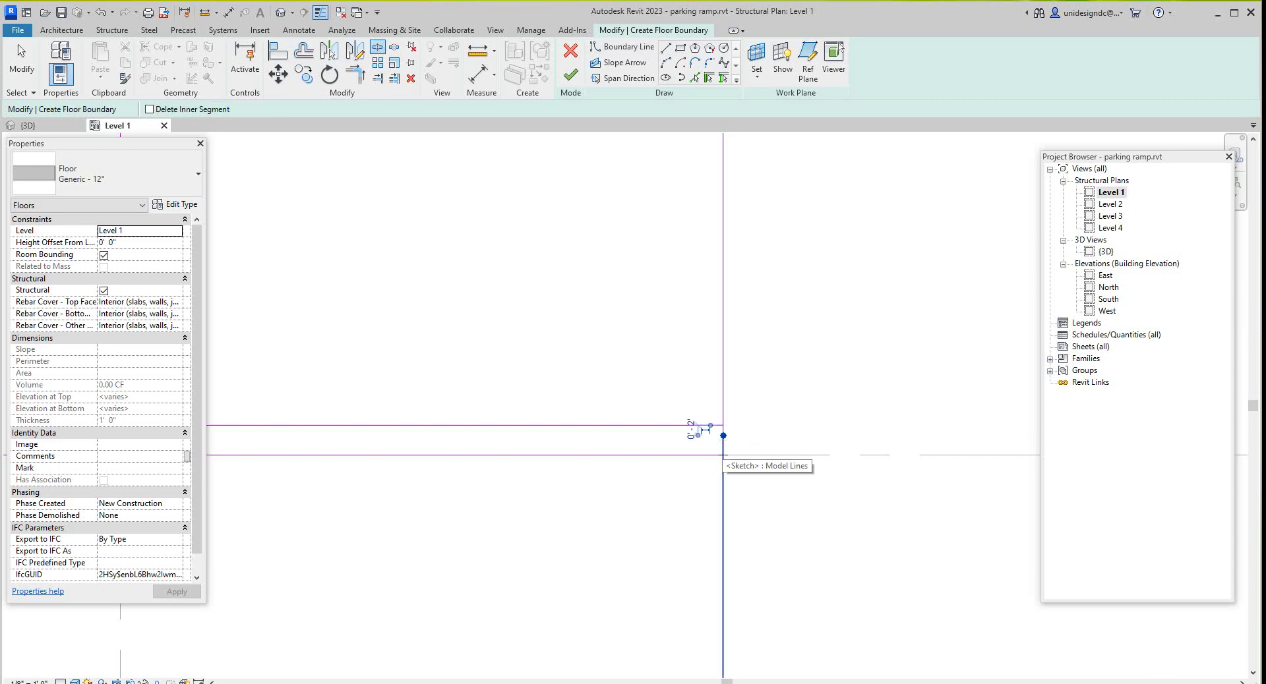
scroll(719, 461, "down", 2)
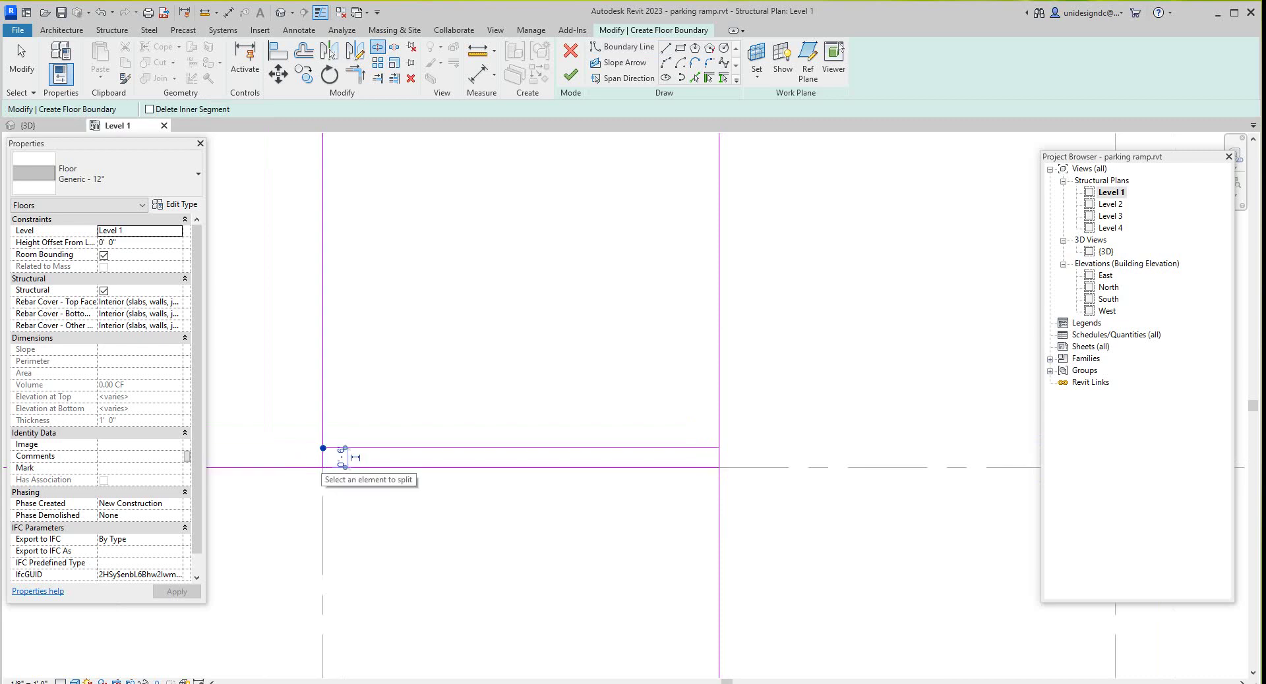
right_click(322, 462)
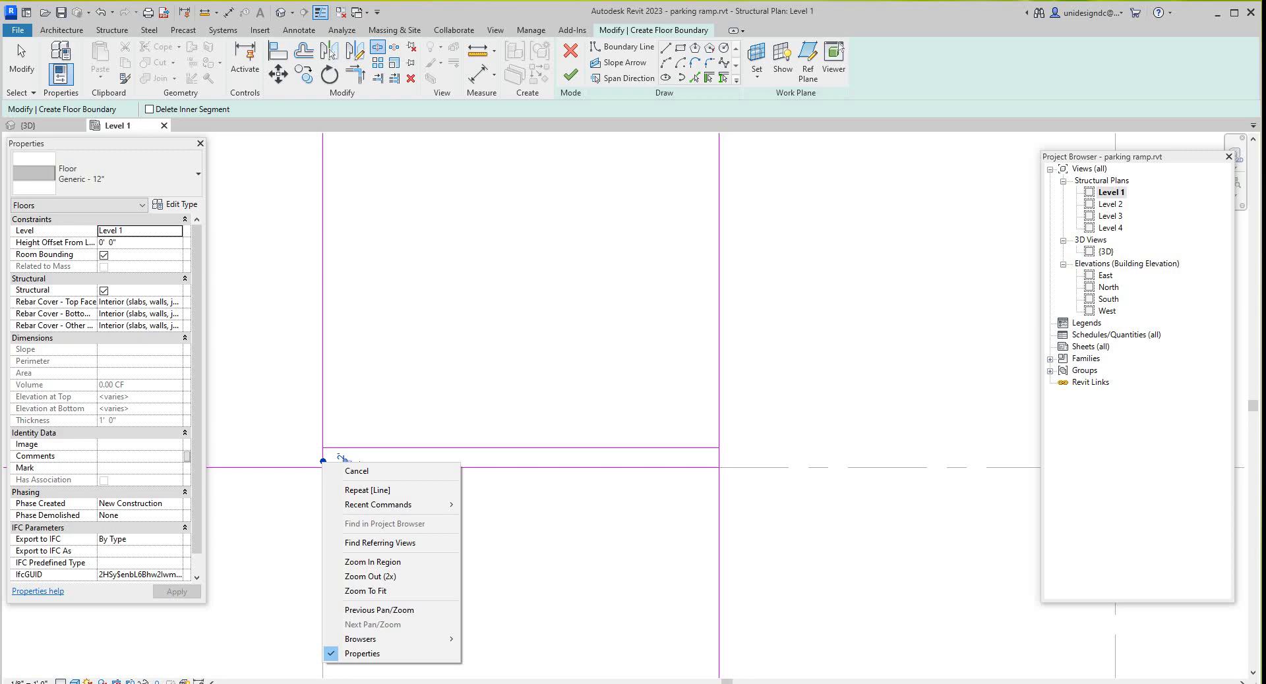
left_click(356, 470)
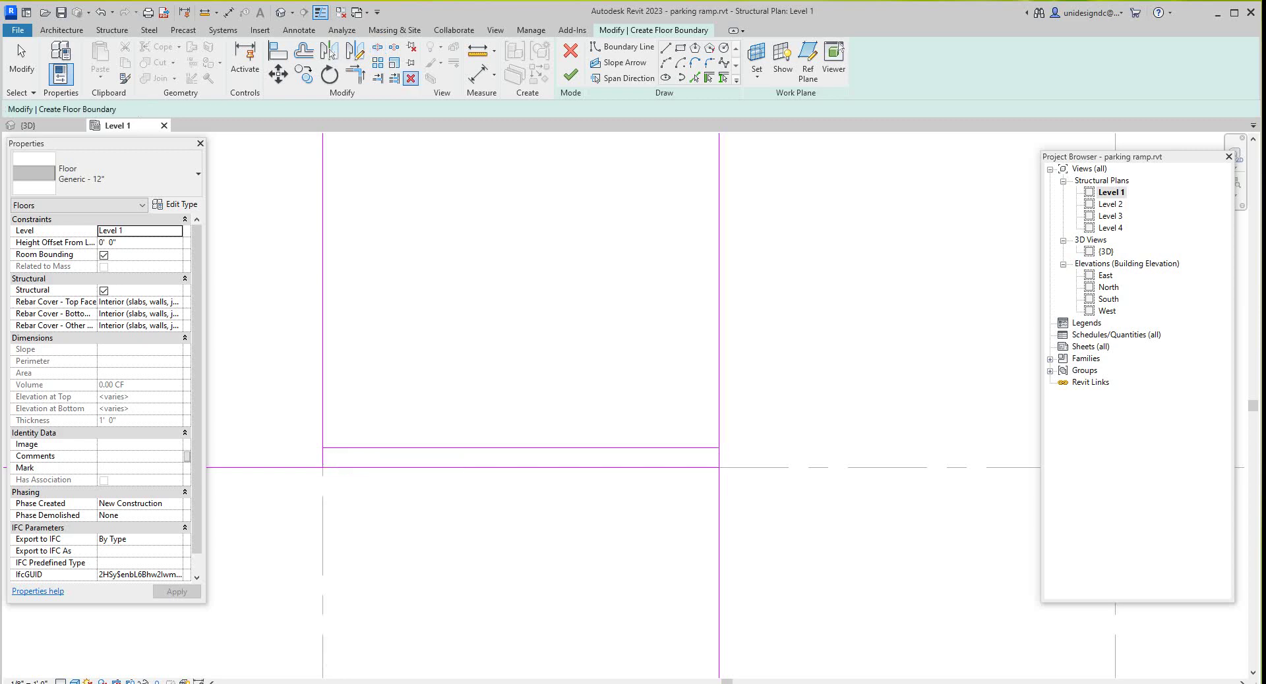
Delete the short split segments of the outer and inner east edges adjoining the lower connecting line
right_click(727, 454)
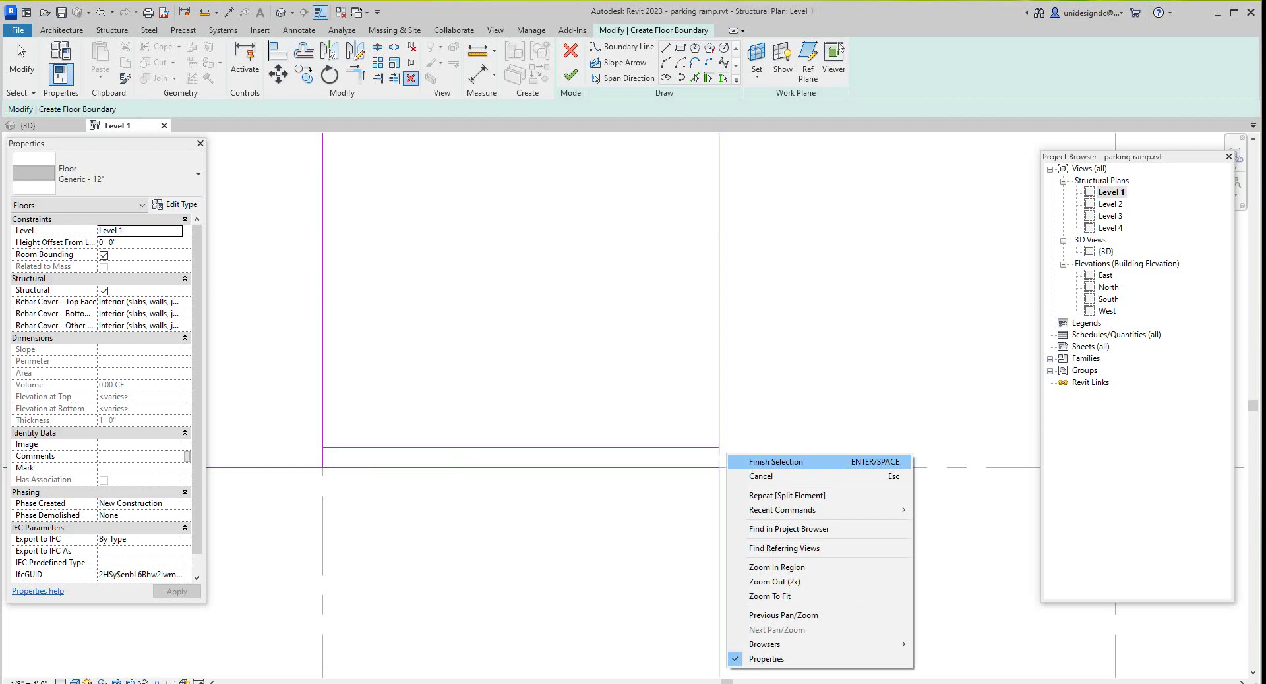
left_click(775, 462)
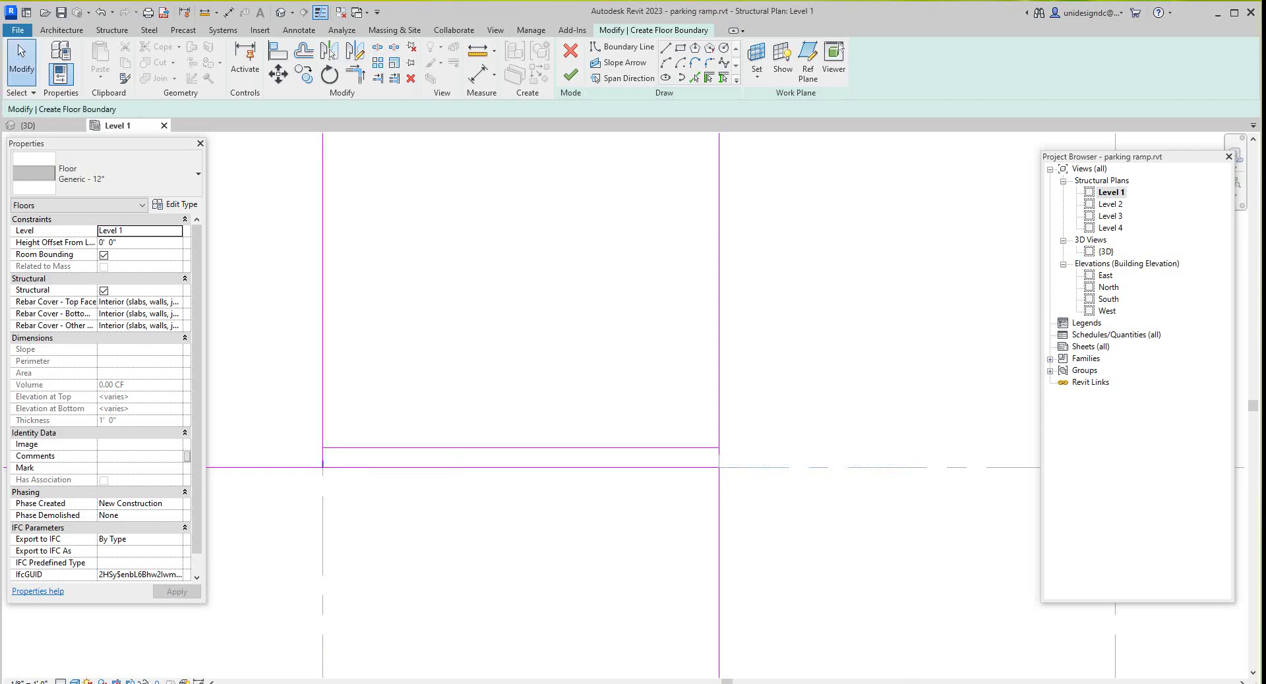
left_click(322, 461)
right_click(325, 461)
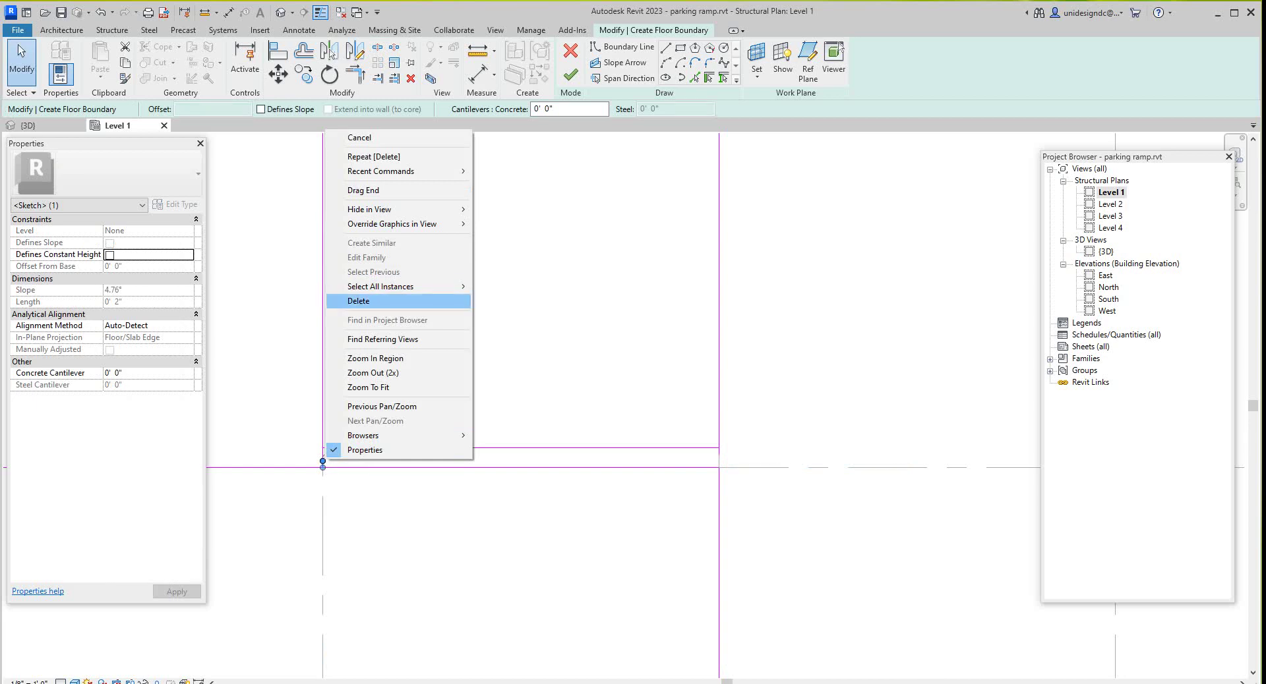
left_click(428, 301)
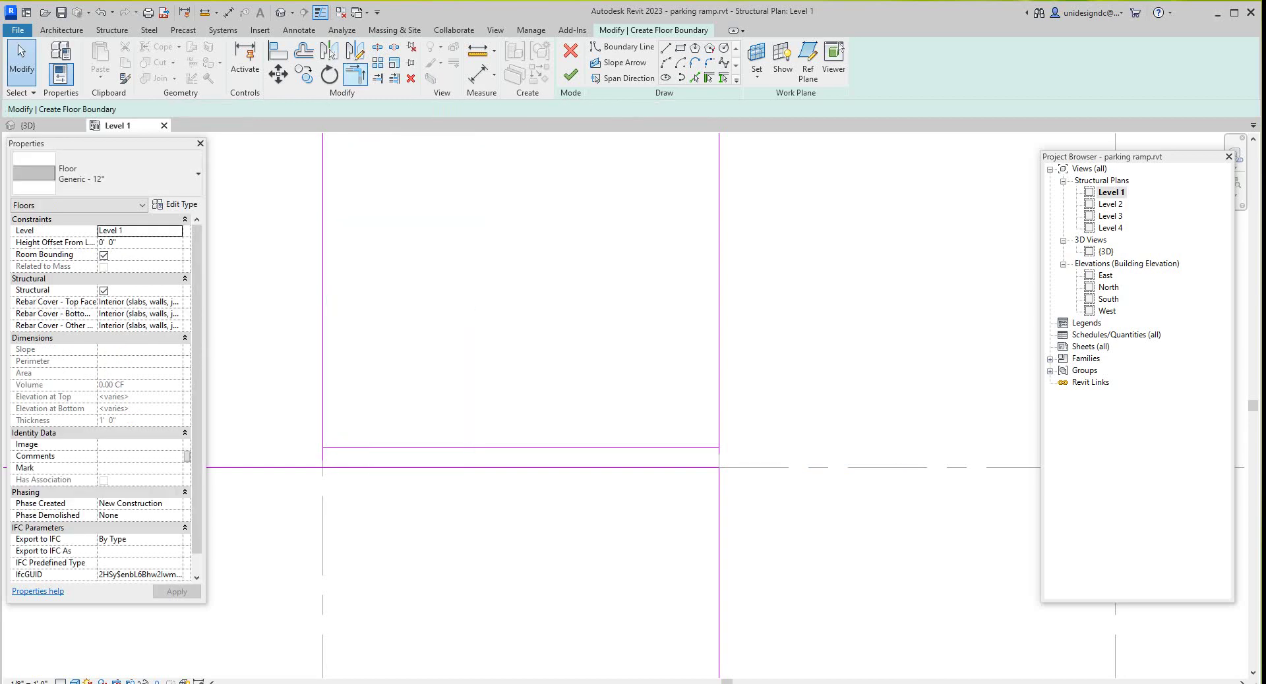
Trim the upper connecting line and outer east edge to a corner, and delete the leftover stub below the inner east edge
left_click(355, 75)
scroll(667, 407, "up", 2)
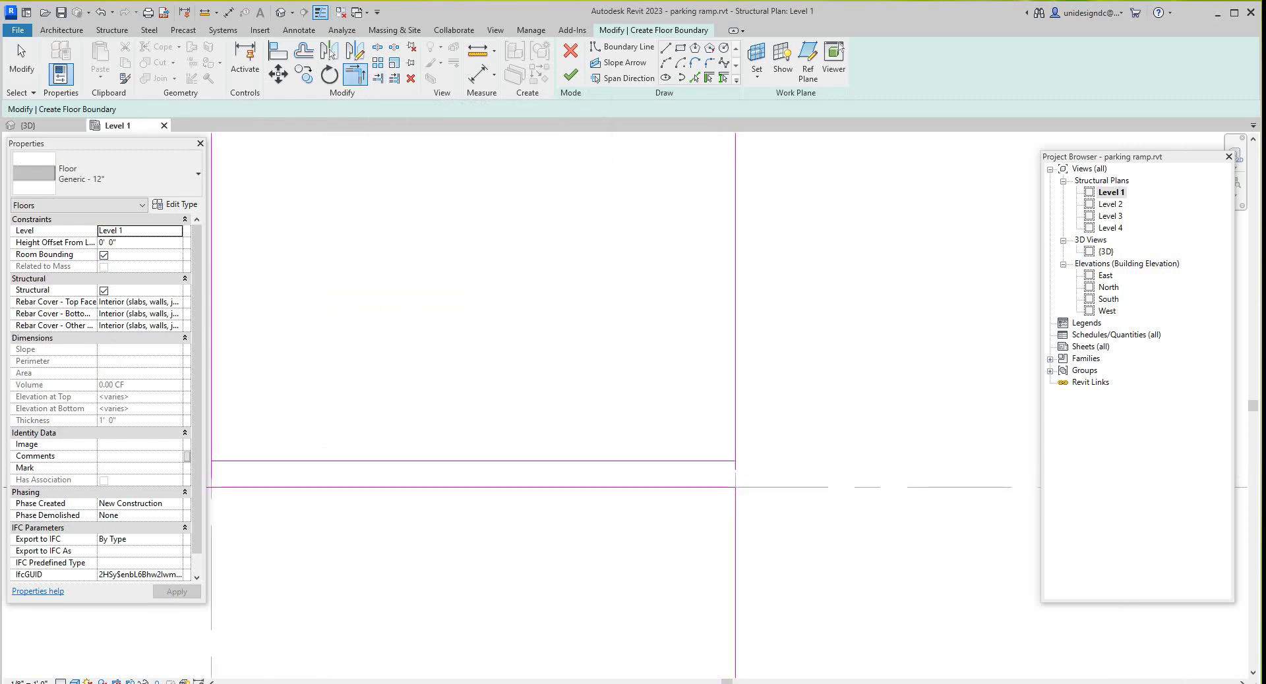
scroll(665, 481, "up", 1)
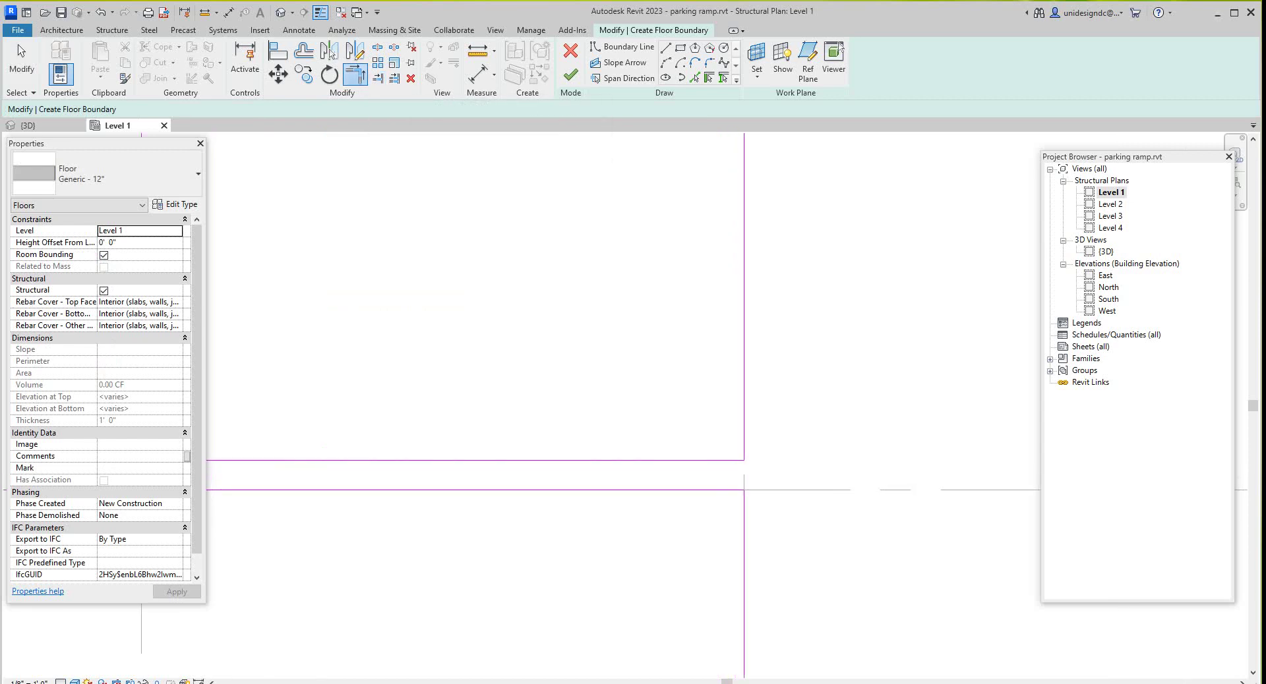
scroll(770, 467, "down", 3)
scroll(377, 458, "up", 3)
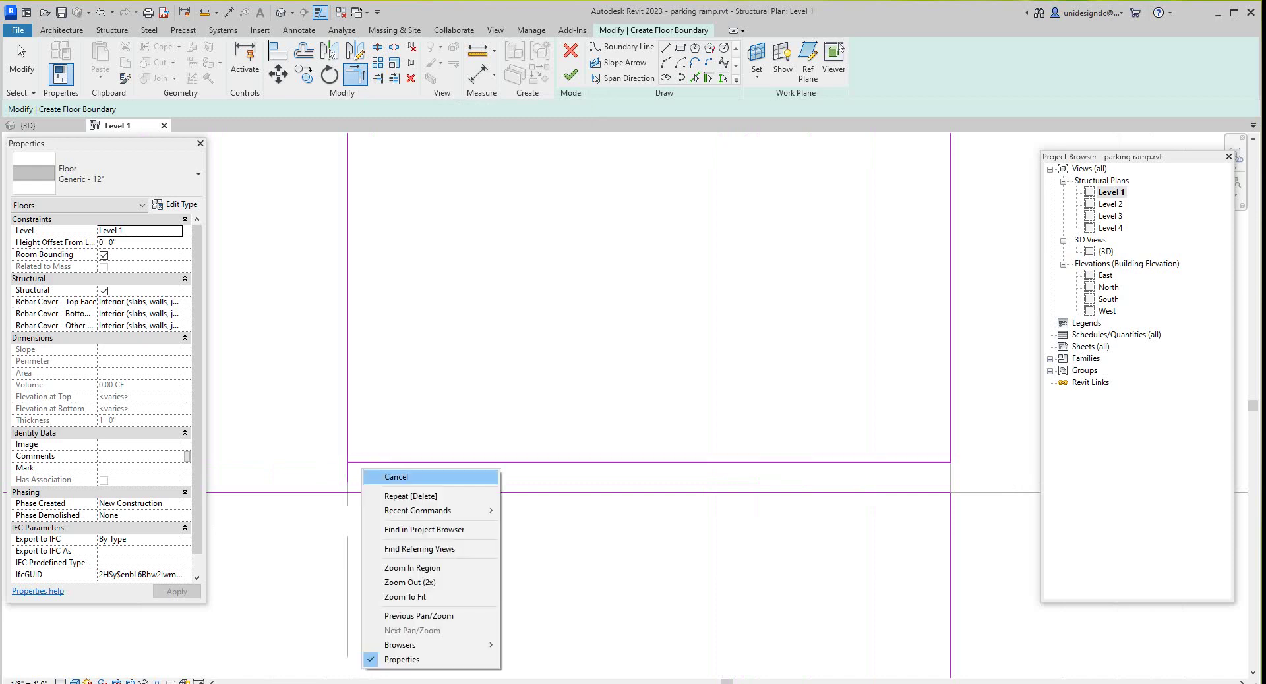
left_click(410, 496)
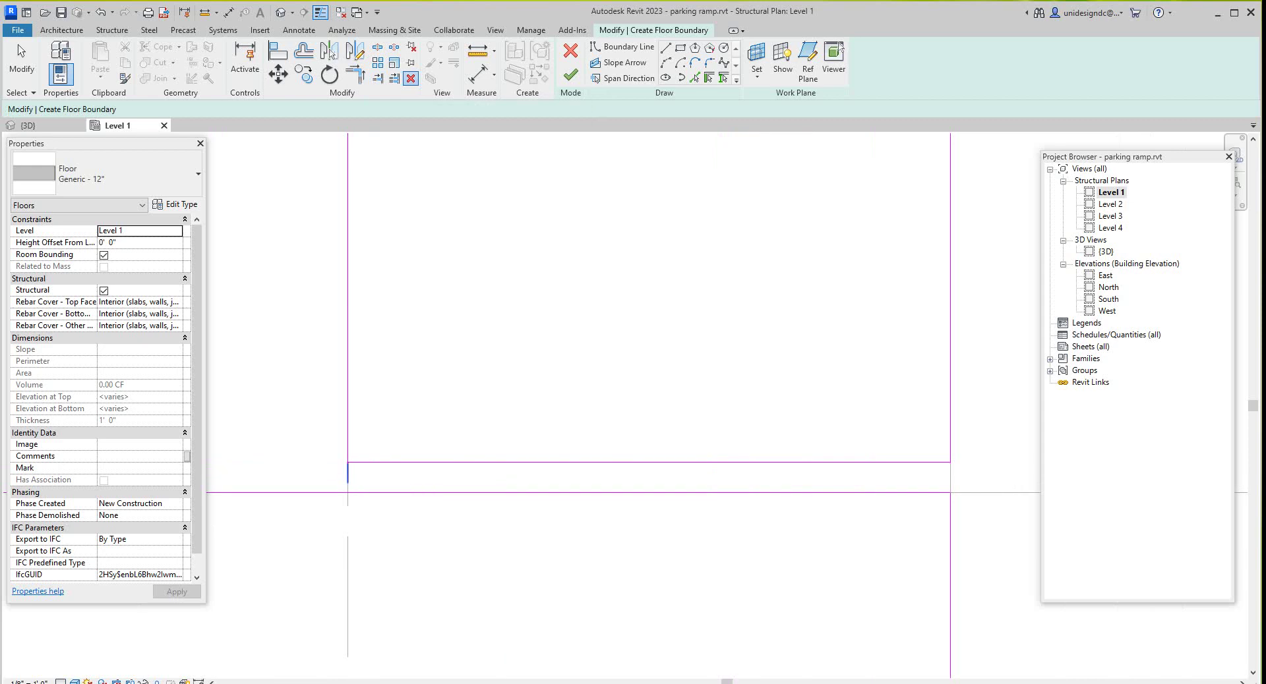
right_click(348, 475)
left_click(387, 484)
scroll(387, 477, "down", 2)
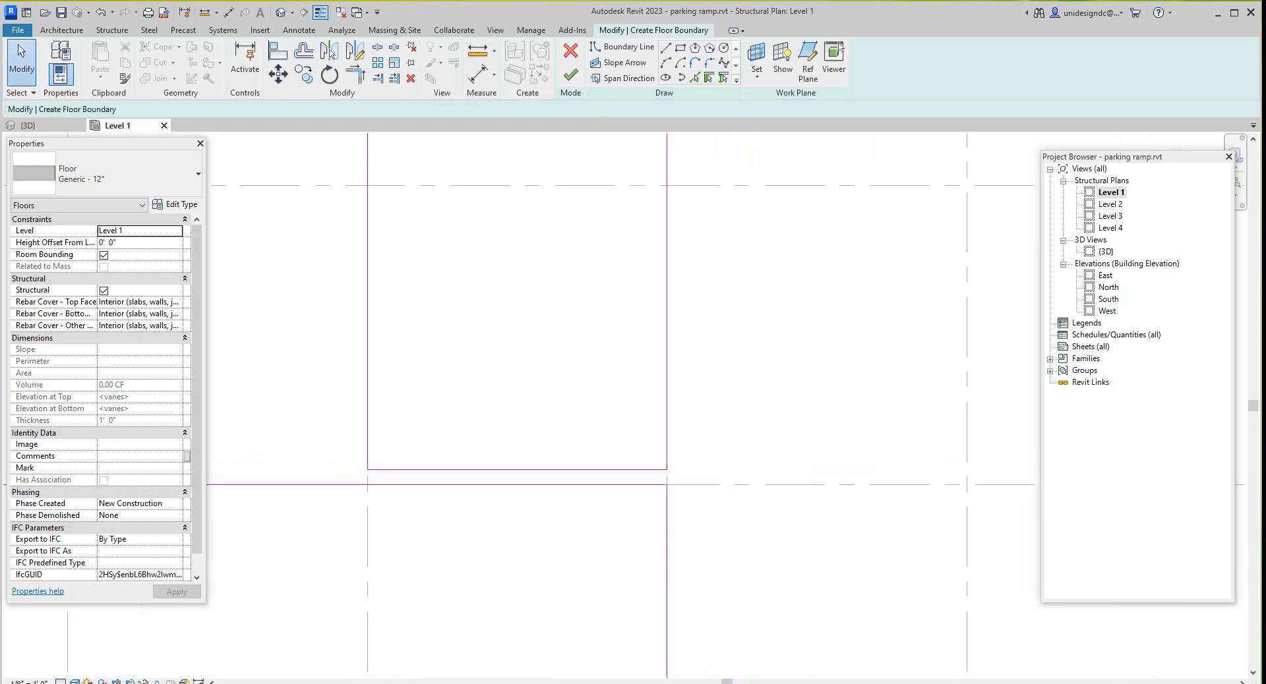
Finish the floor boundary sketch to create the ring-shaped ramp slab with its narrow gap
scroll(317, 471, "down", 4)
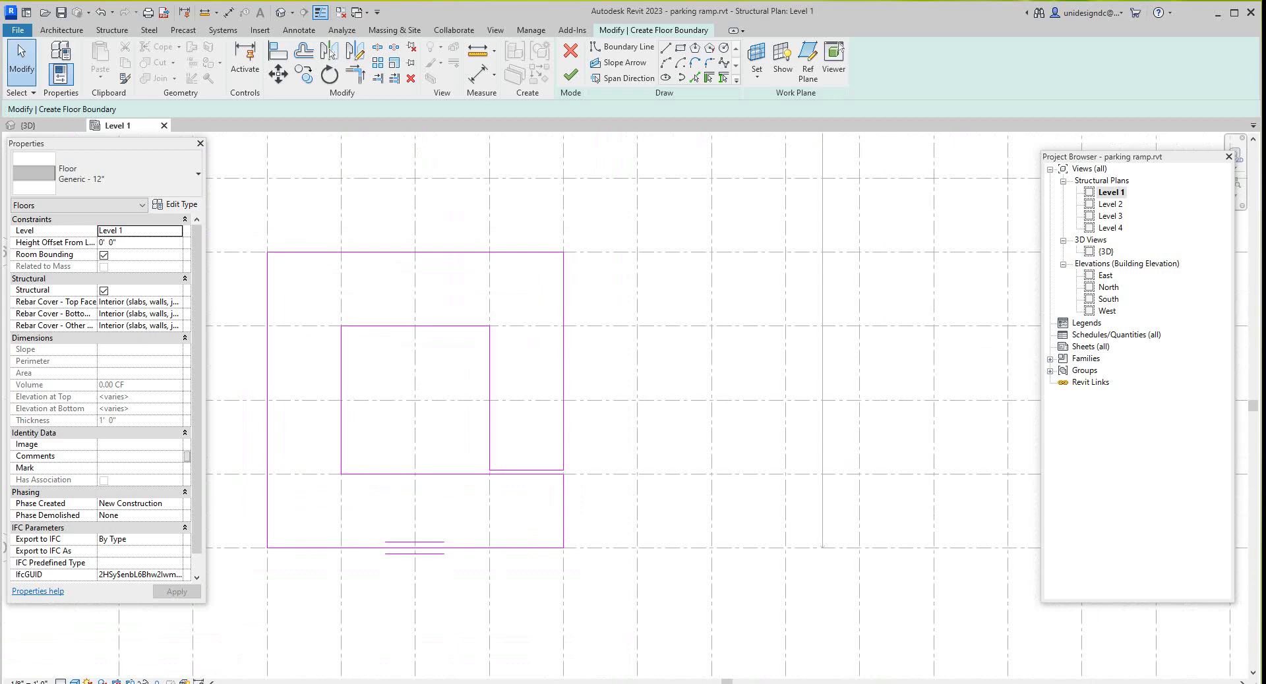
scroll(425, 412, "down", 2)
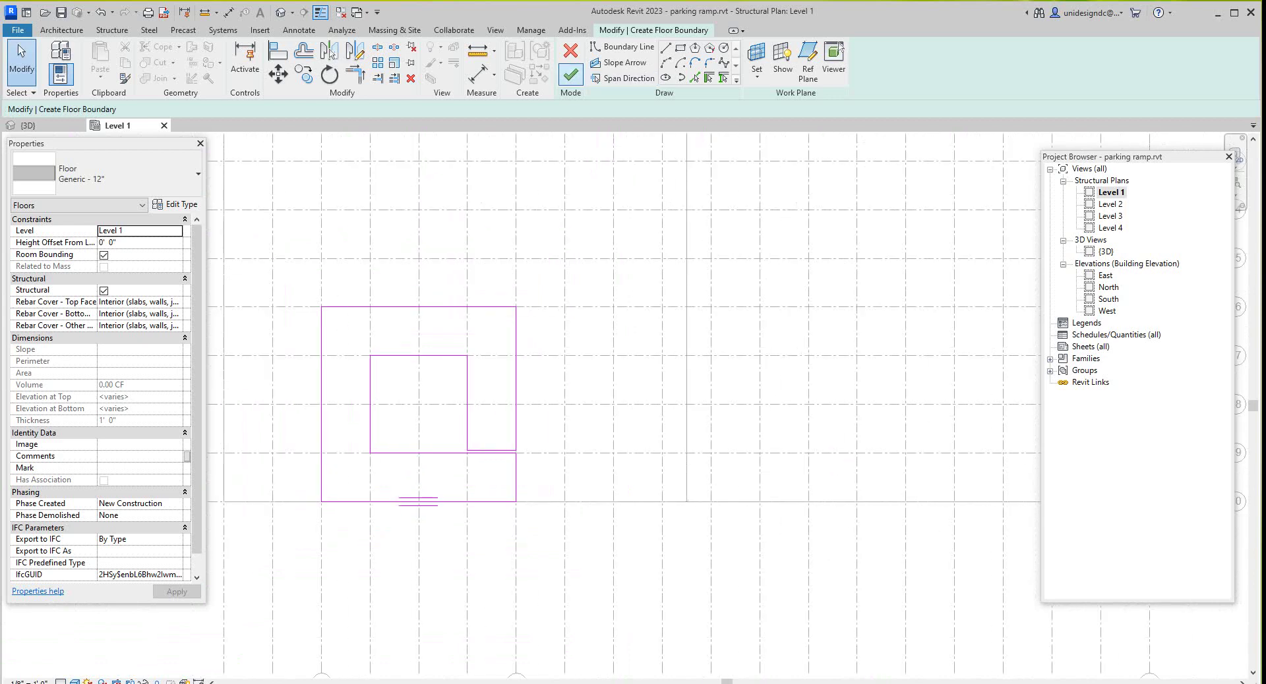
left_click(571, 75)
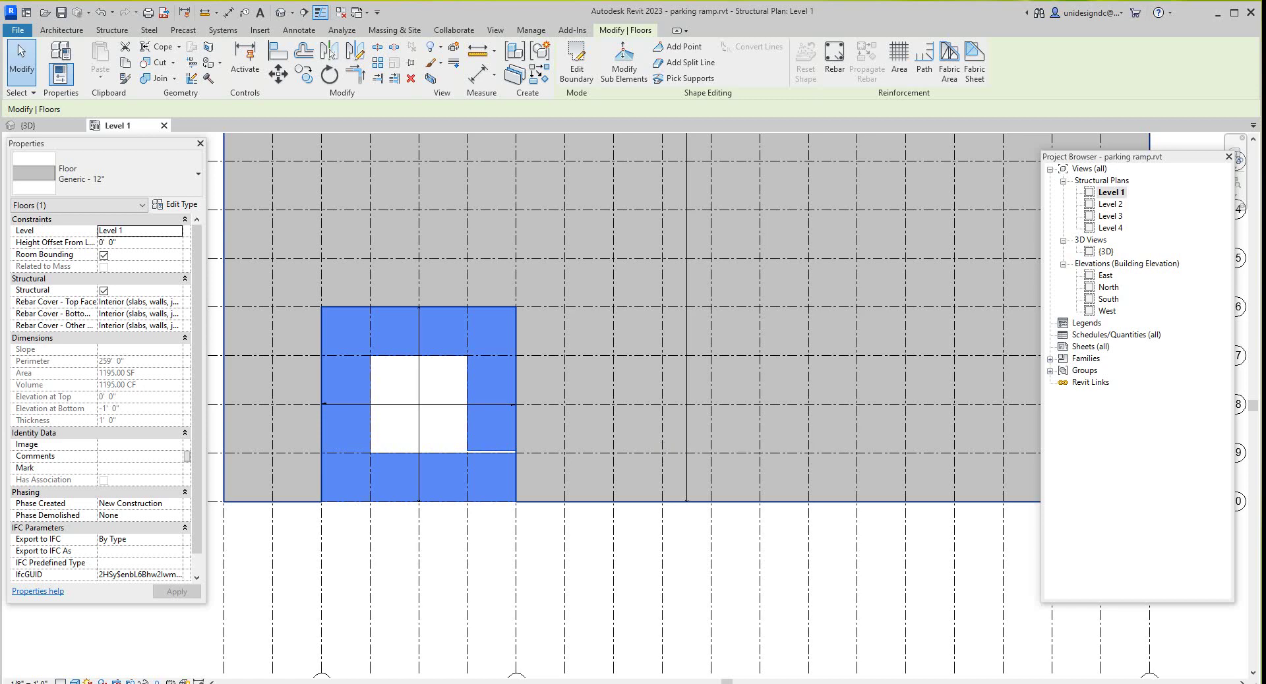
scroll(604, 405, "down", 2)
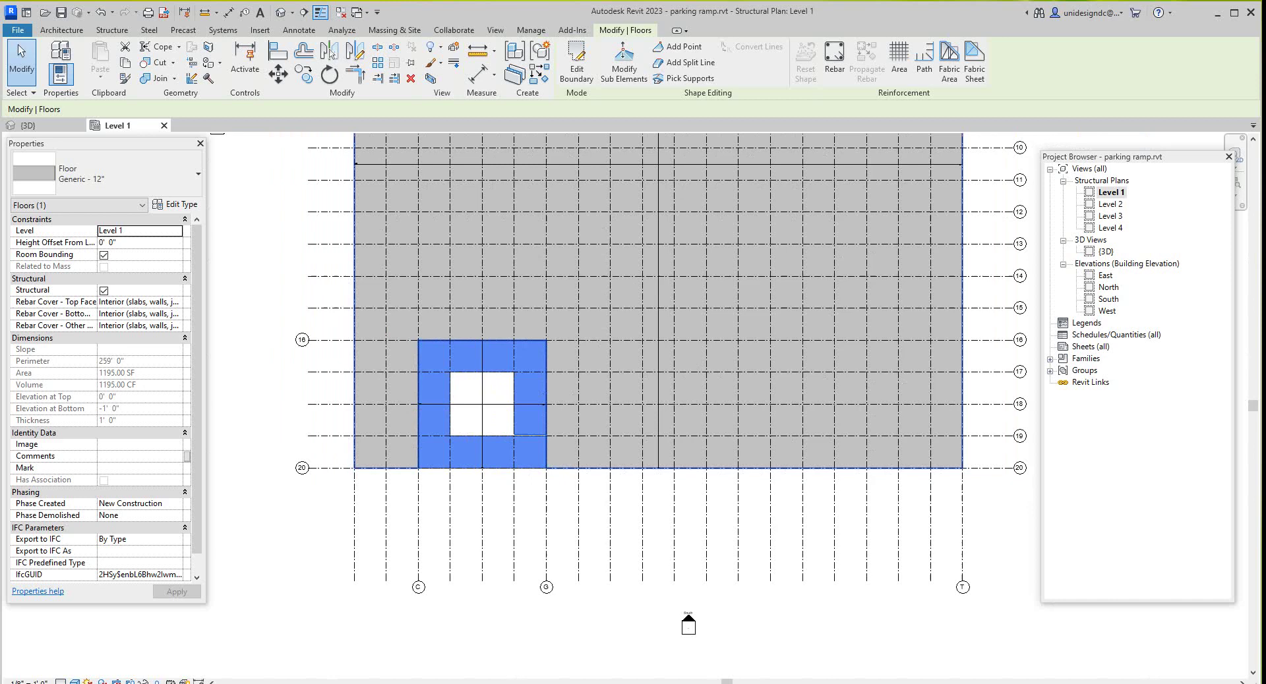
left_click(571, 29)
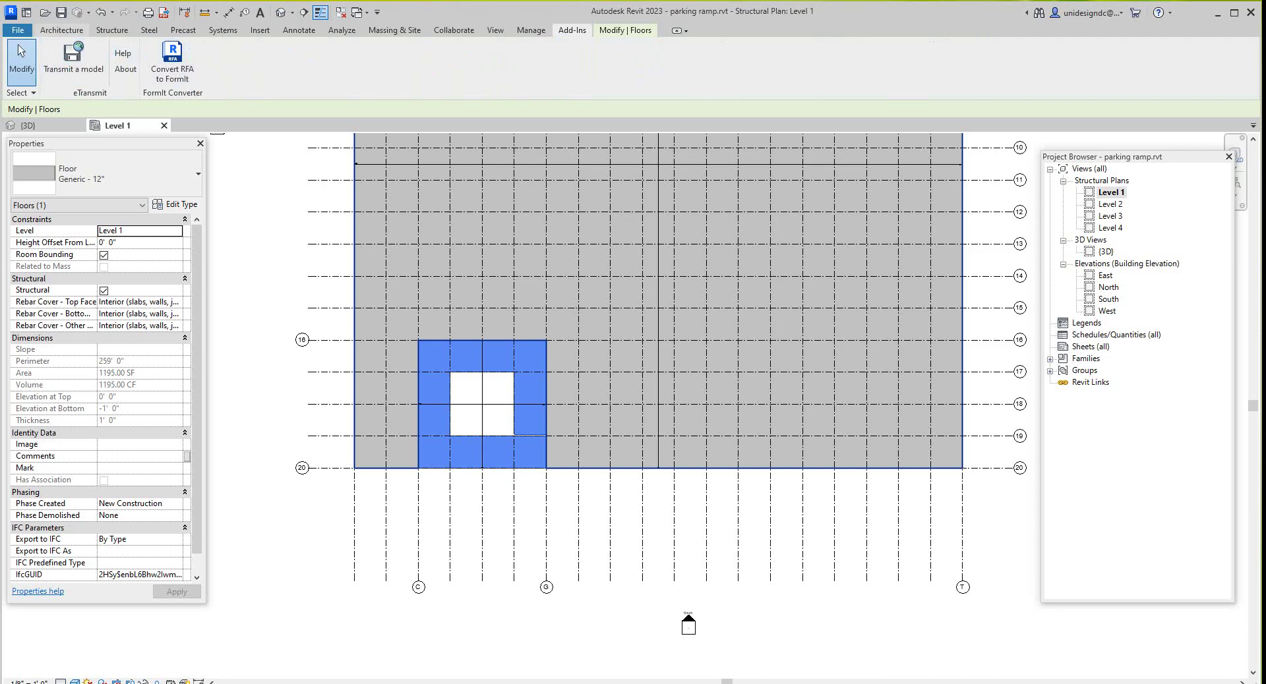
left_click(61, 30)
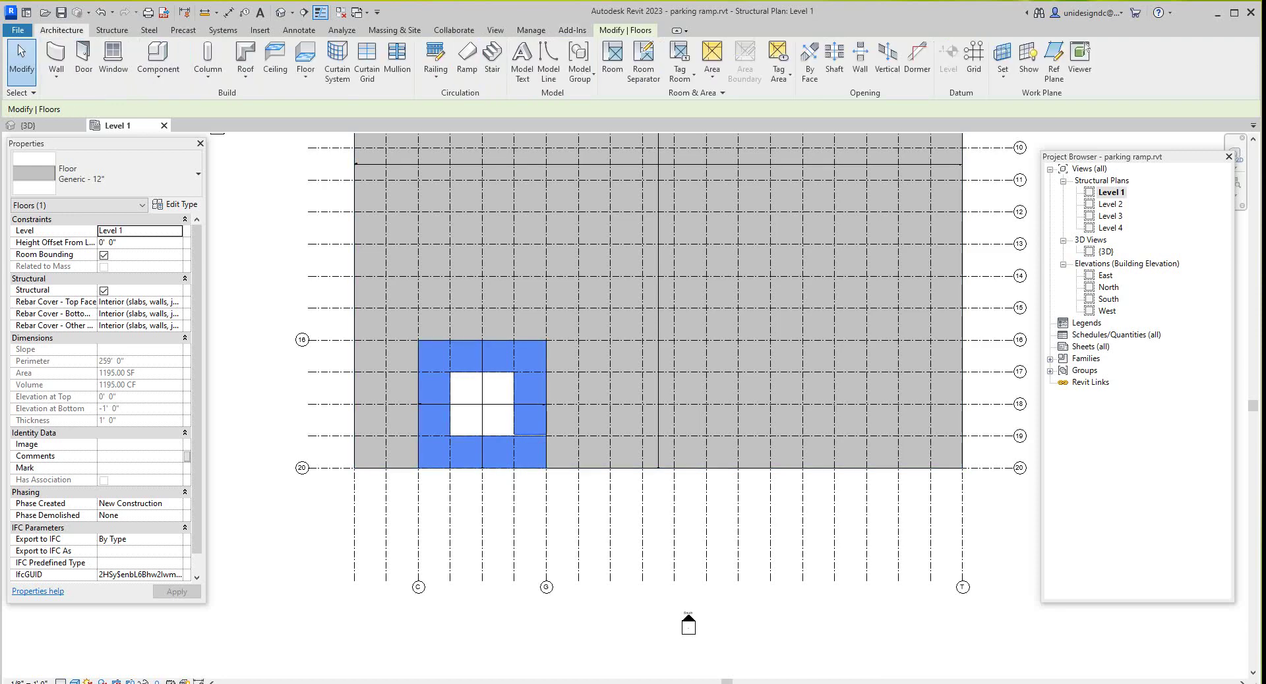
key("Escape")
scroll(481, 374, "up", 1)
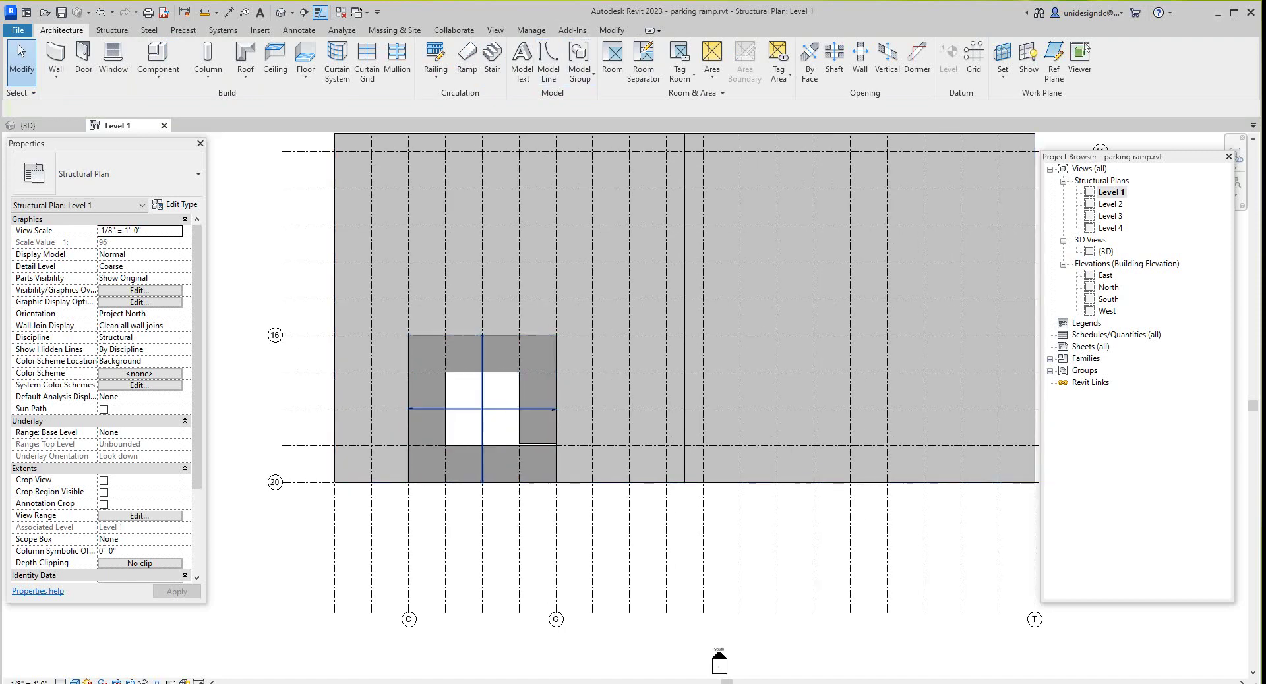
Add shape points to the ramp slab's outer edges at its northeast corner, in line with the opening's east and north edges
left_click(494, 360)
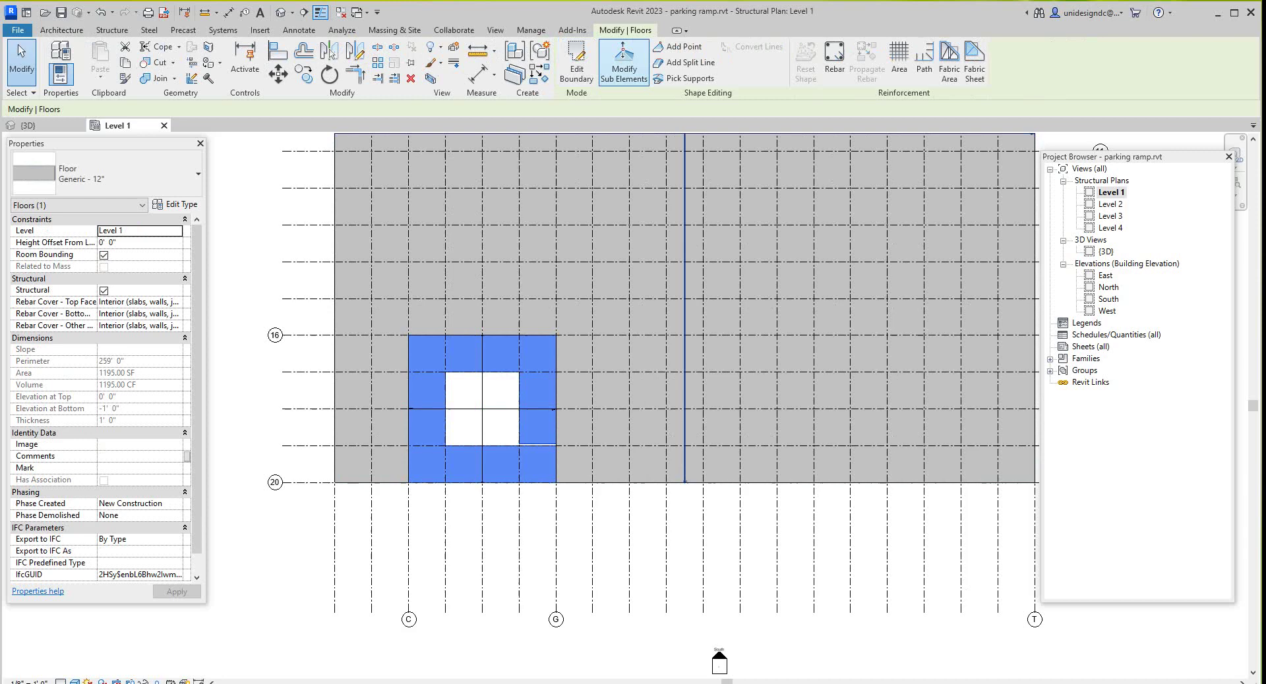
left_click(679, 47)
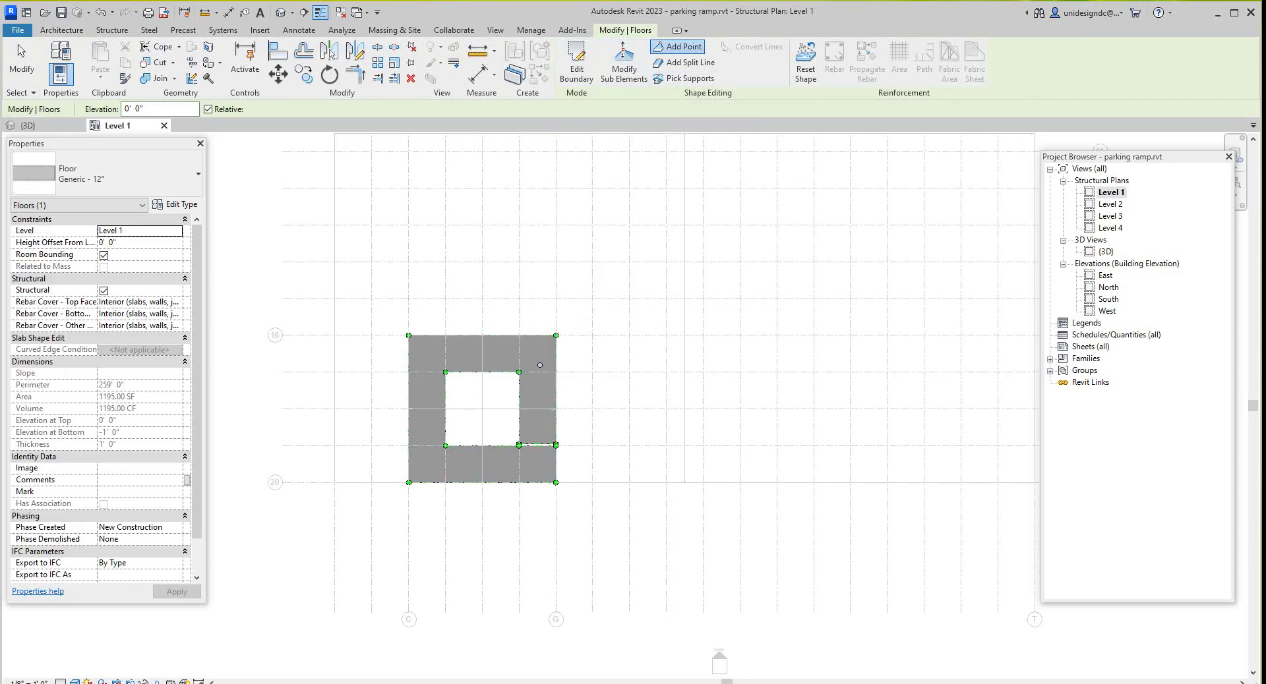
scroll(554, 366, "up", 2)
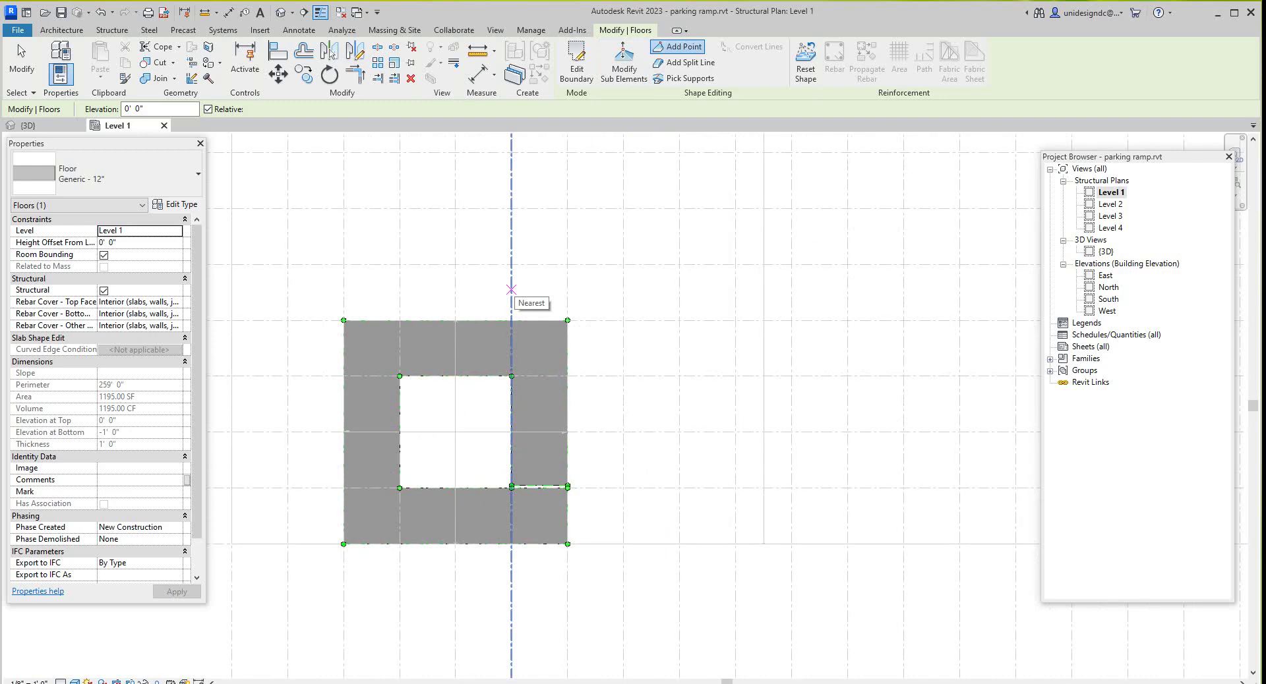
scroll(524, 326, "up", 2)
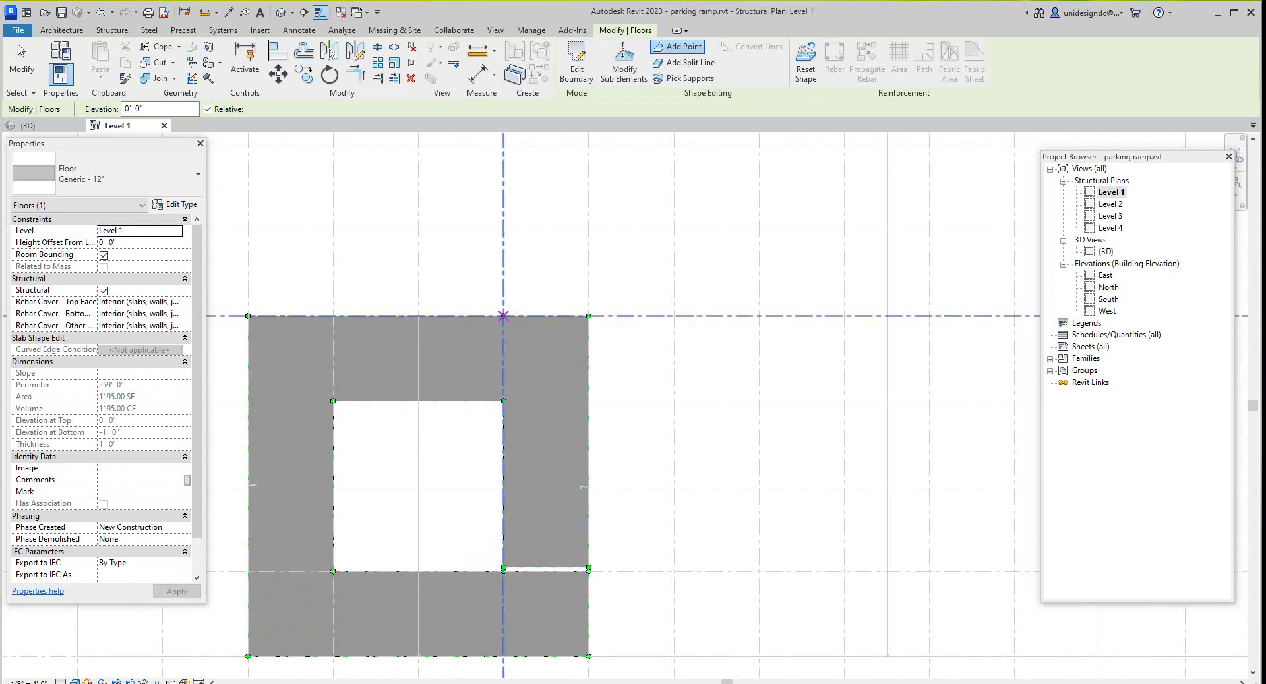
left_click(503, 315)
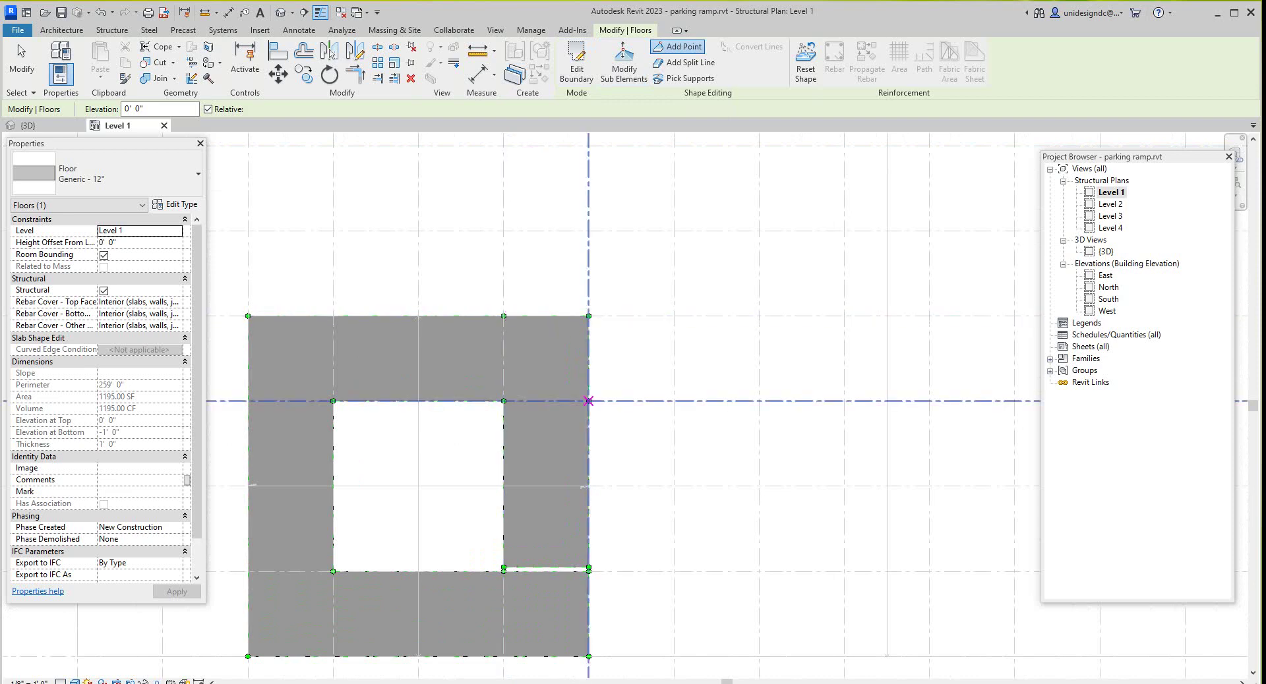
left_click(588, 401)
scroll(620, 406, "down", 2)
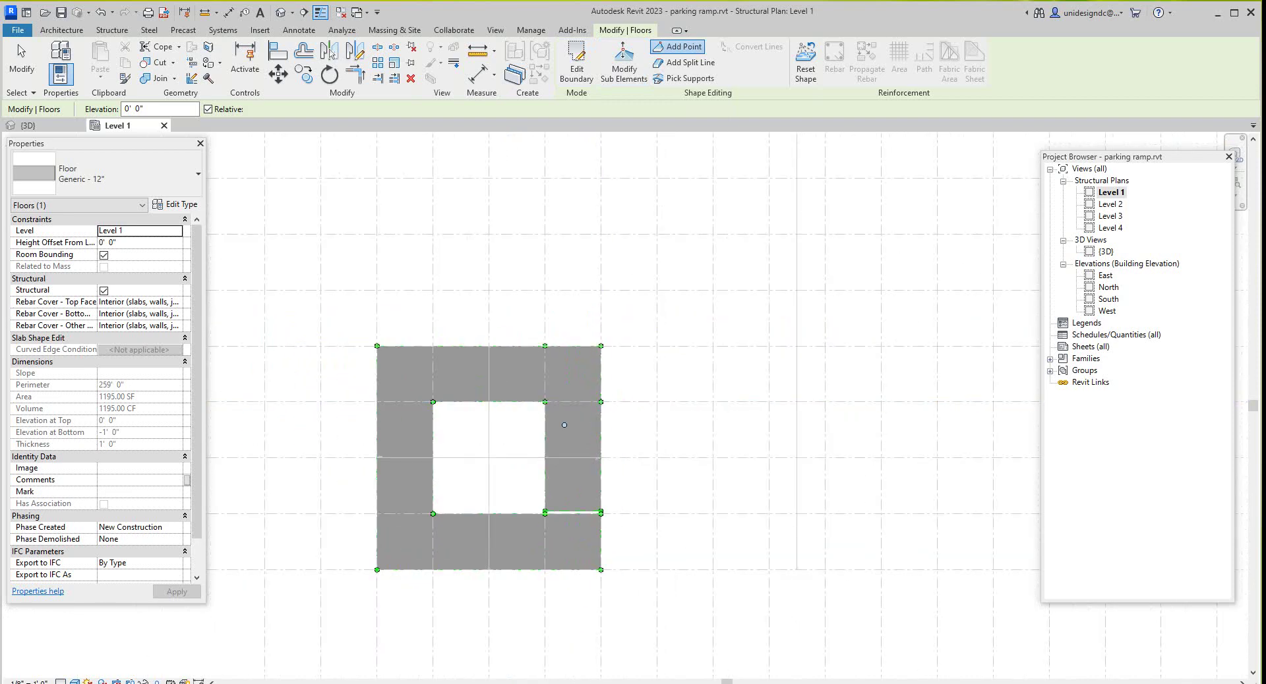
Add shape points around the northwest corner in line with the opening's west and north edges, and on the west edge in line with its south edge
scroll(428, 402, "up", 2)
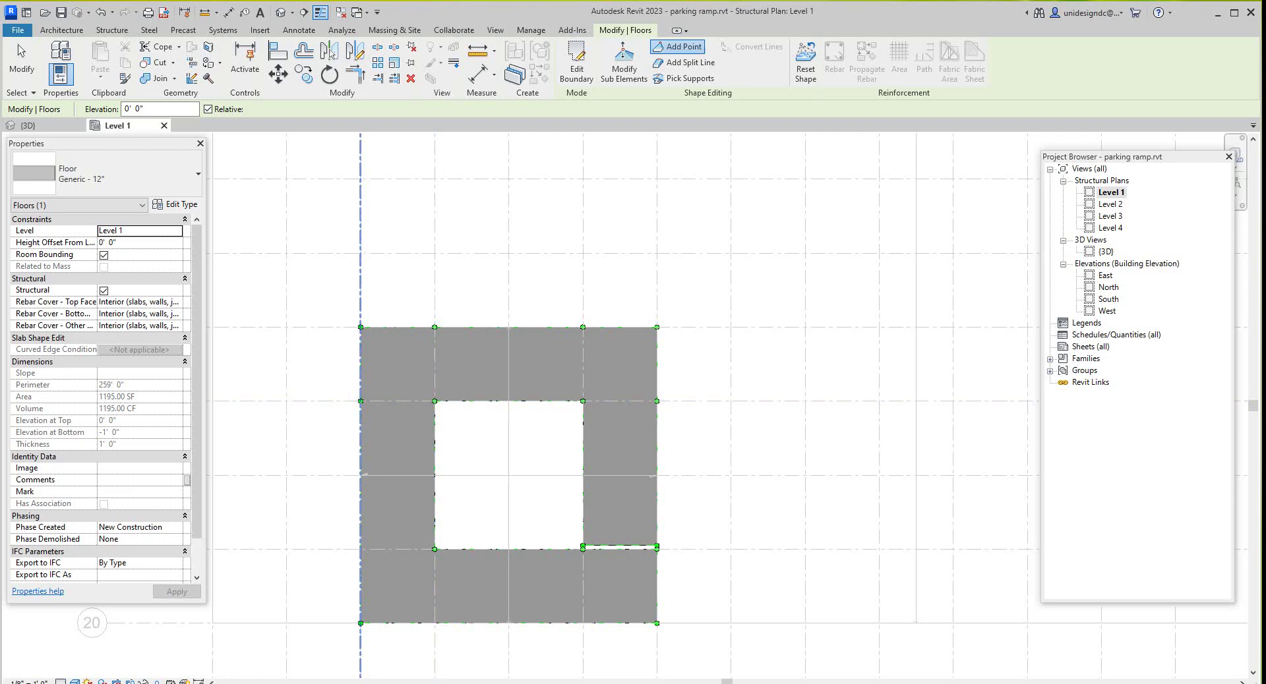
scroll(360, 449, "down", 1)
scroll(352, 536, "up", 1)
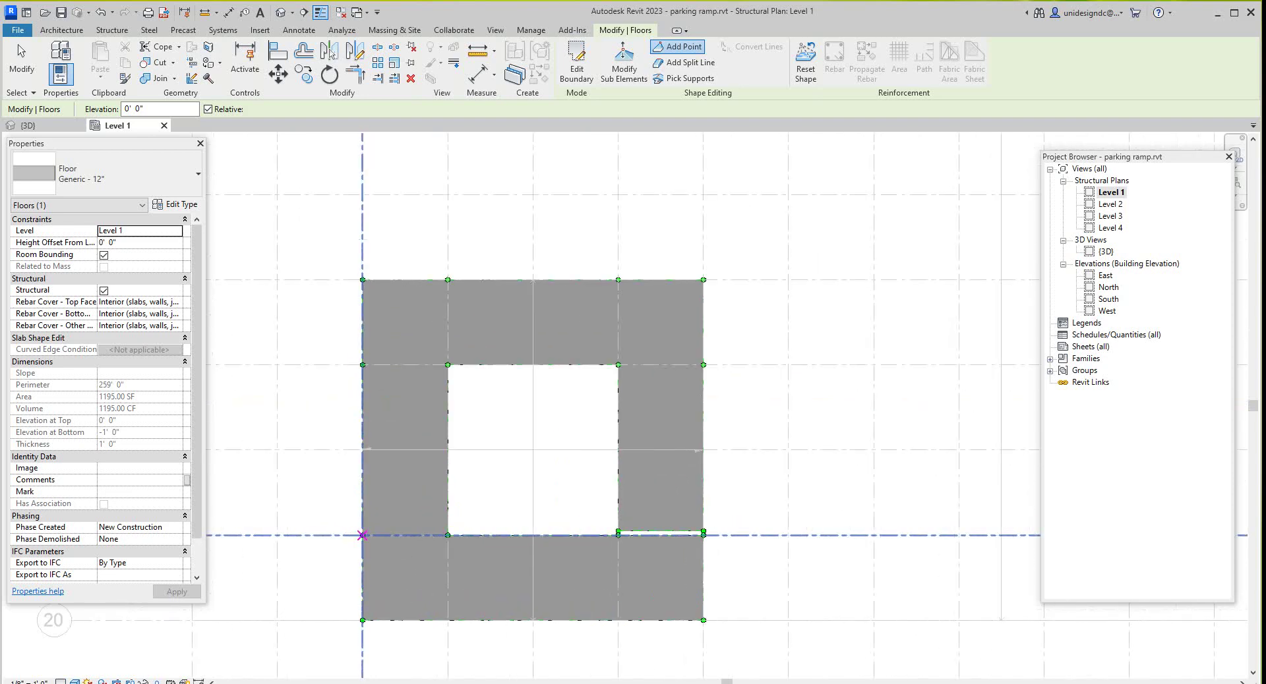
left_click(362, 535)
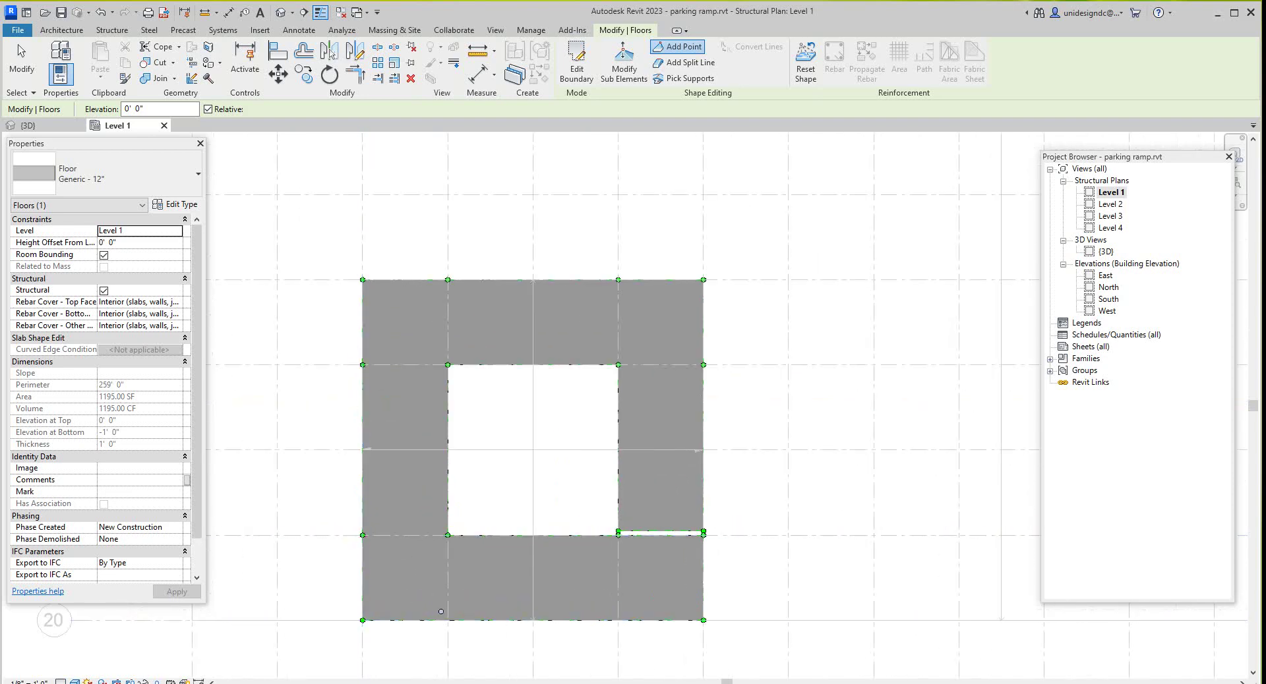
Add shape points on the slab's south outer edge in line with the opening's west and east edges
left_click(448, 620)
scroll(692, 596, "up", 6)
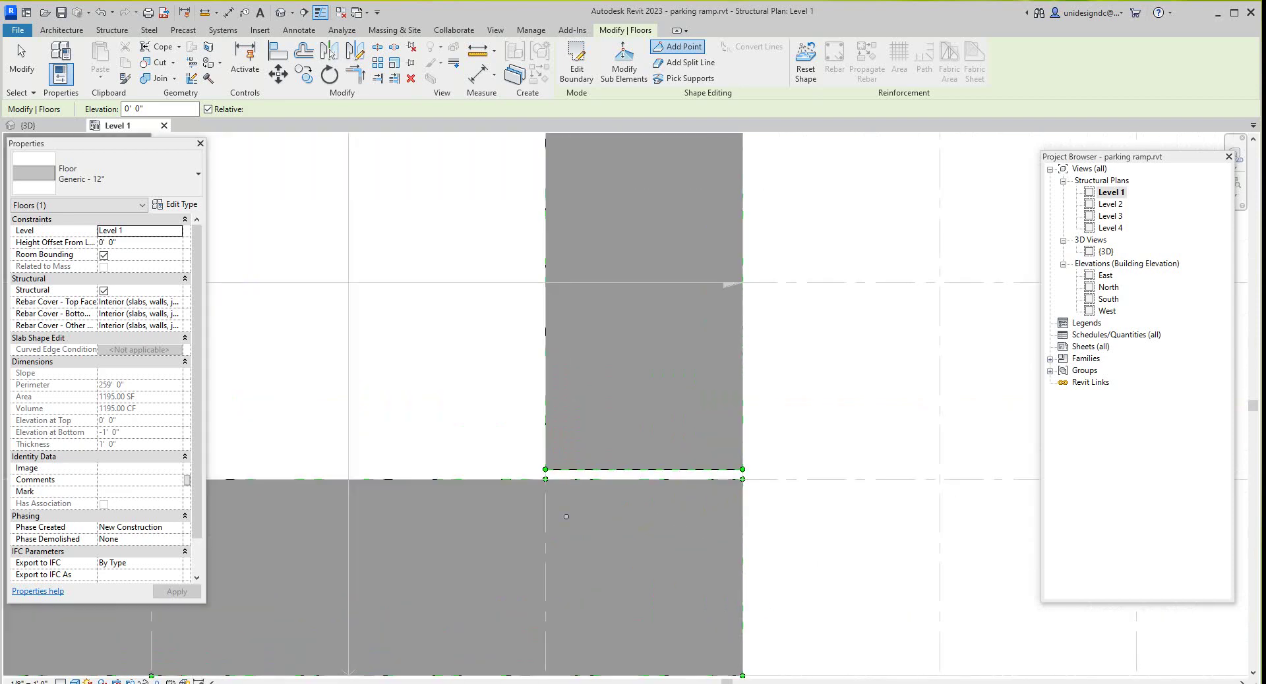
scroll(545, 520, "down", 3)
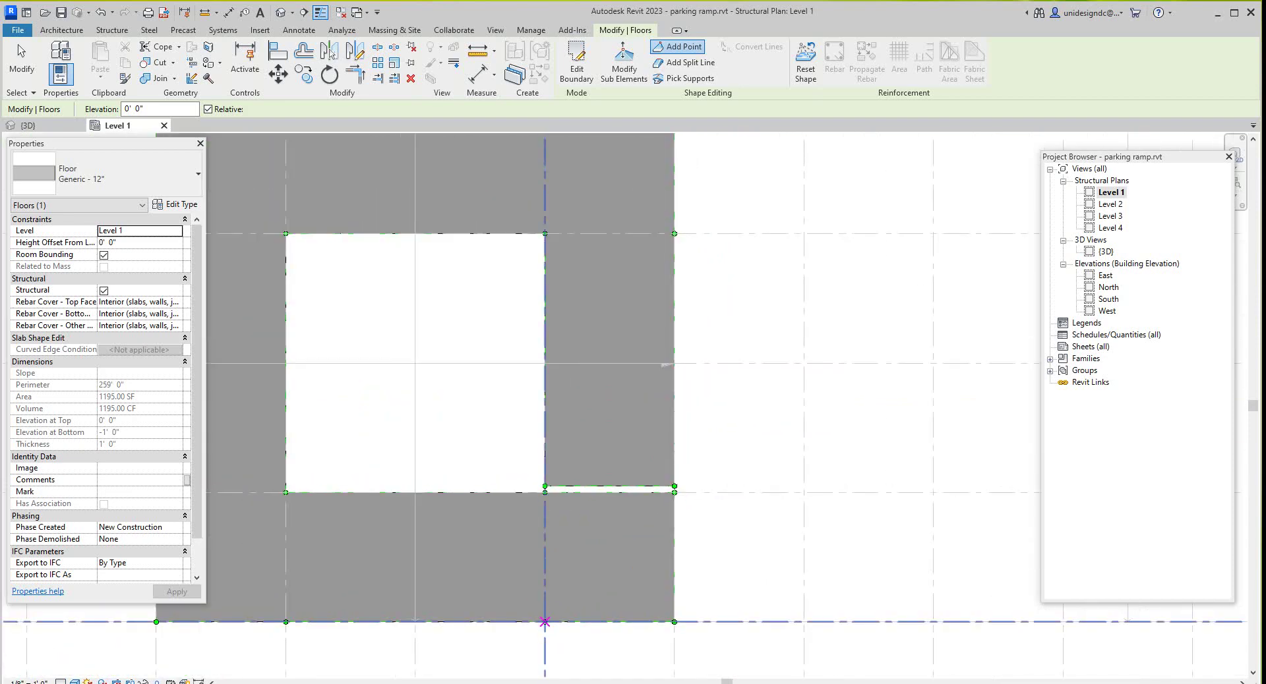
left_click(544, 622)
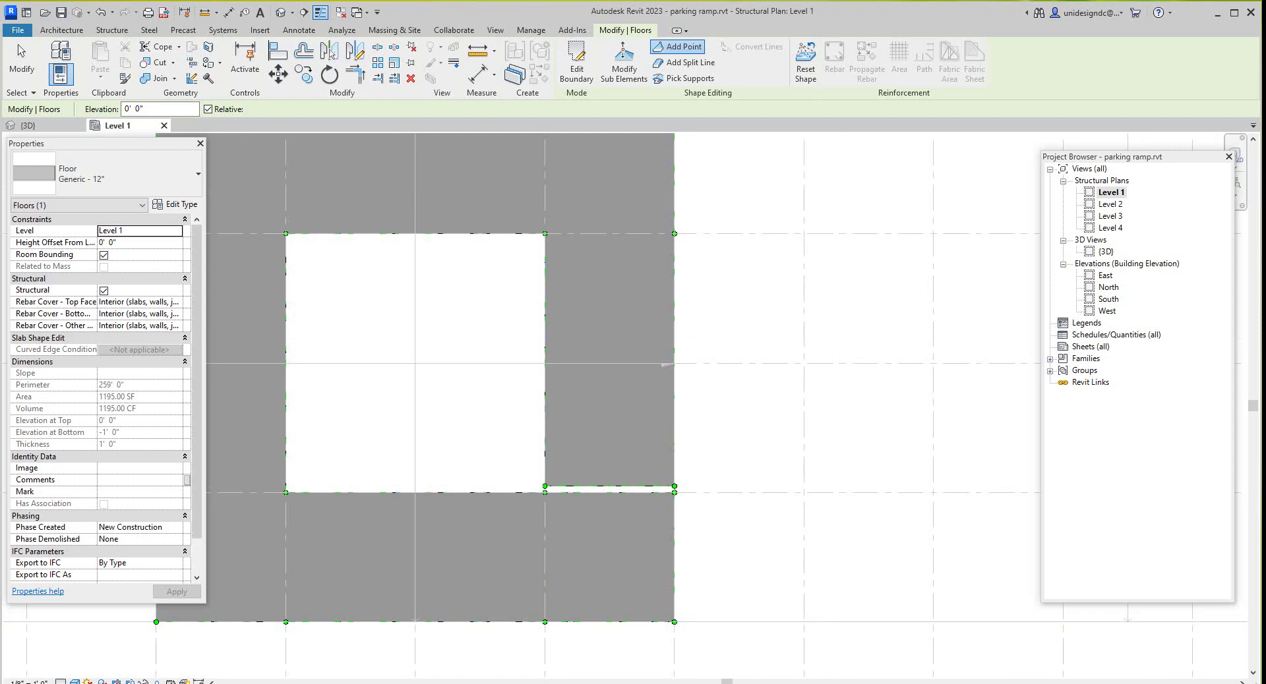
scroll(666, 365, "down", 4)
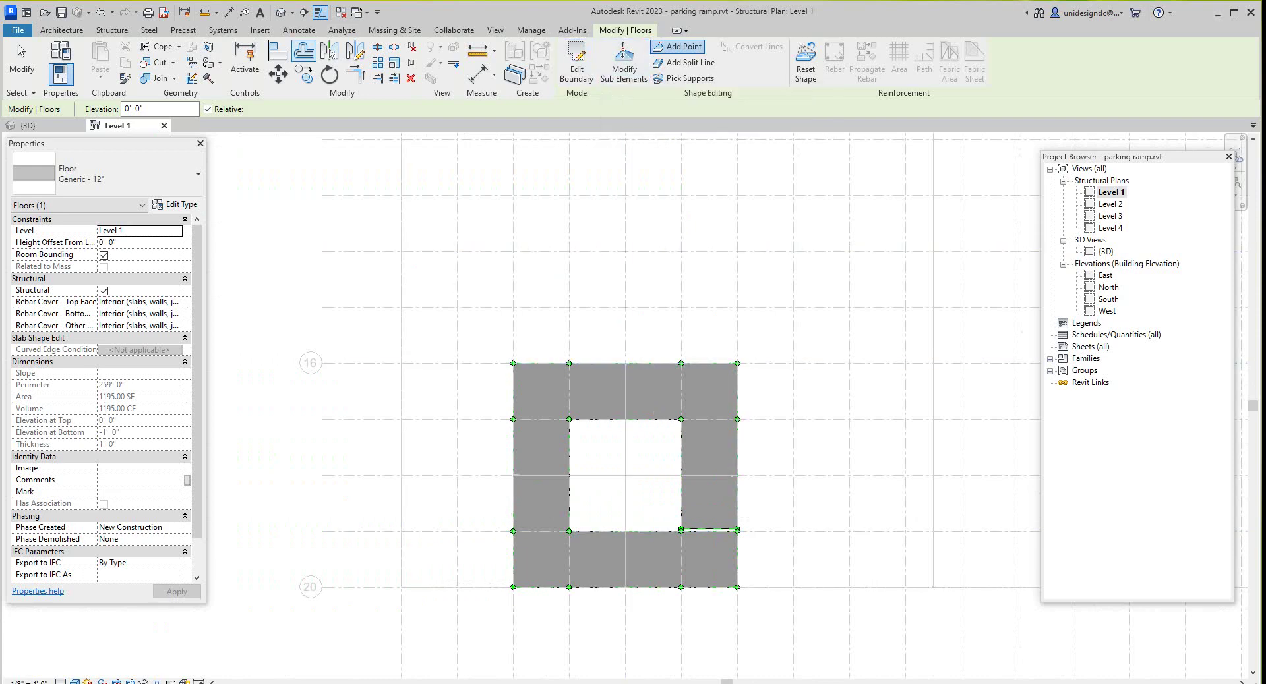
Open the default 3D view and focus on the ramp slab with its shape points
left_click(283, 12)
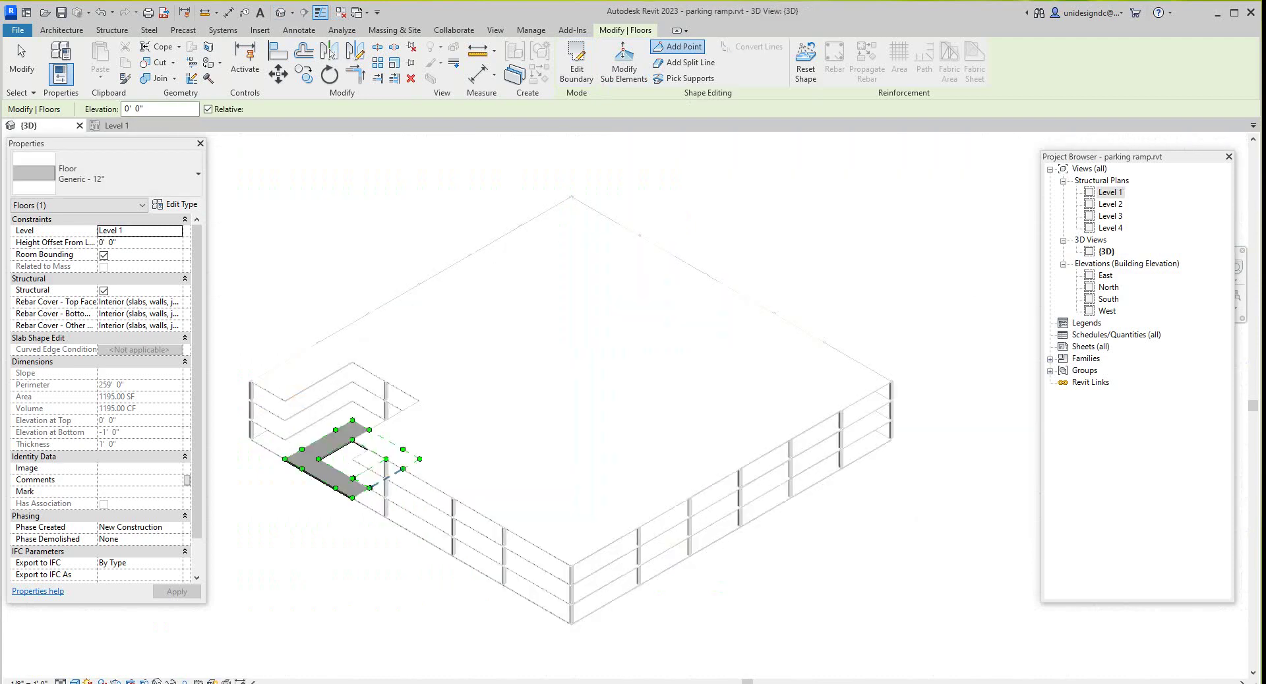
scroll(329, 461, "up", 5)
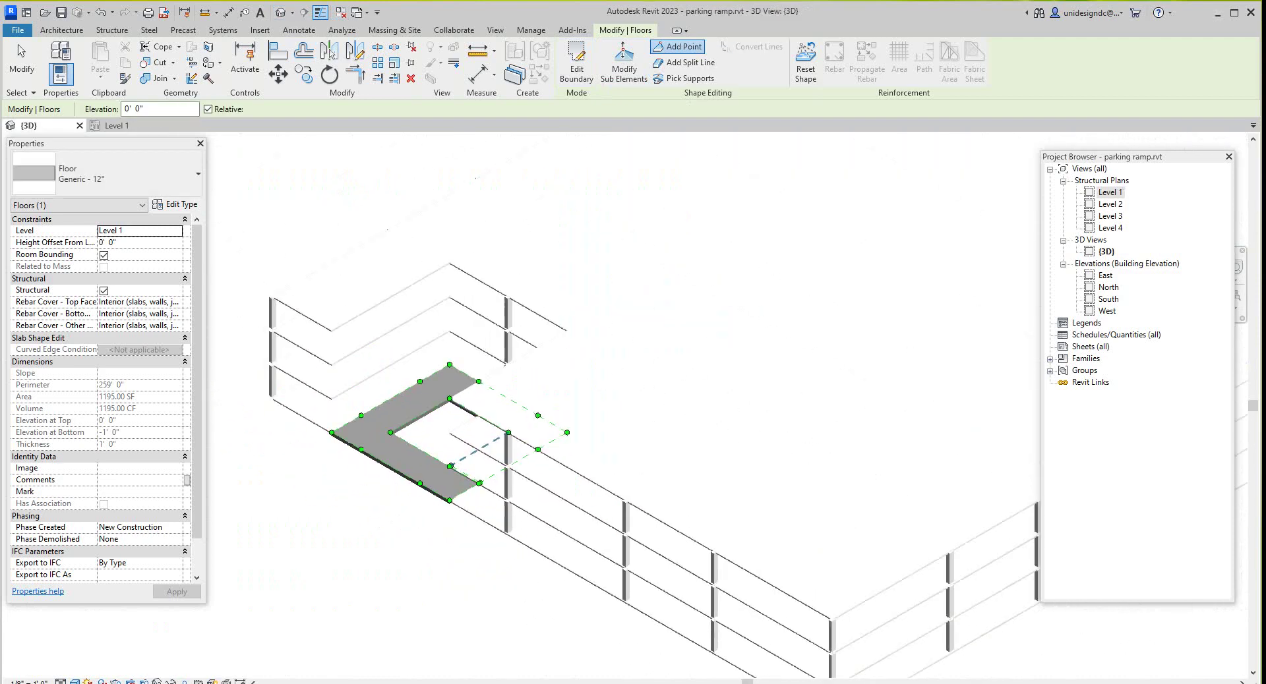
scroll(616, 537, "down", 2)
scroll(378, 518, "up", 3)
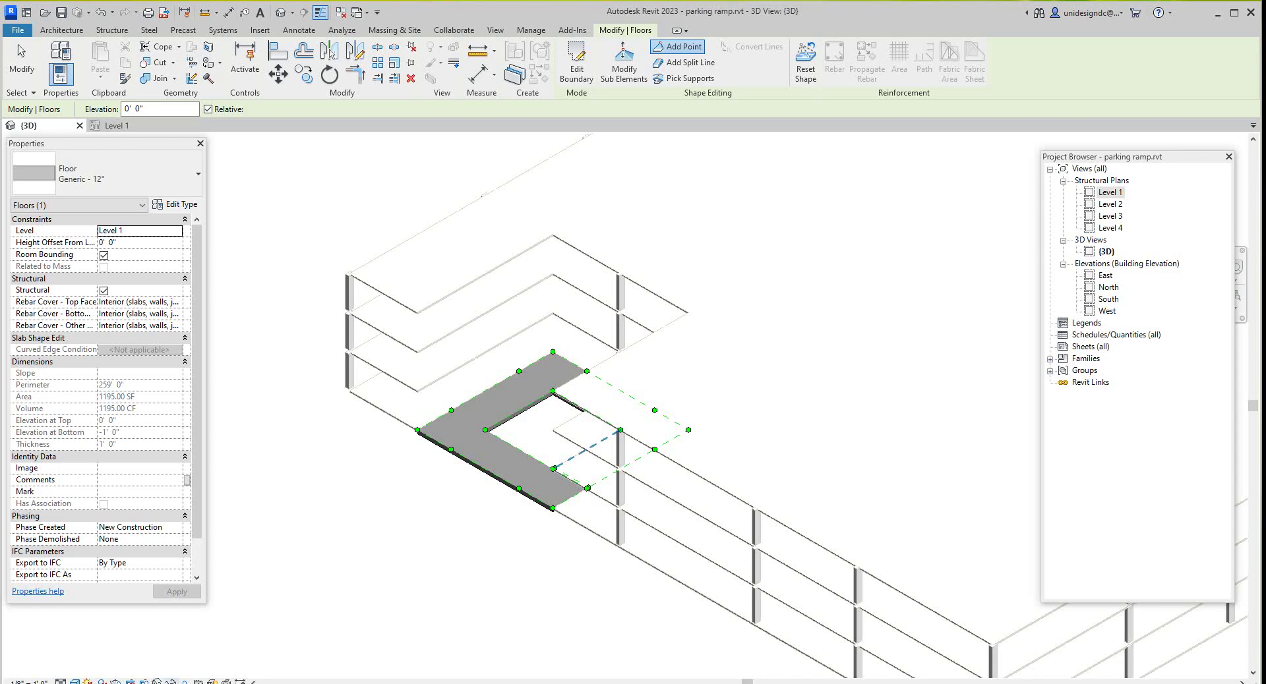
left_click(171, 682)
left_click(171, 681)
left_click(171, 681)
right_click(368, 253)
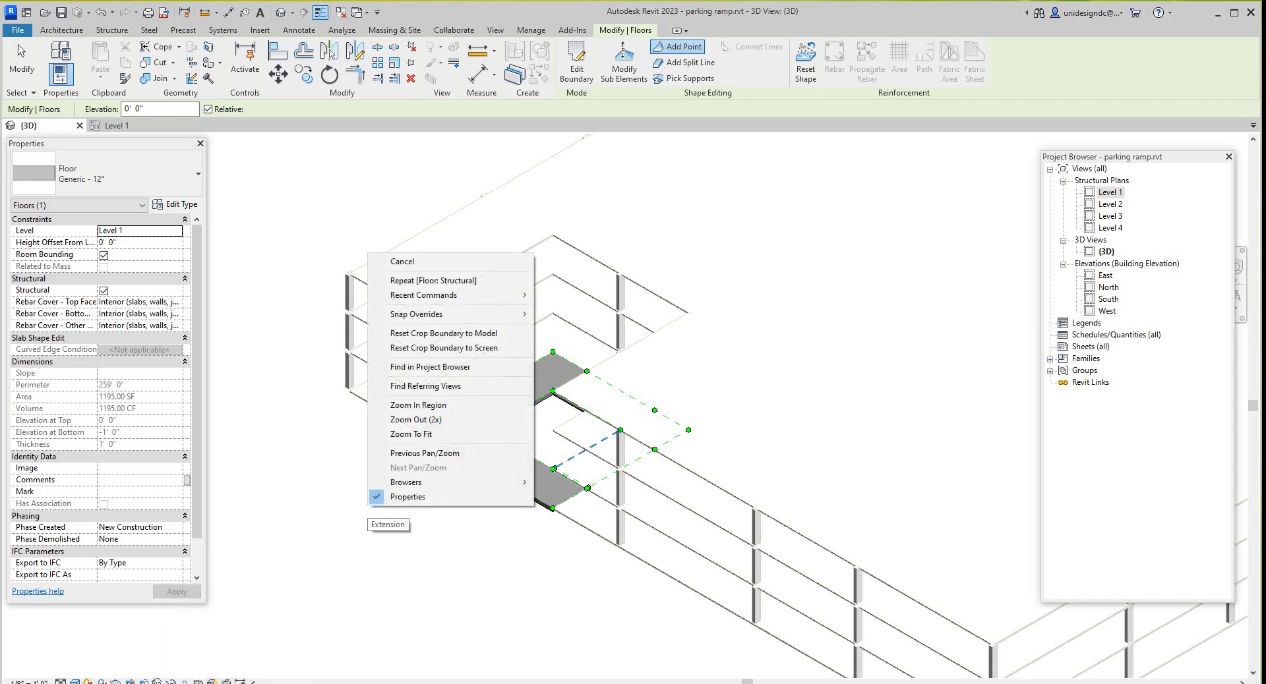
left_click(402, 261)
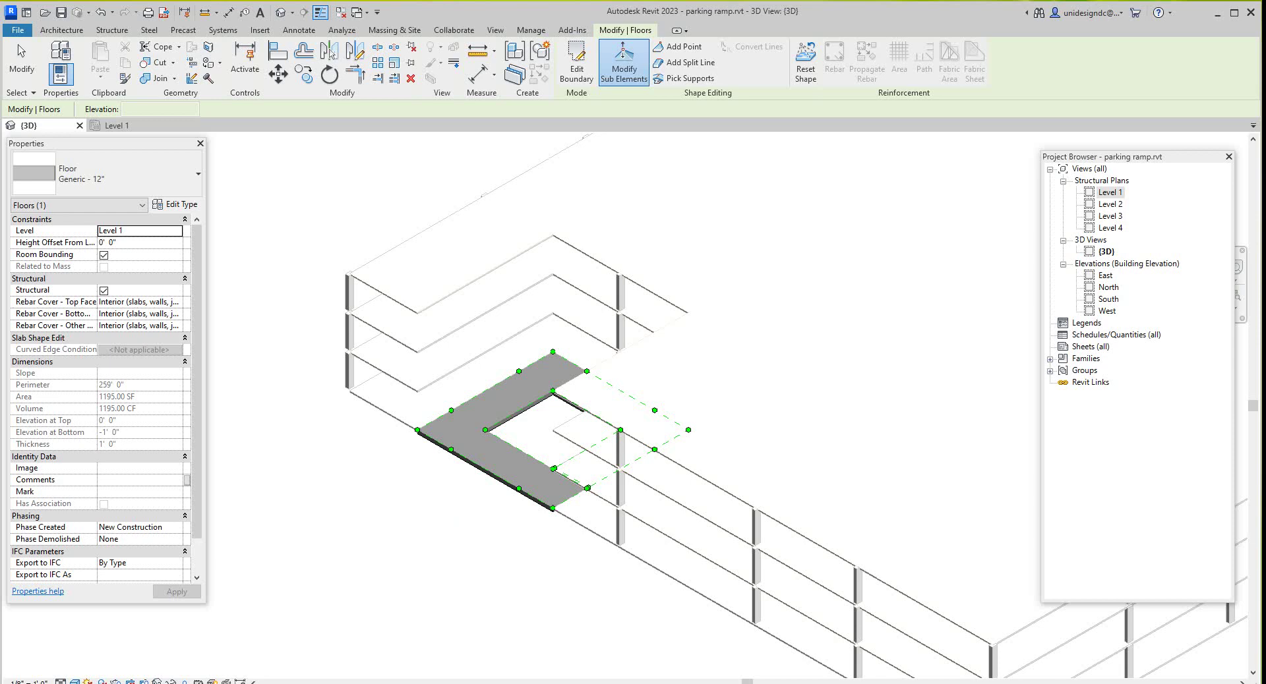
left_click(171, 682)
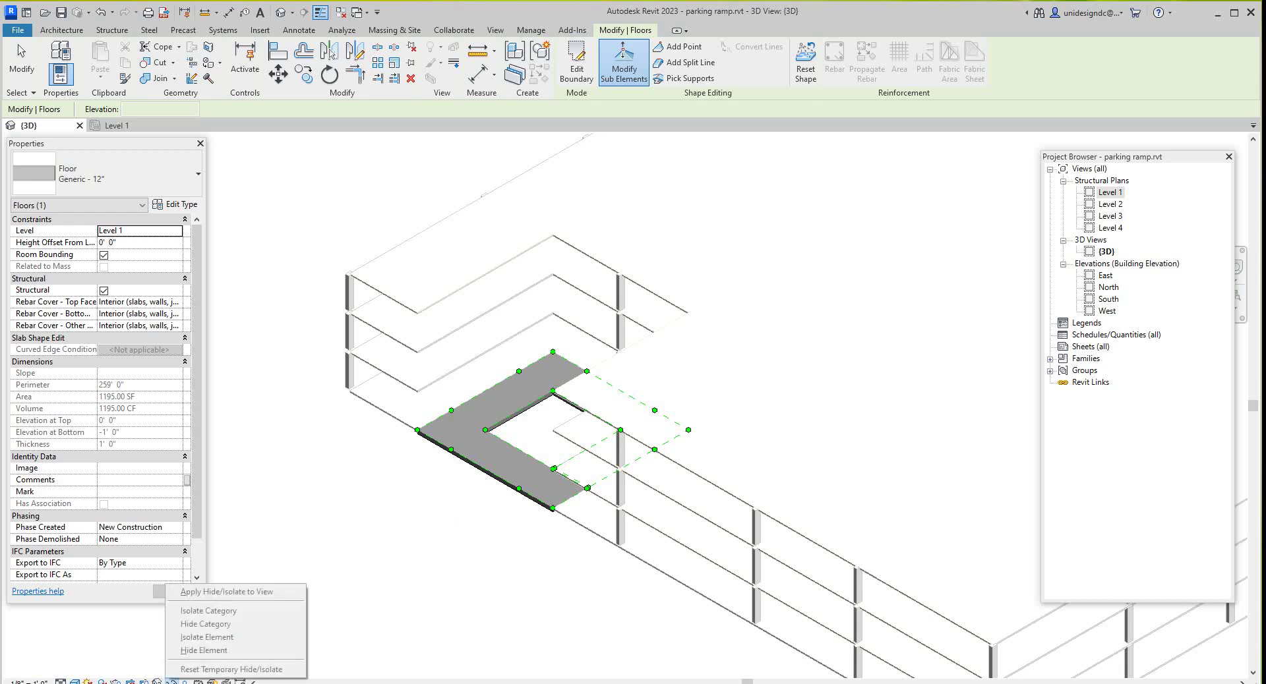
key("Escape")
scroll(339, 440, "down", 3)
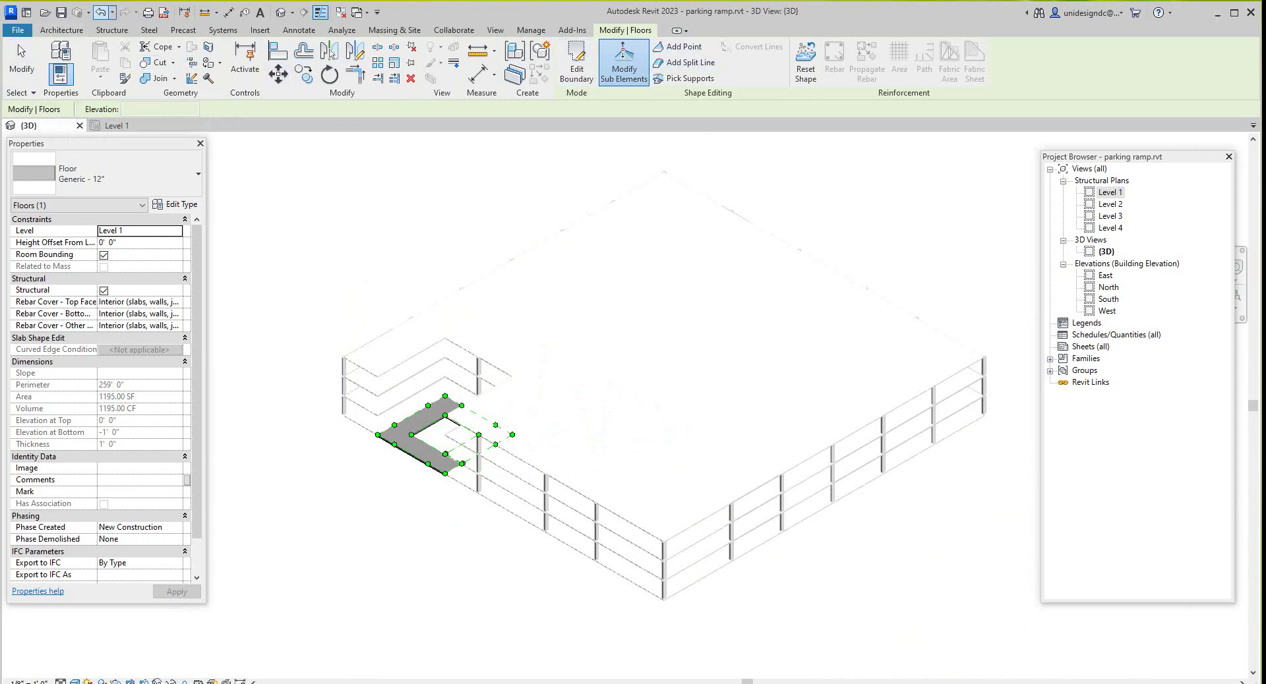
Leave shape editing of the ramp slab and clear its selection in the 3D view
left_click(62, 30)
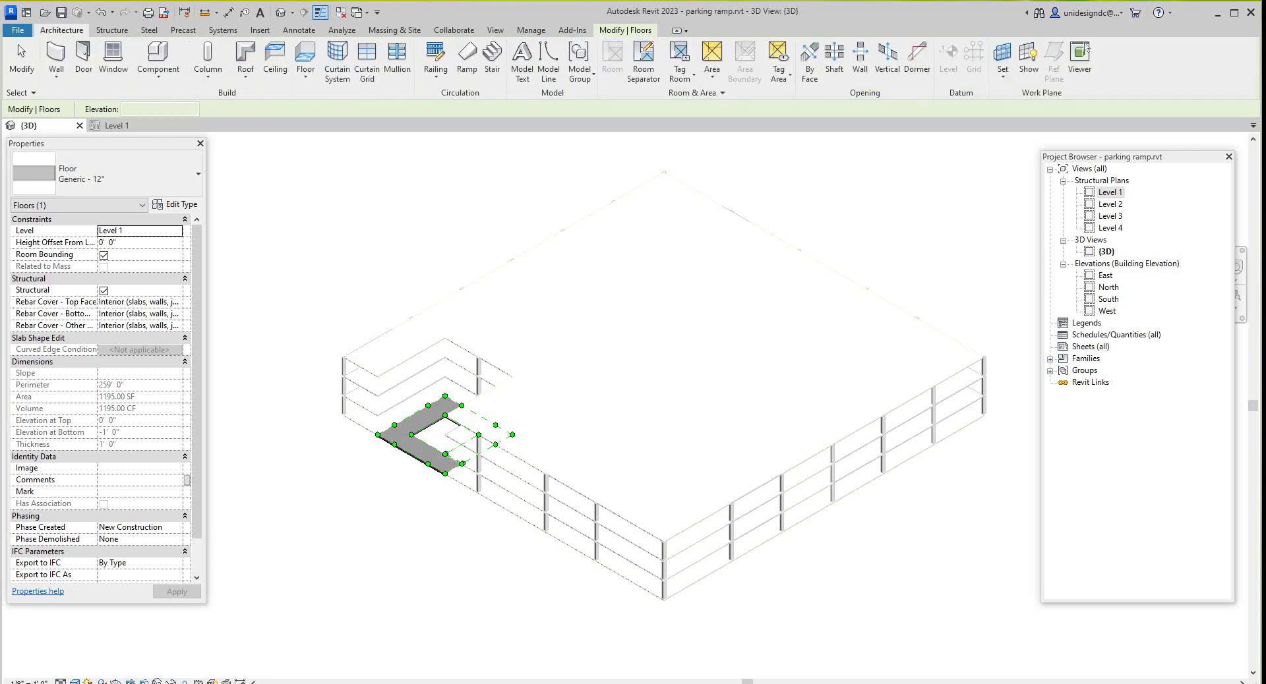
right_click(357, 237)
left_click(379, 245)
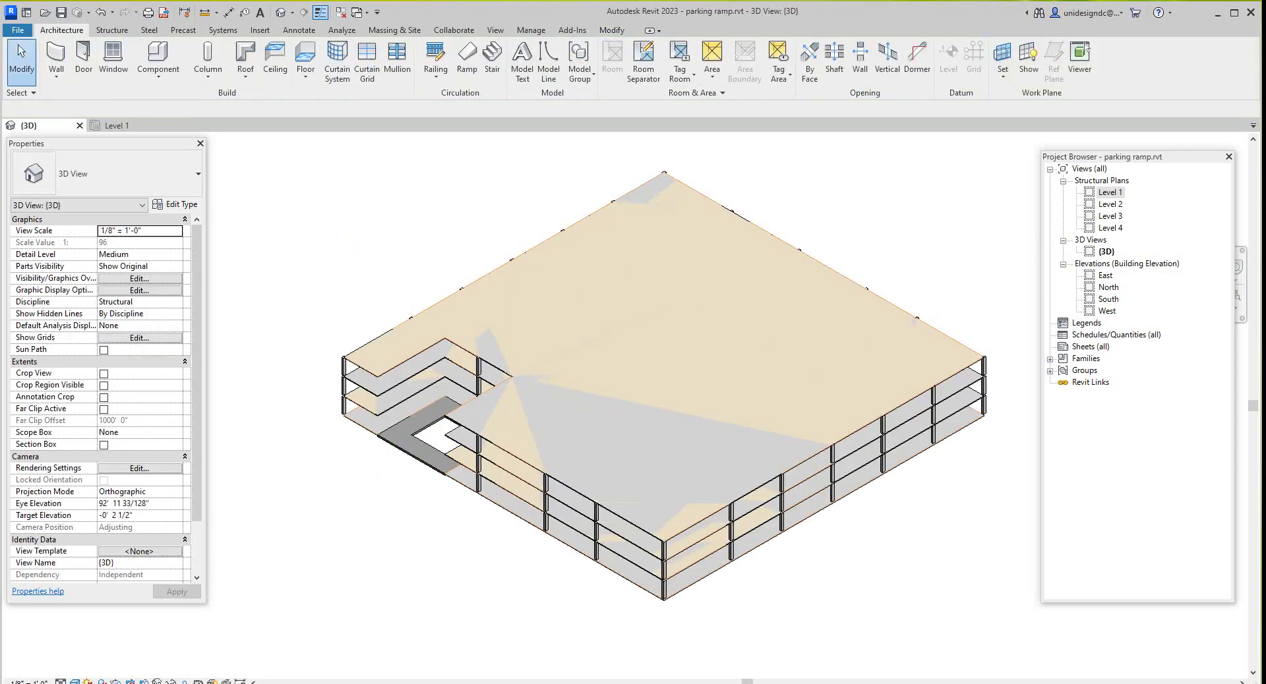
scroll(446, 480, "up", 3)
scroll(401, 505, "down", 4)
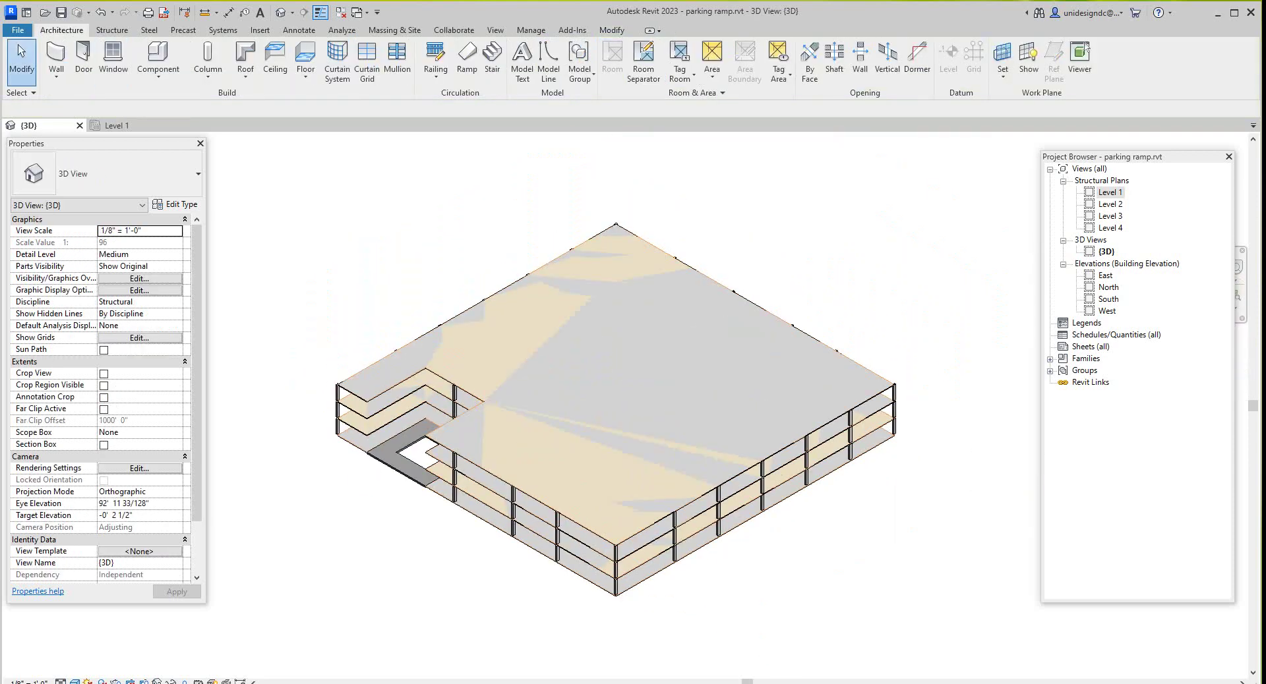
Temporarily isolate the ramp slab as a single element in the 3D view
left_click(403, 472)
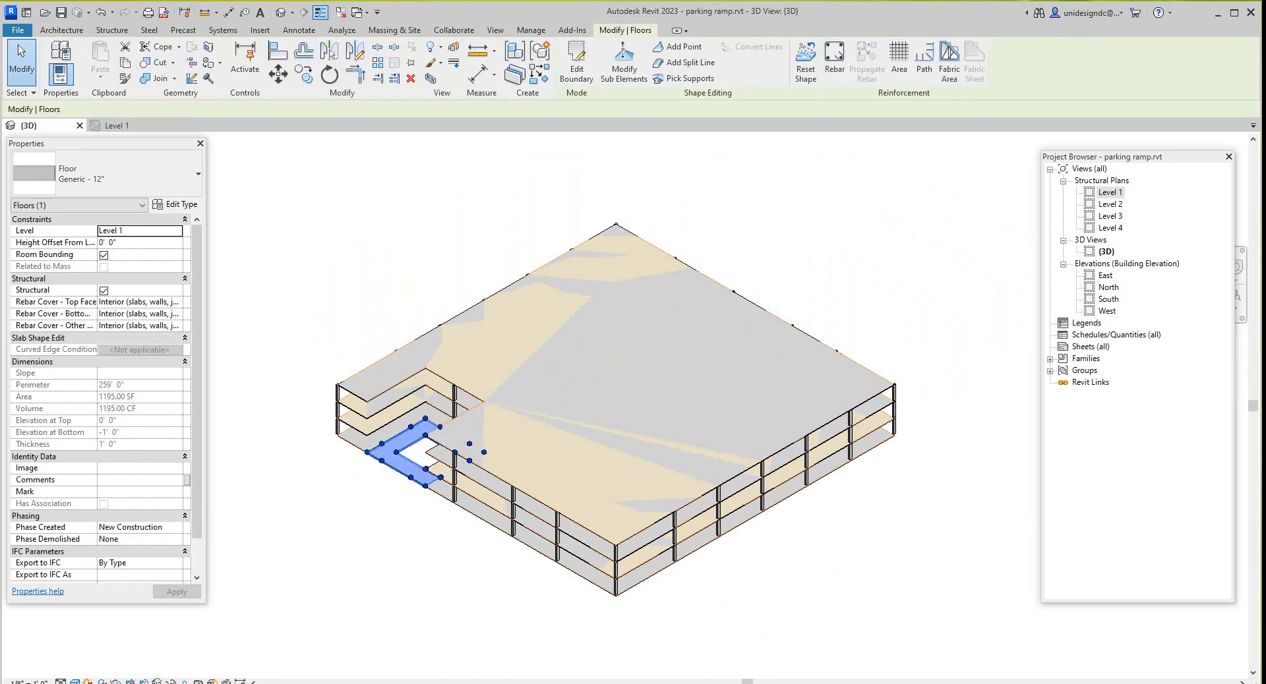
left_click(171, 682)
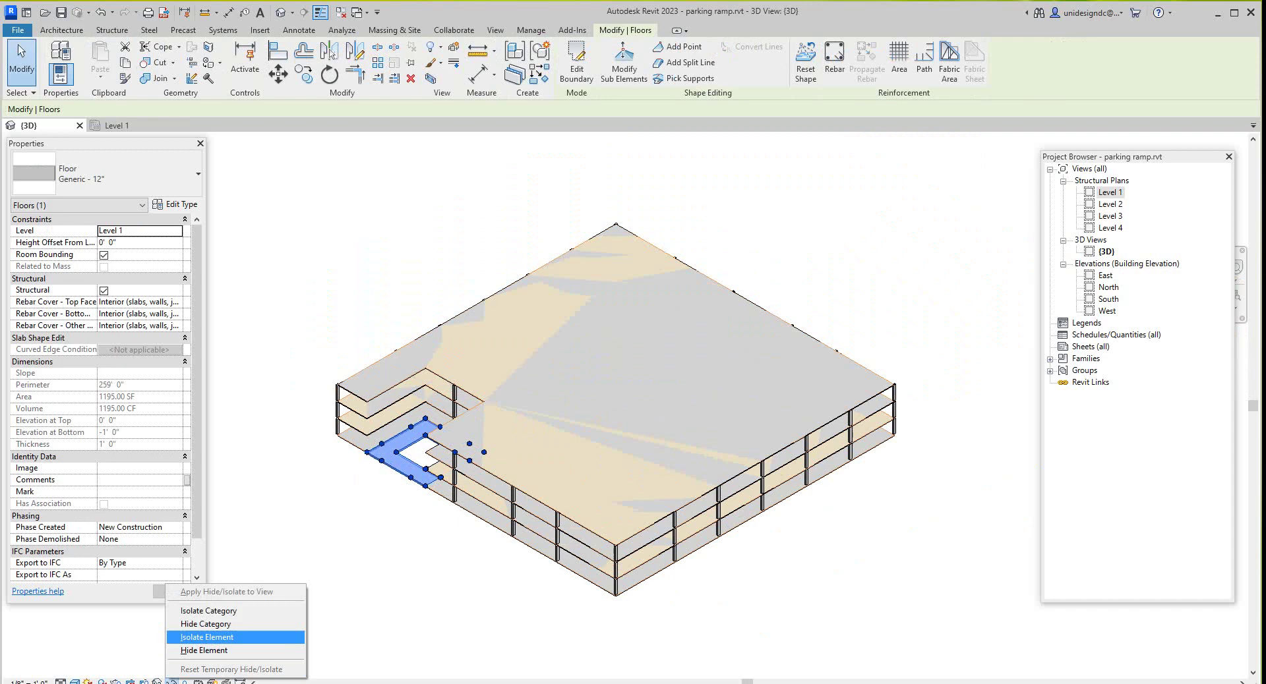
left_click(207, 637)
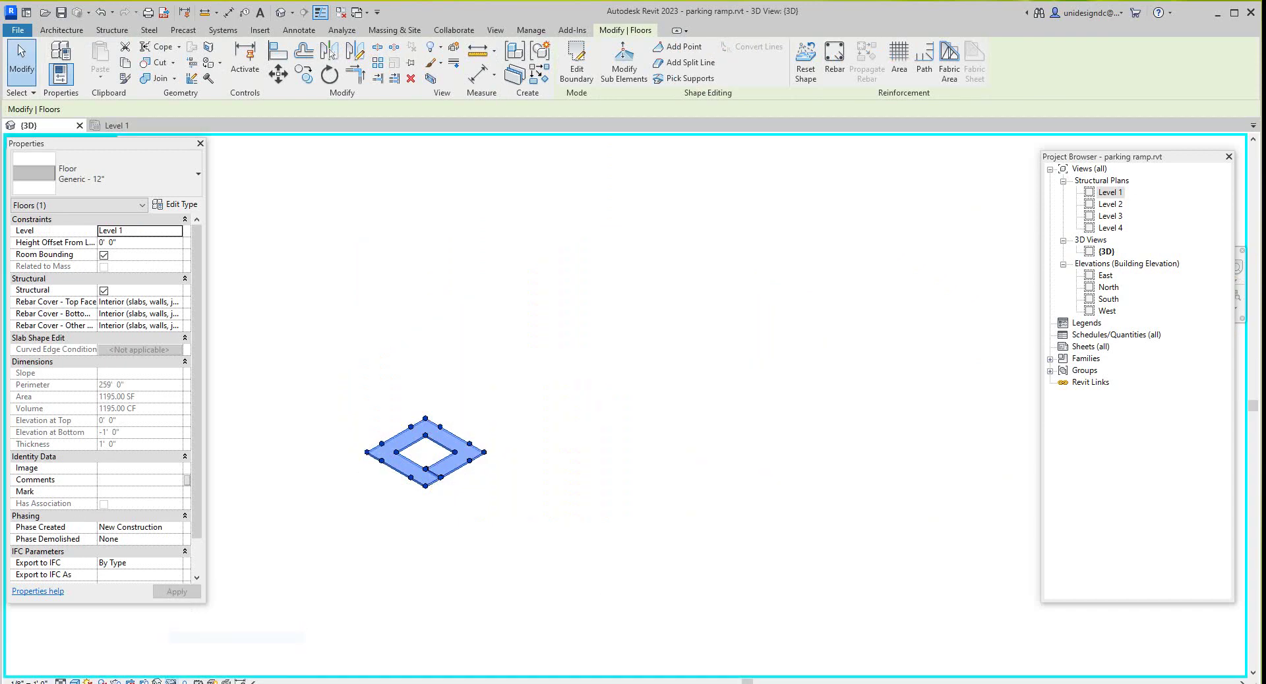
key("Escape")
scroll(377, 474, "up", 5)
scroll(413, 395, "up", 4)
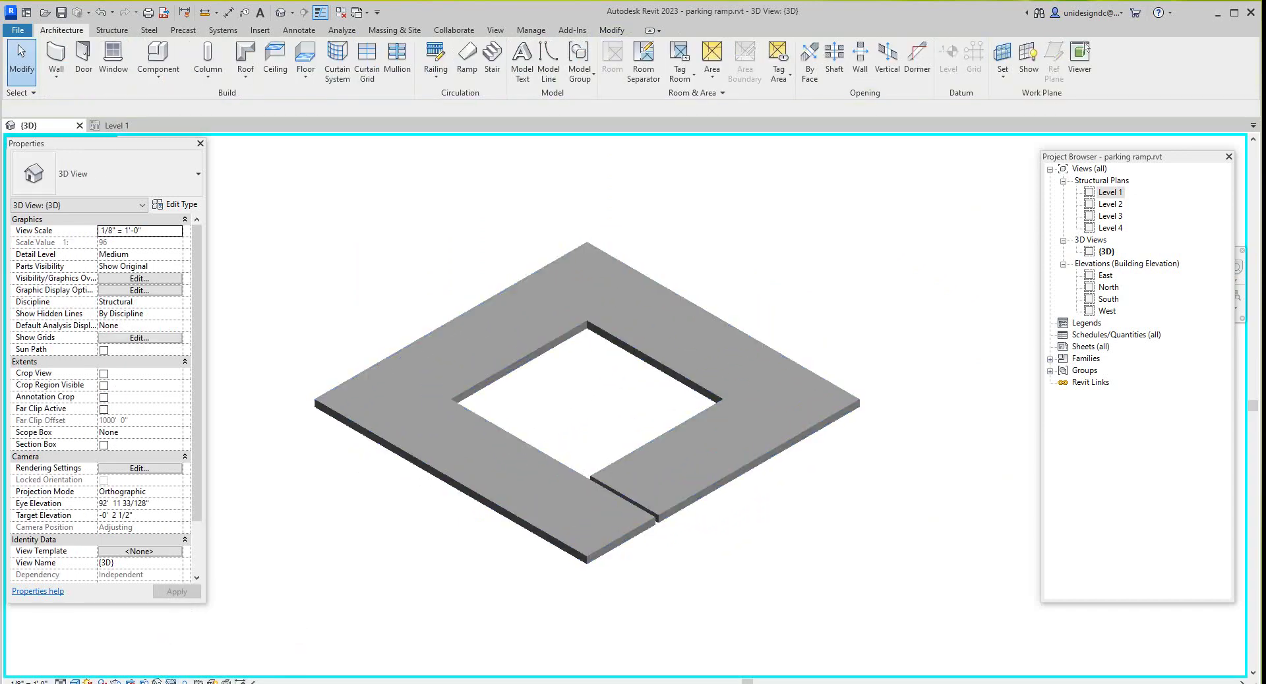
Select the isolated ramp slab and start modifying its sub-elements
scroll(412, 396, "down", 2)
scroll(610, 382, "up", 4)
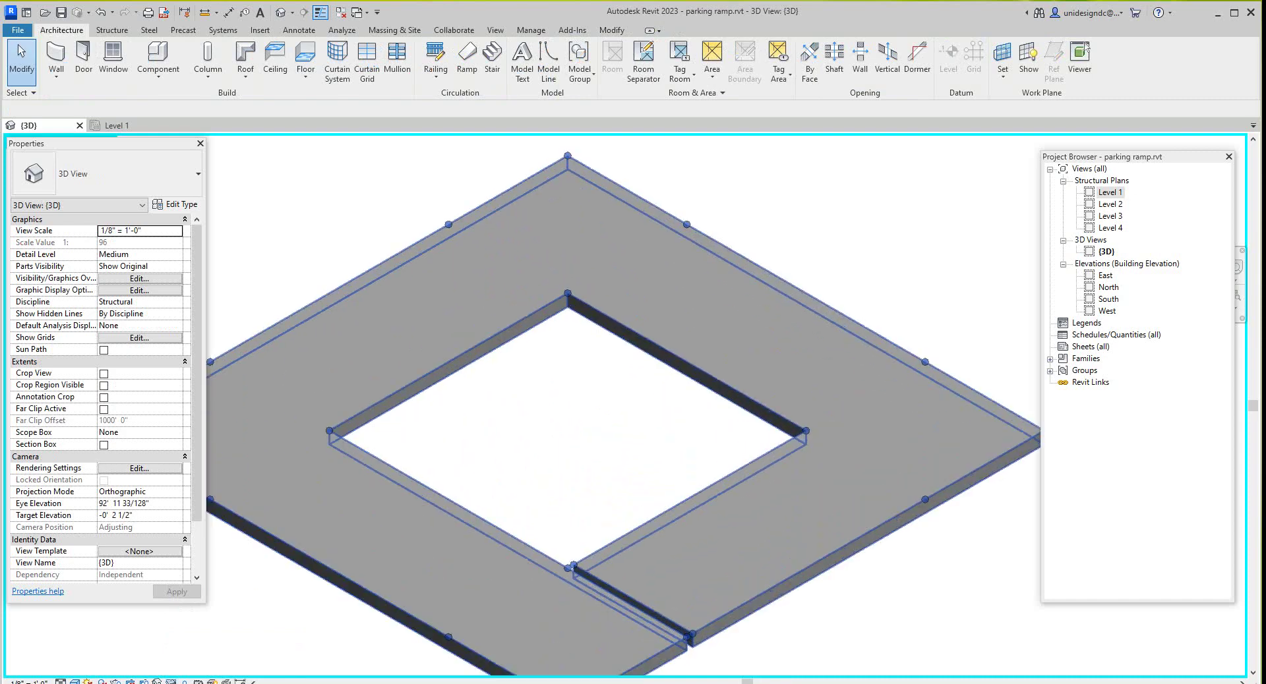
scroll(600, 406, "down", 2)
scroll(633, 402, "up", 3)
scroll(616, 330, "down", 3)
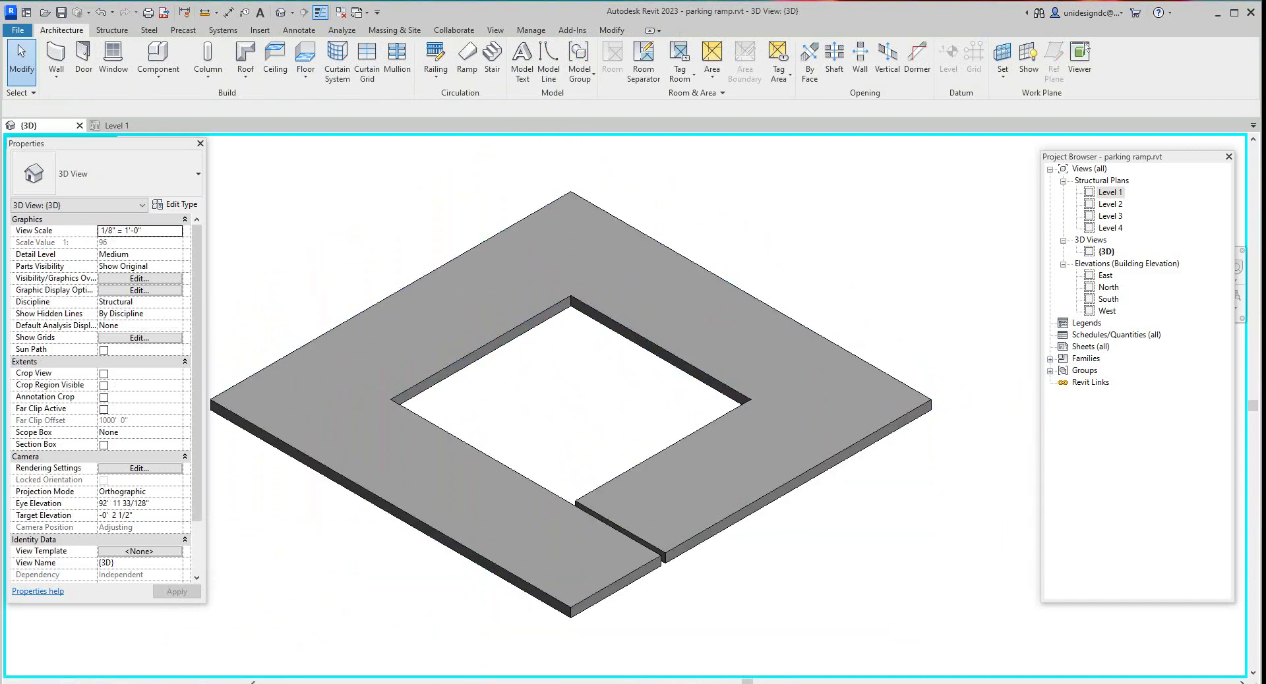
scroll(742, 514, "up", 1)
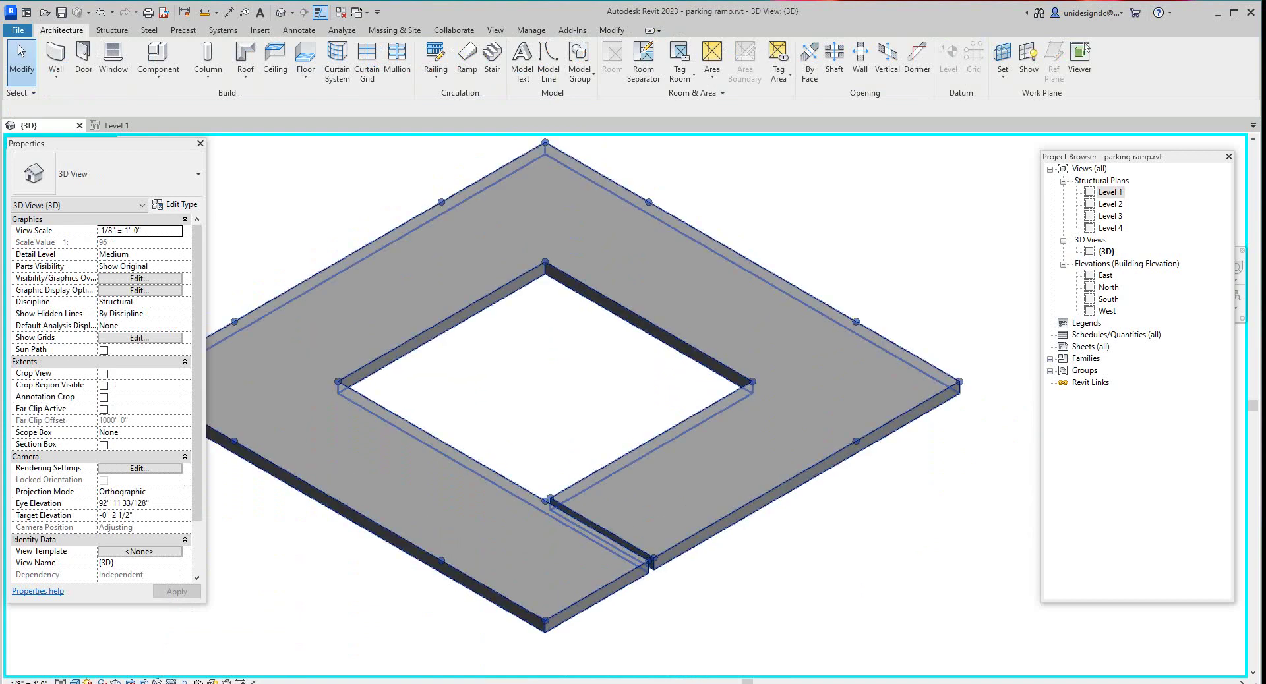
left_click(854, 446)
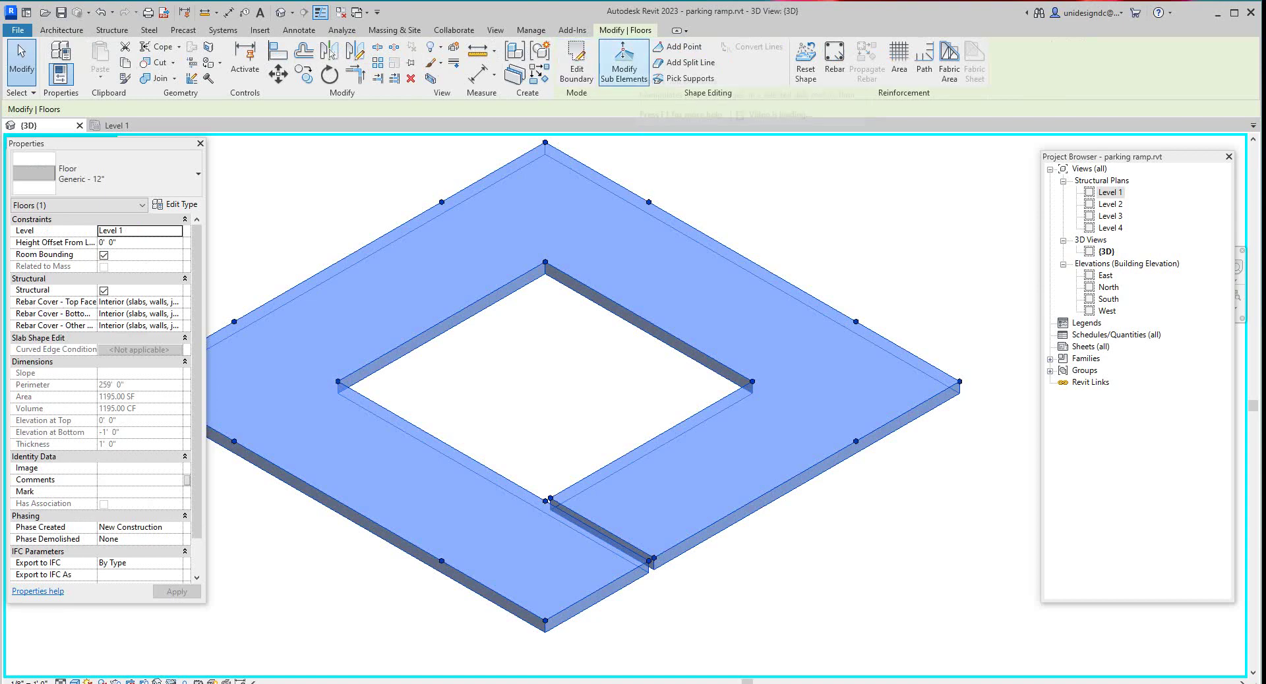
left_click(624, 62)
scroll(847, 336, "up", 1)
scroll(847, 324, "down", 2)
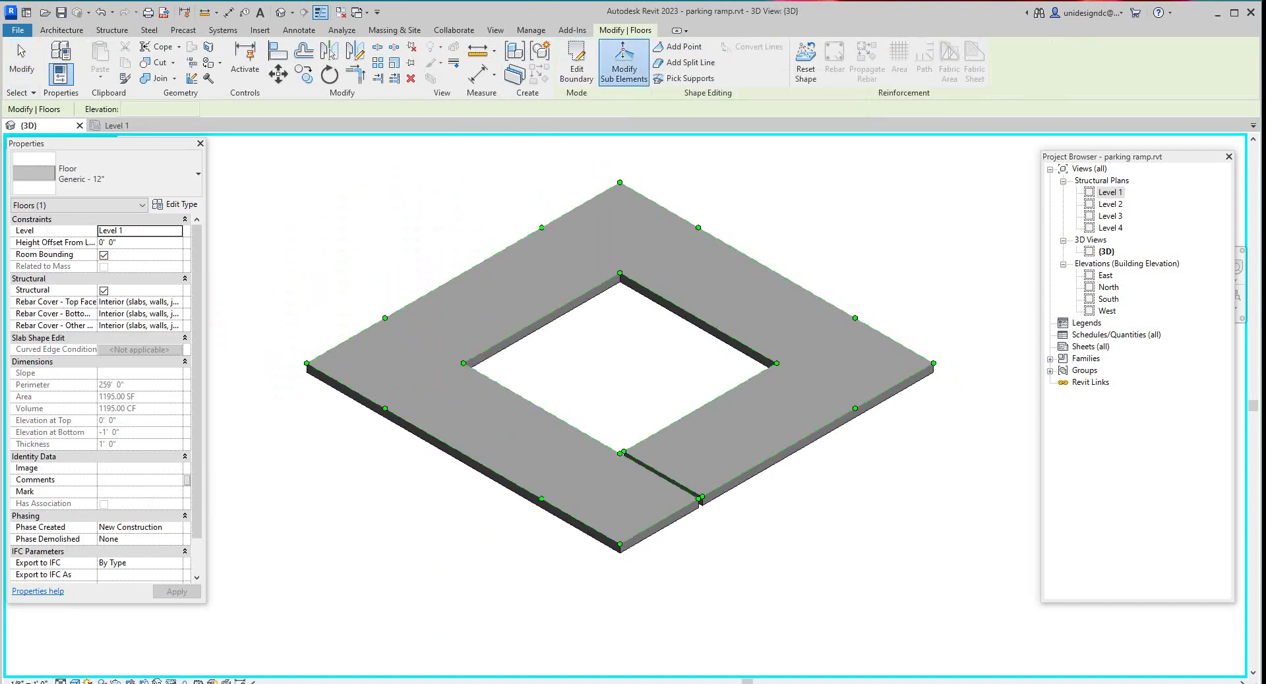
Set the elevation of the shape point on the ramp's front-right outer edge nearest the right corner to 2'
scroll(858, 310, "up", 2)
scroll(885, 286, "down", 2)
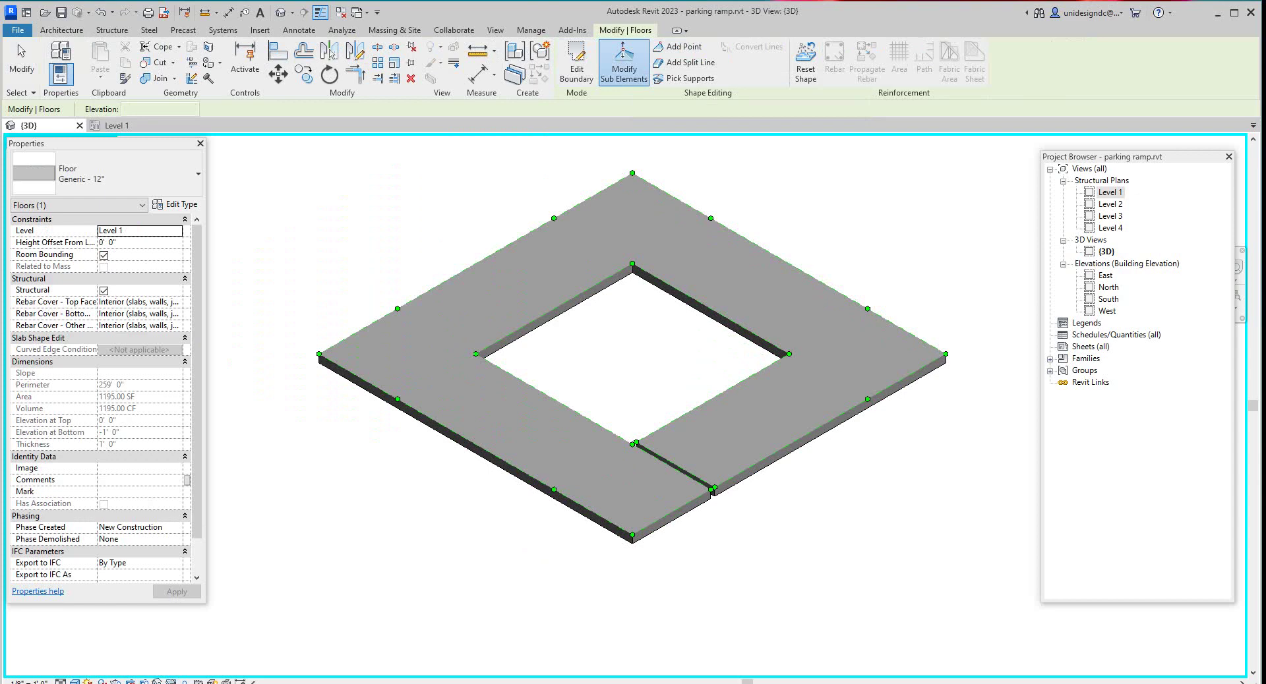
scroll(876, 401, "up", 2)
left_click(864, 399)
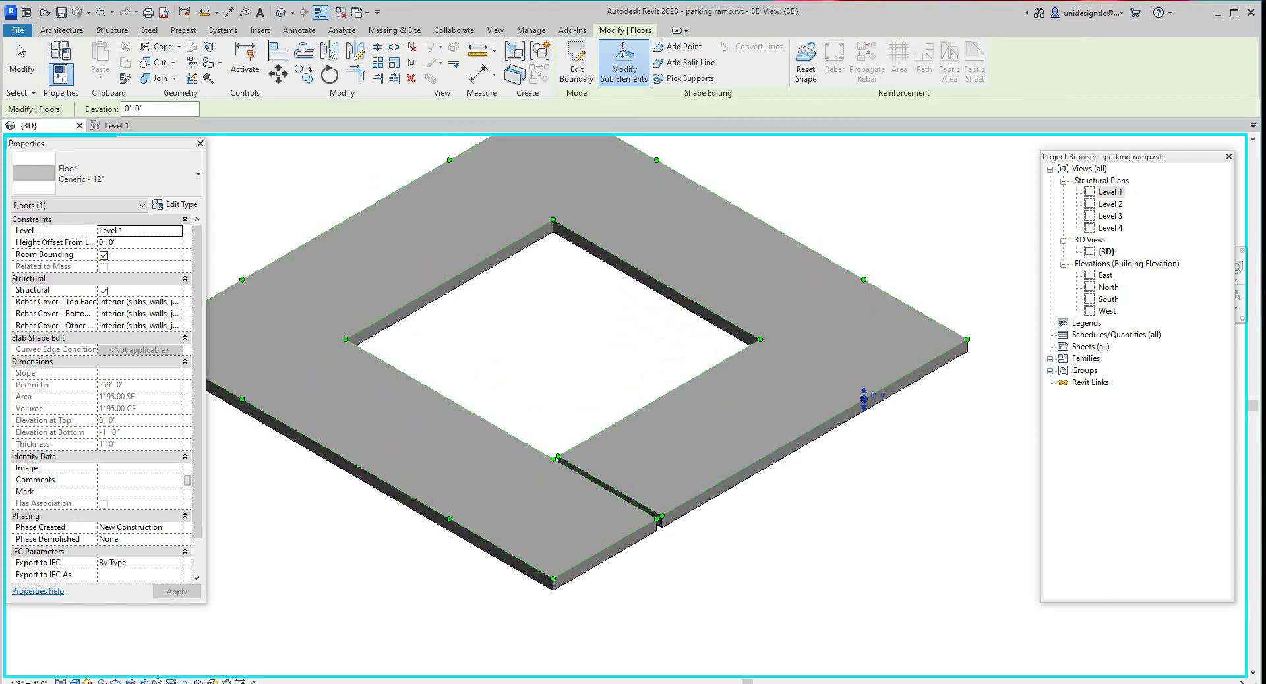
left_click(877, 396)
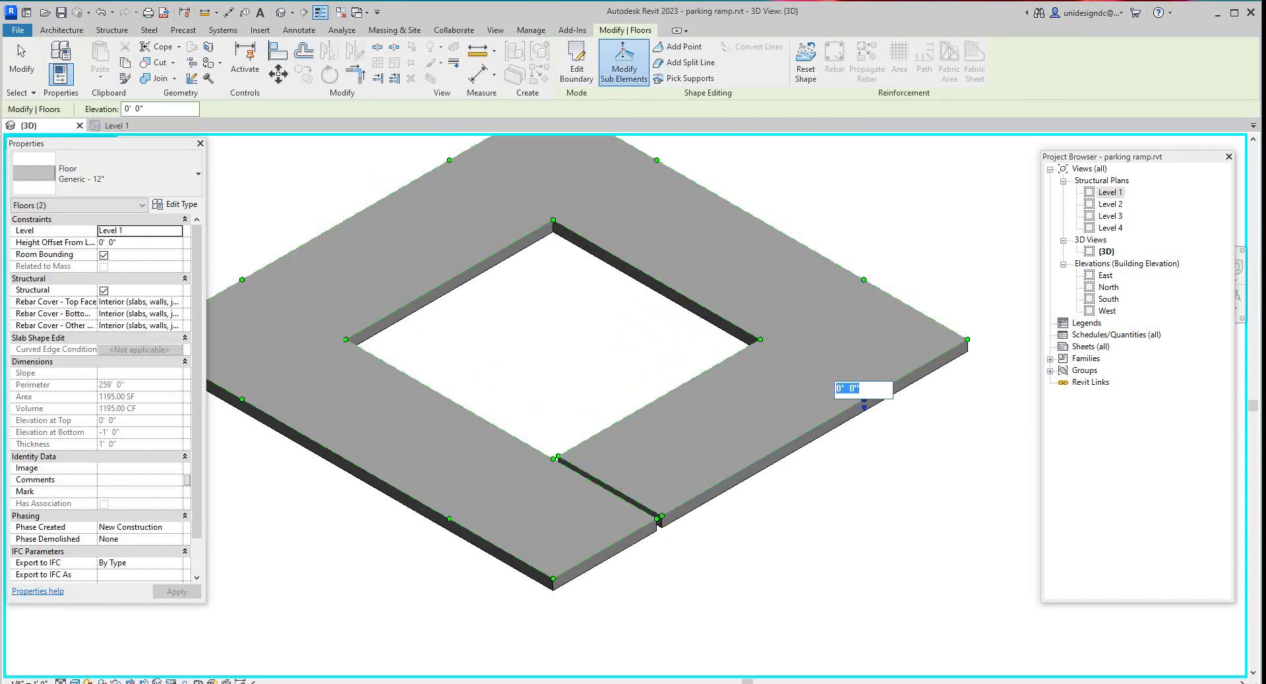
type("2")
key("Return")
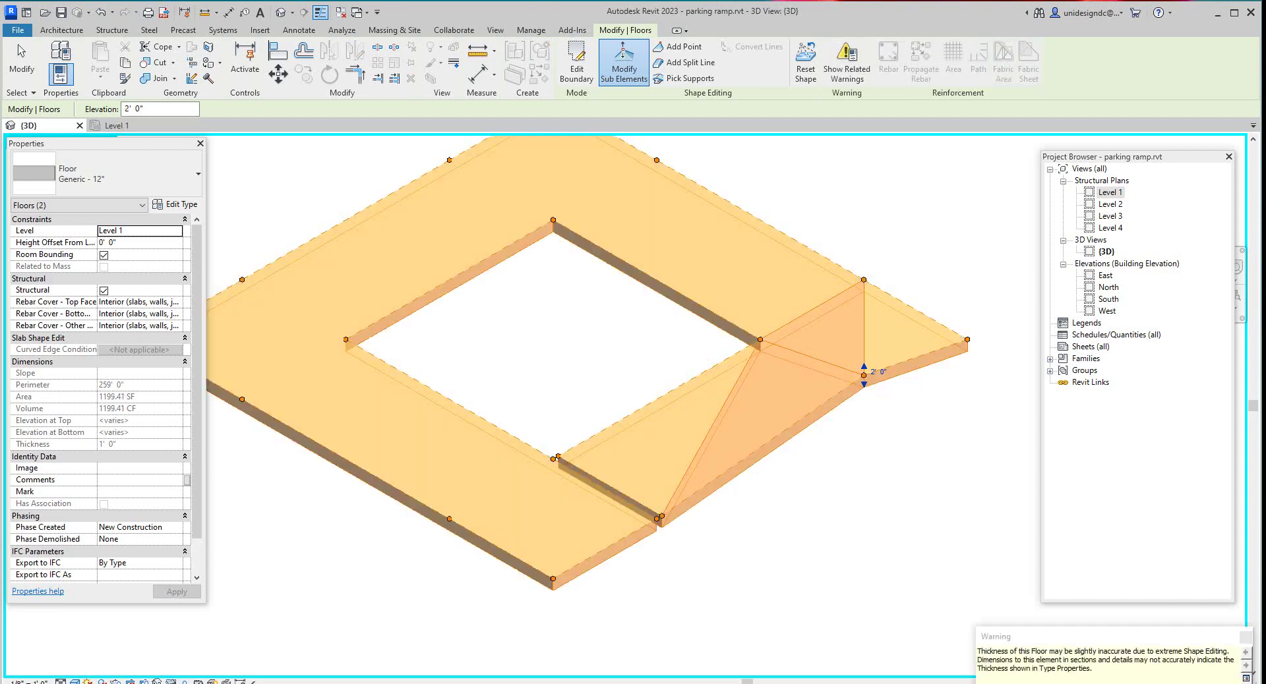
Set the elevation of the shape point at the right corner of the ramp's inner opening to 2'
left_click(760, 339)
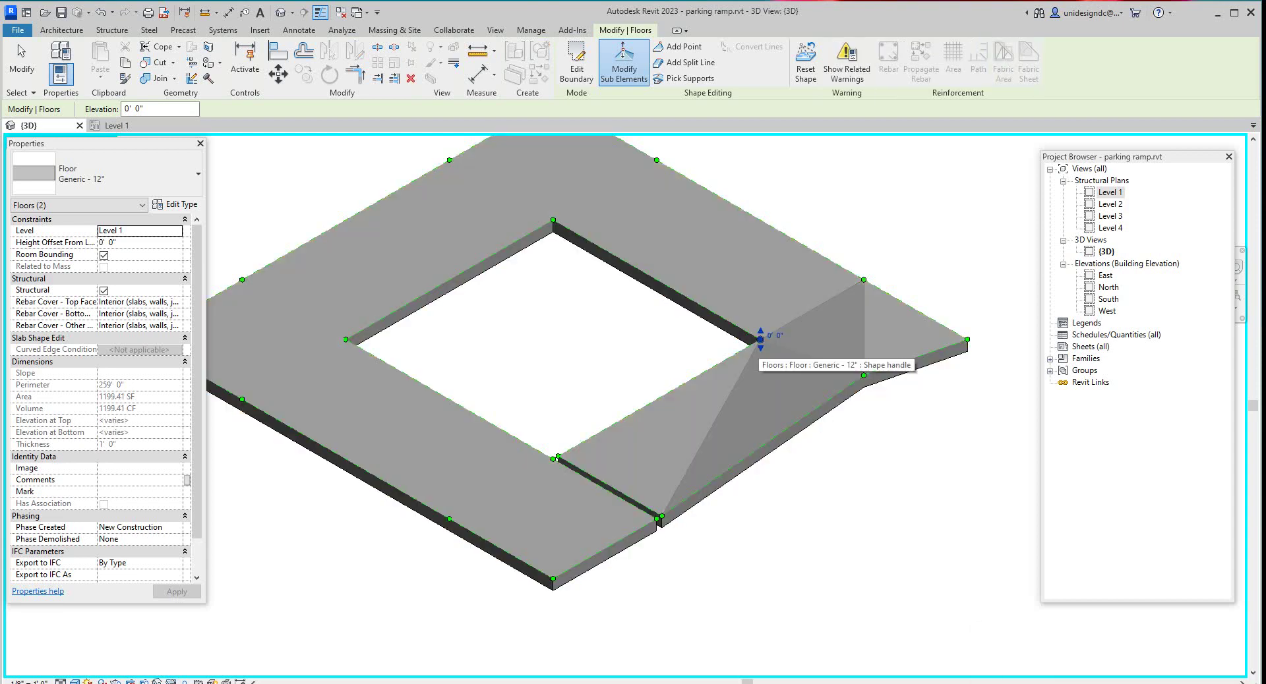
left_click(775, 336)
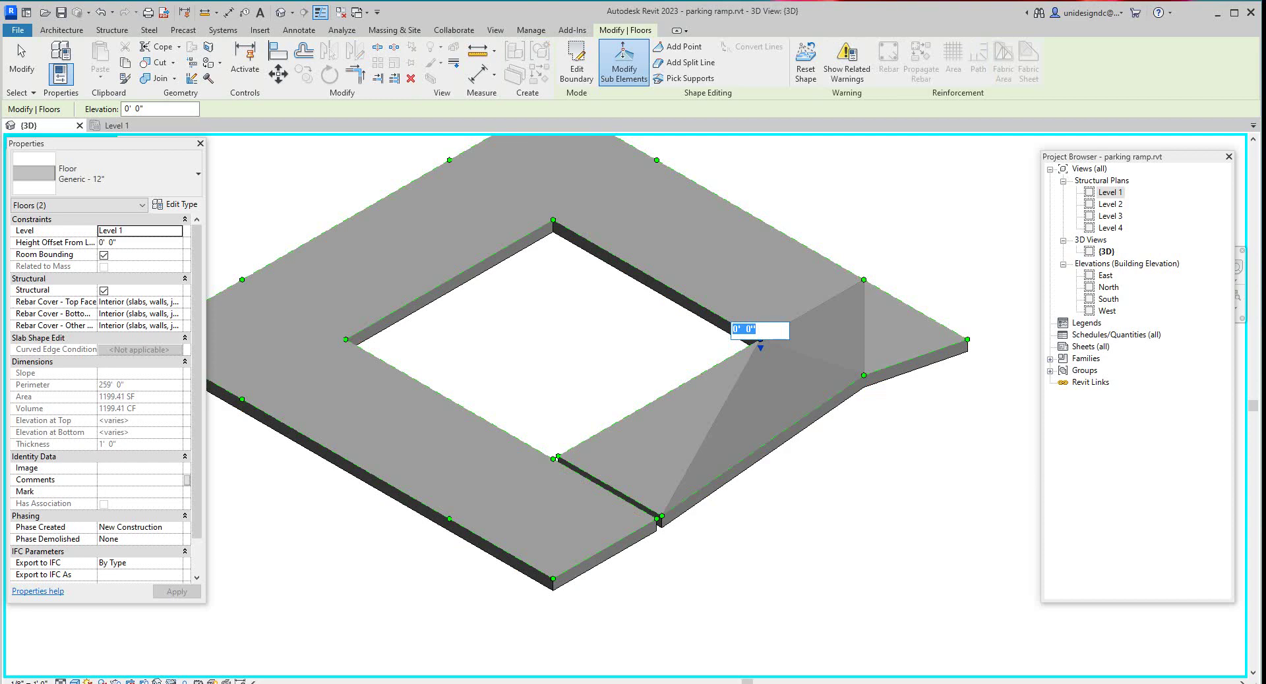
type("2")
key("Return")
scroll(923, 431, "down", 2)
scroll(918, 374, "up", 2)
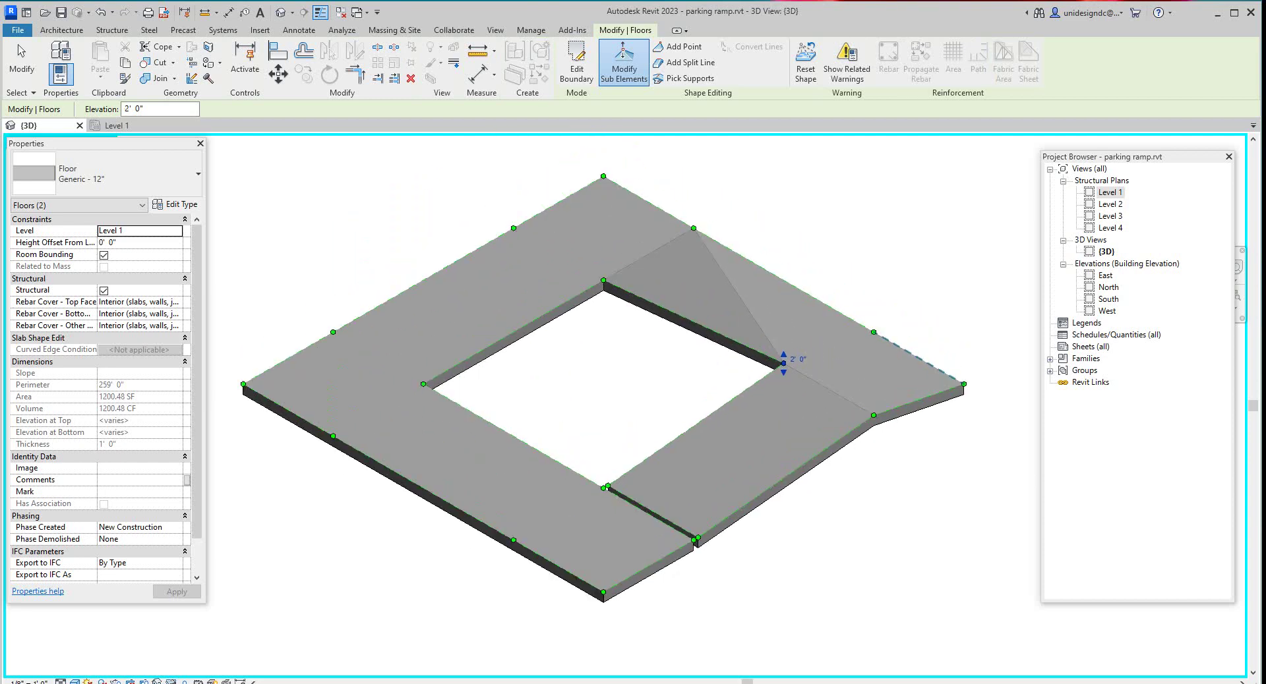
Raise the shape point on the back-right outer edge nearest the right corner to an elevation of 2'
left_click(869, 329)
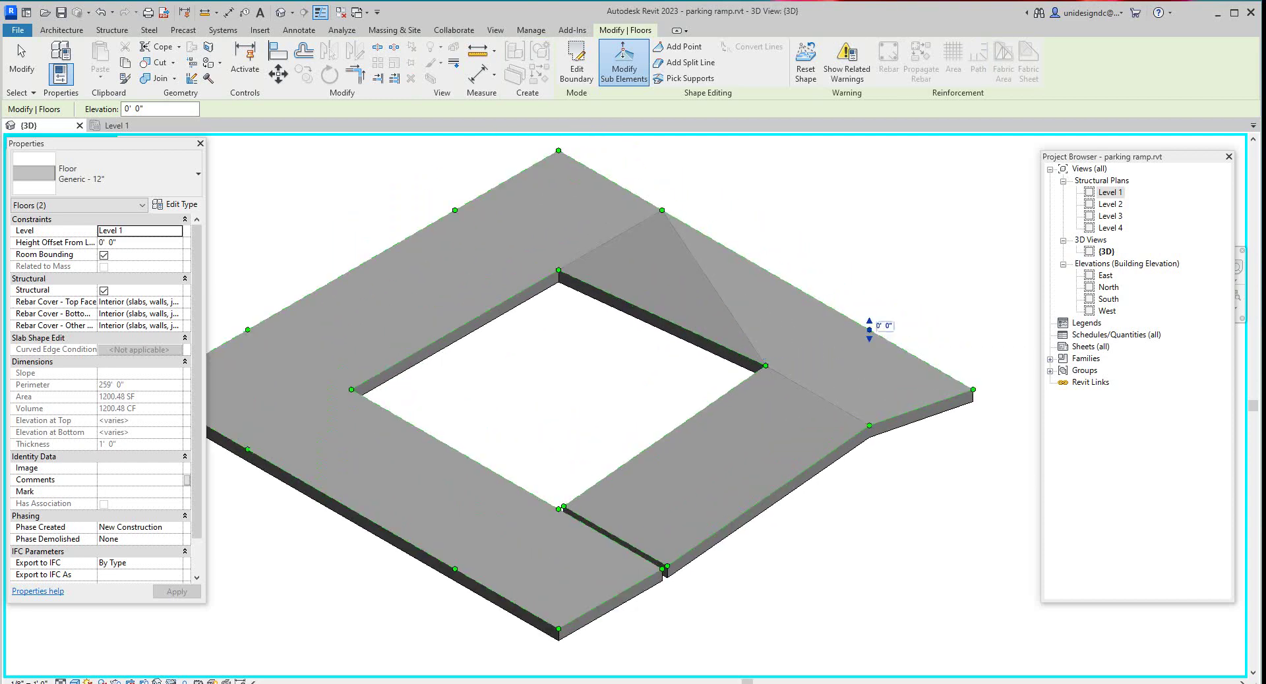
left_click(884, 326)
type("2")
key("Return")
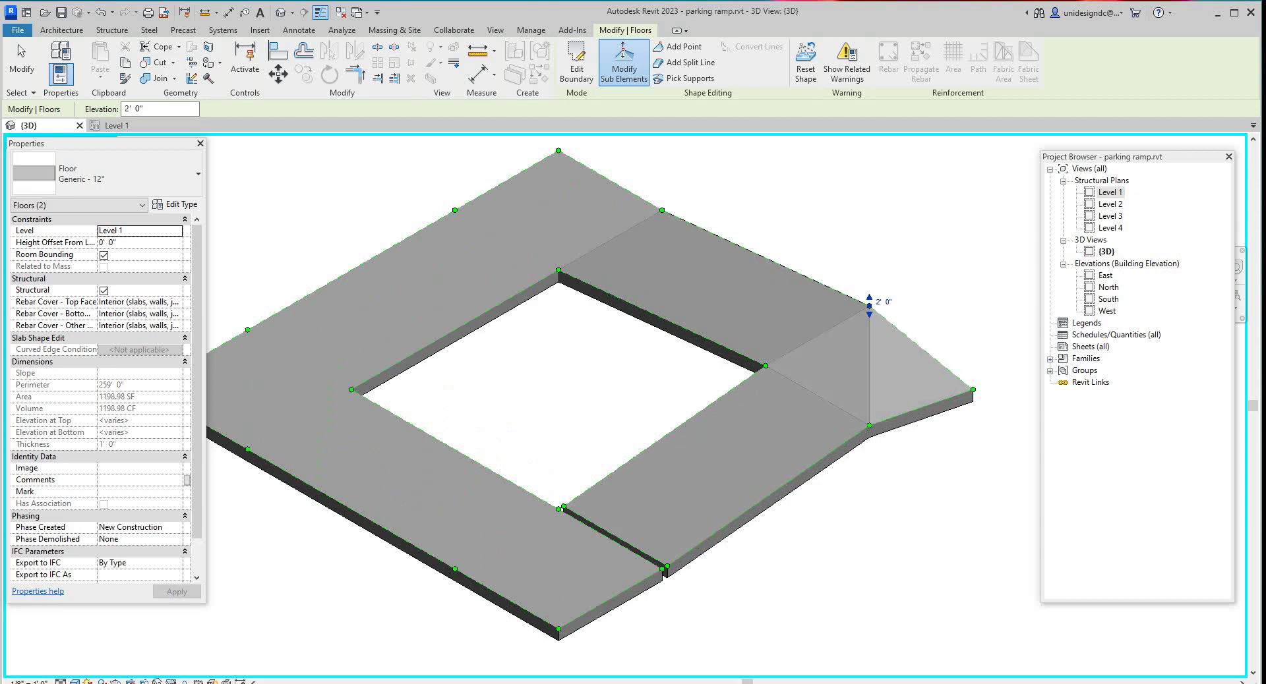
Set the ramp's outer right corner point to an elevation of 2' and clear the point selection
left_click(974, 390)
left_click(987, 386)
type("2")
key("Return")
key("Escape")
scroll(954, 315, "down", 2)
scroll(871, 263, "up", 2)
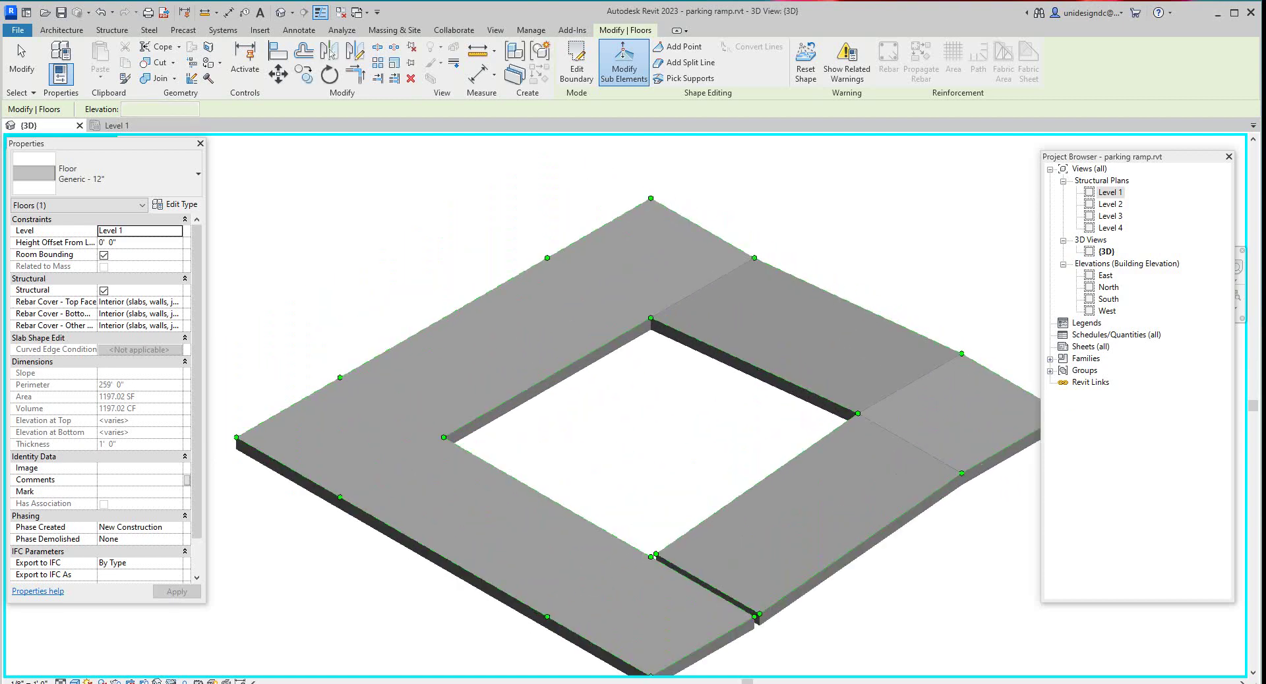
Set the elevation of the shape point on the back-right outer edge nearest the back corner to 5'
scroll(772, 234, "down", 1)
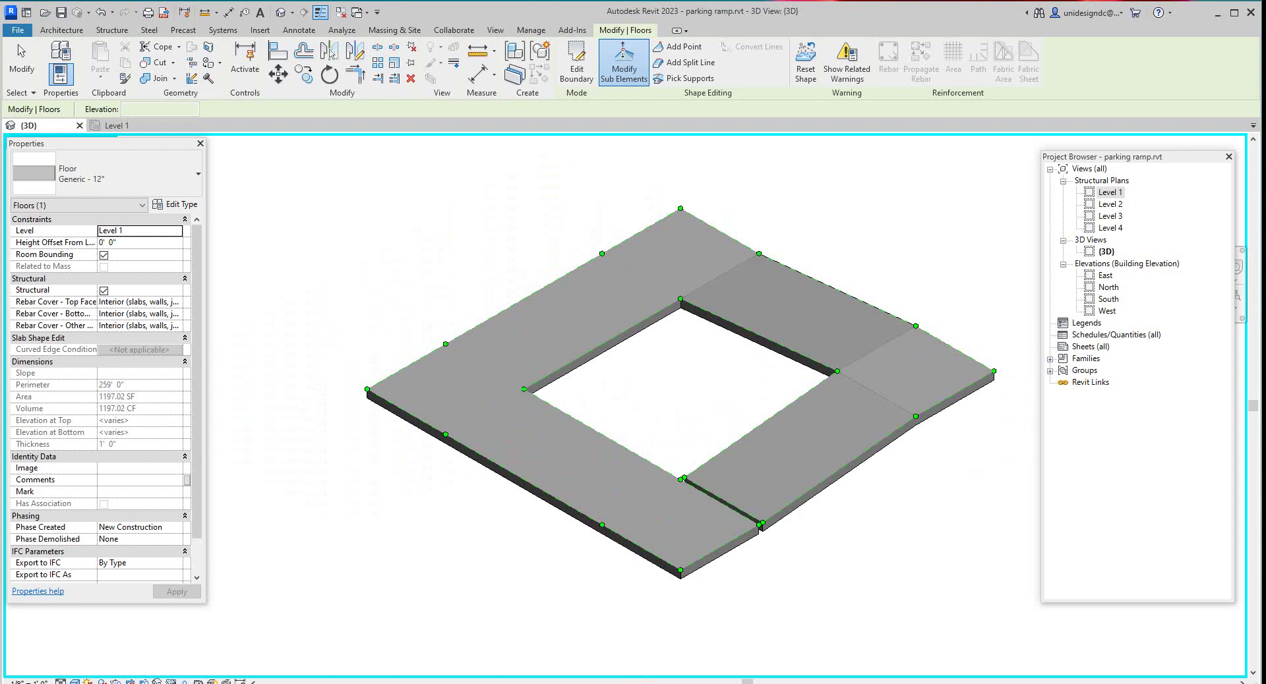
scroll(876, 262, "down", 2)
scroll(765, 241, "up", 4)
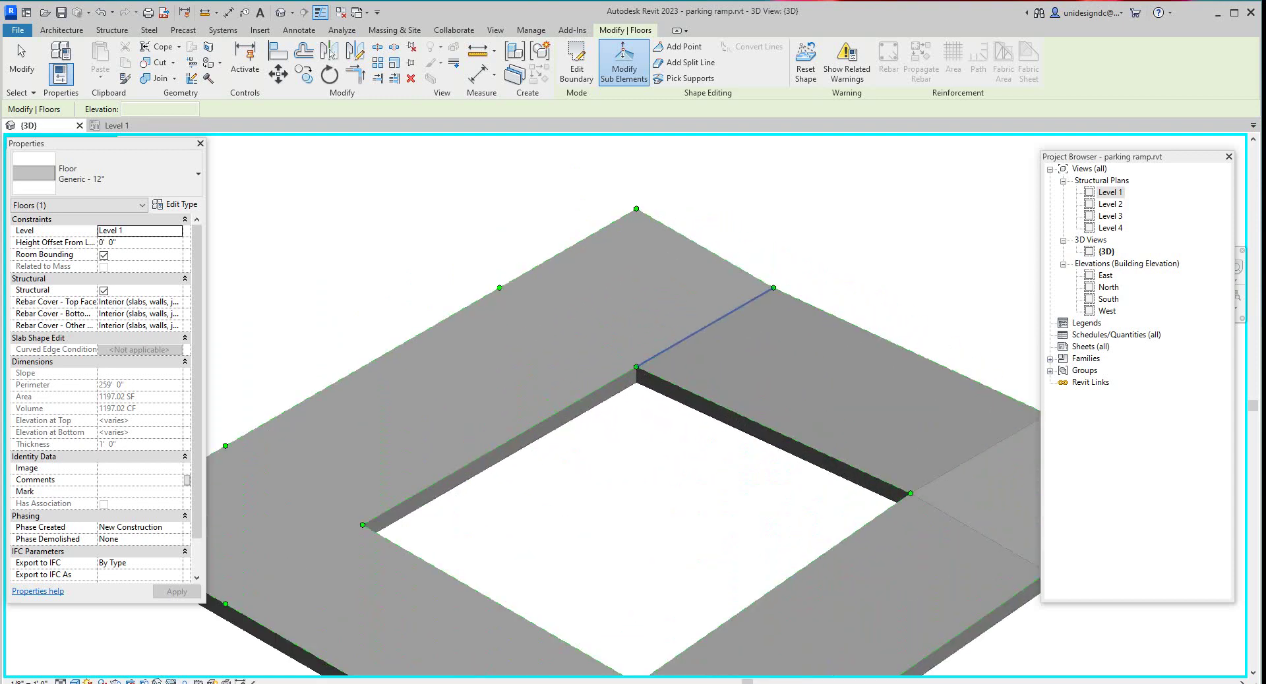
left_click(778, 284)
left_click_drag(778, 275, 777, 269)
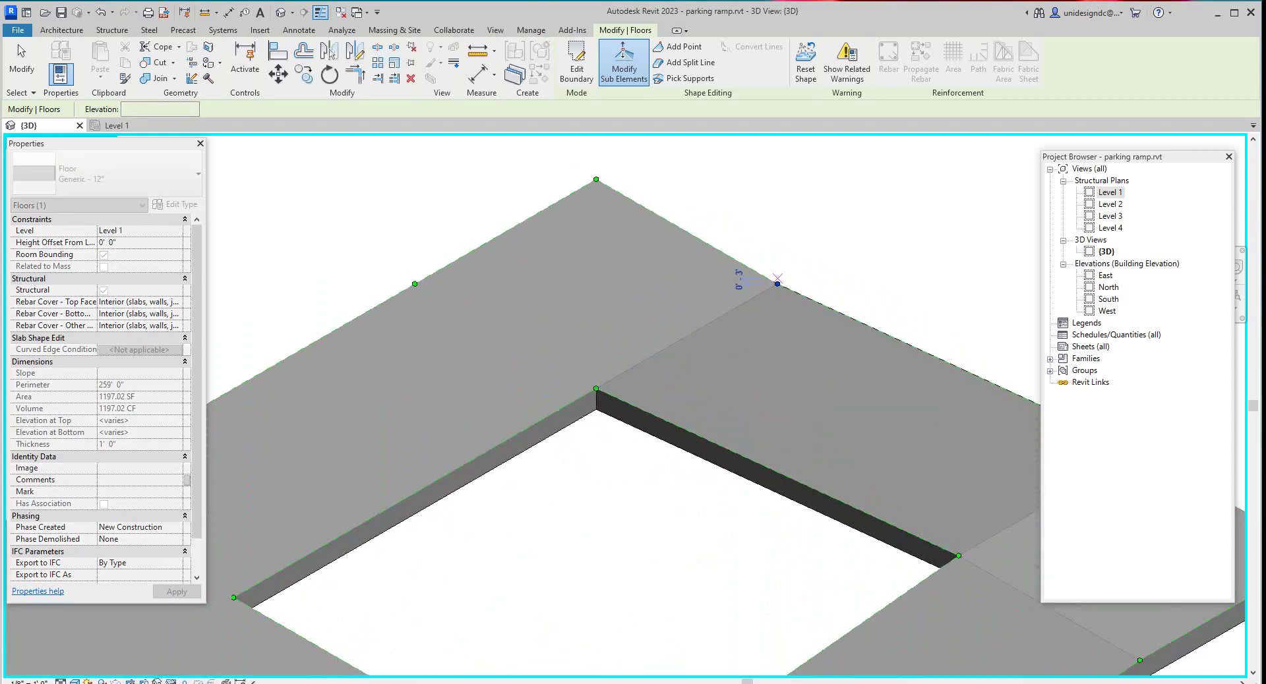
left_click(792, 275)
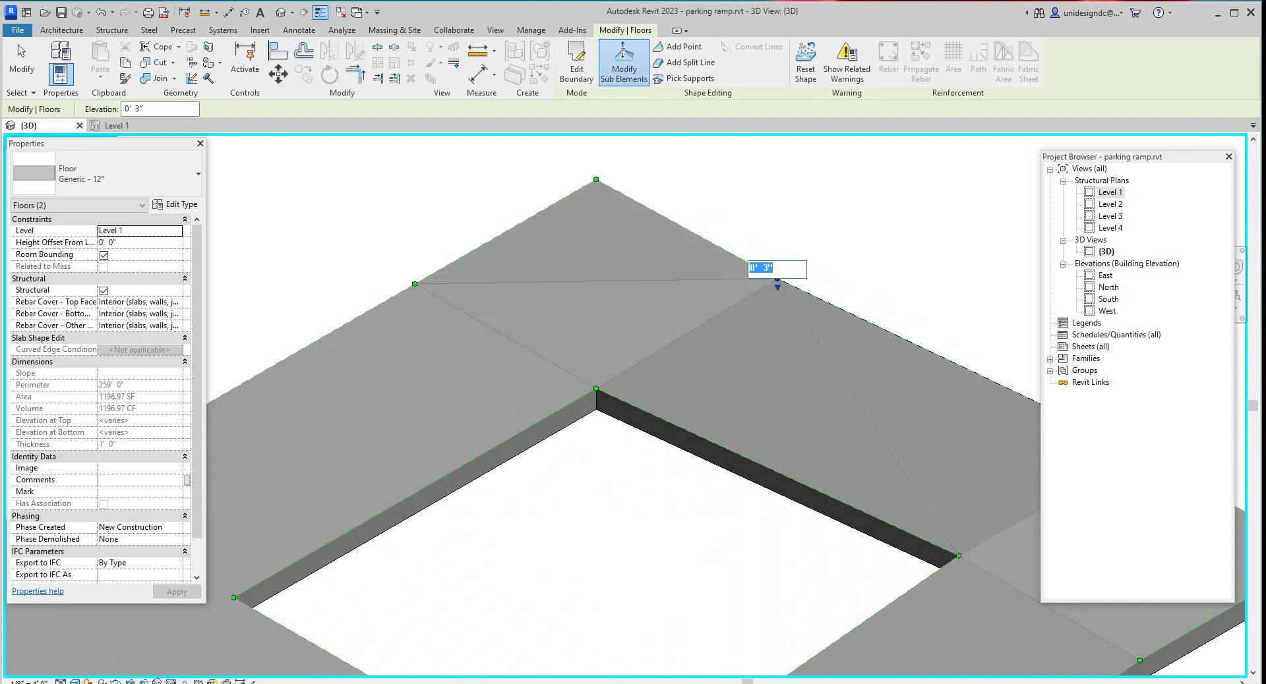
type("5")
key("Return")
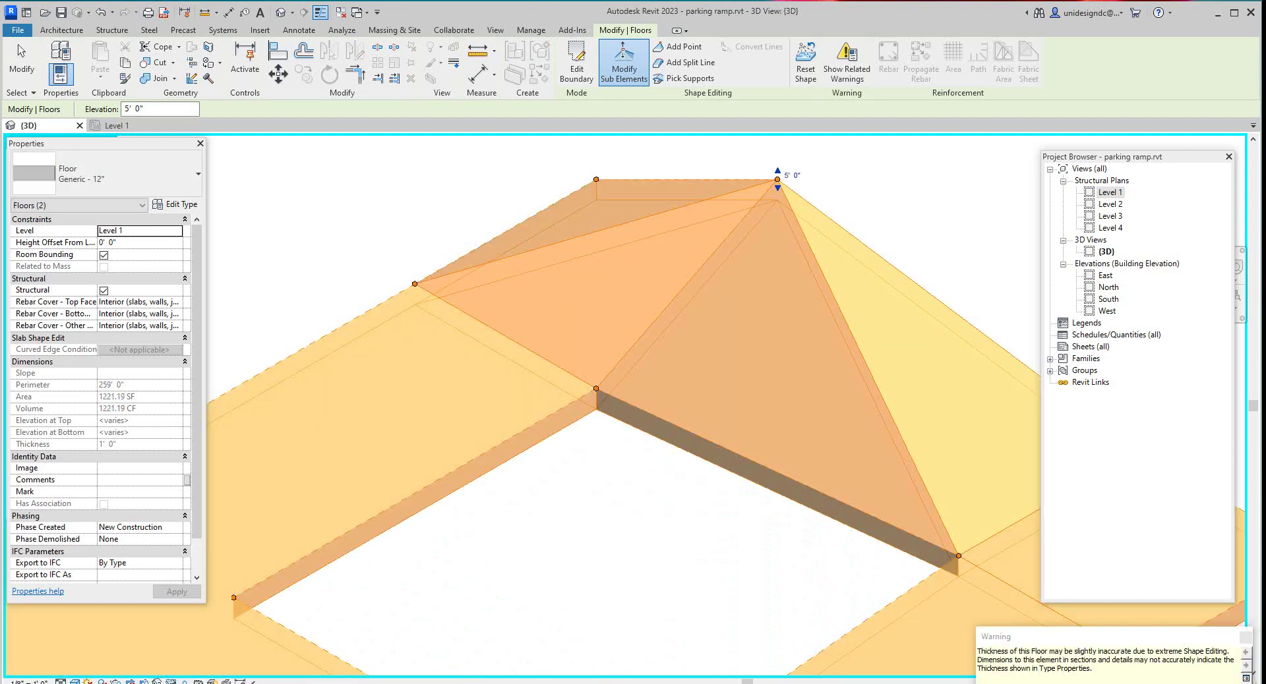
key("Escape")
scroll(883, 198, "down", 1)
middle_click_drag(665, 342, 708, 333)
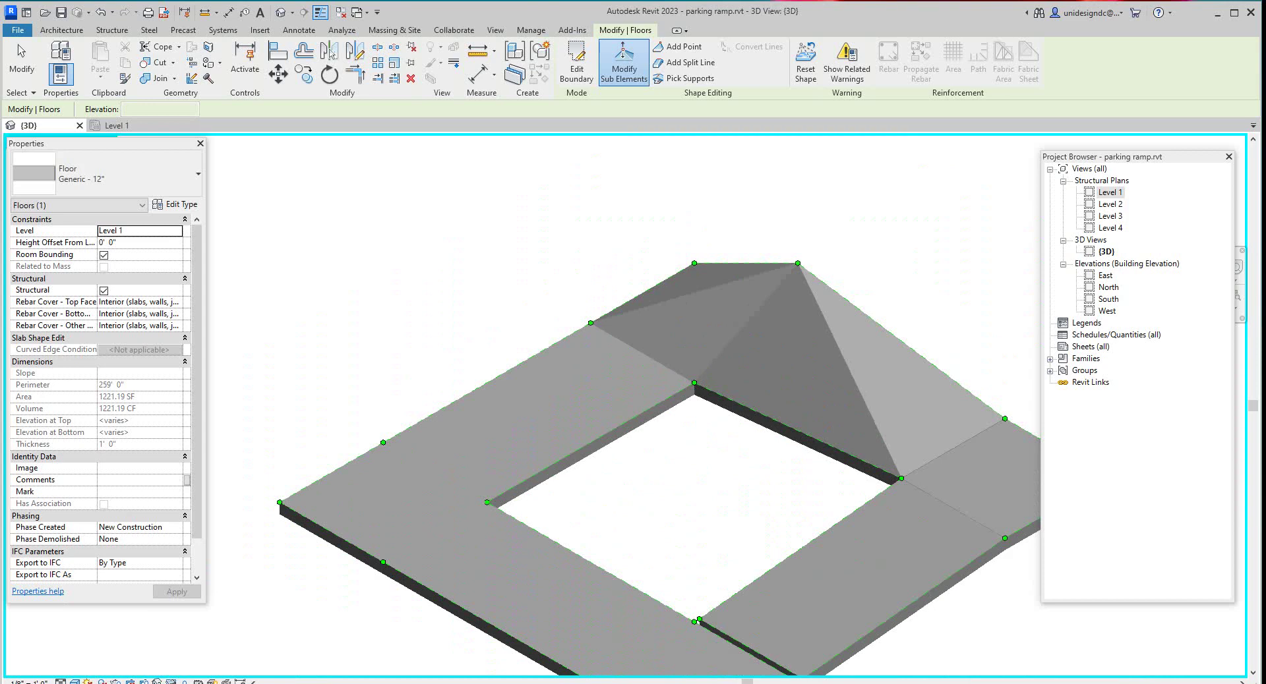
Set the elevation of the ramp's outer back corner point to 5'
scroll(695, 264, "up", 1)
left_click(695, 263)
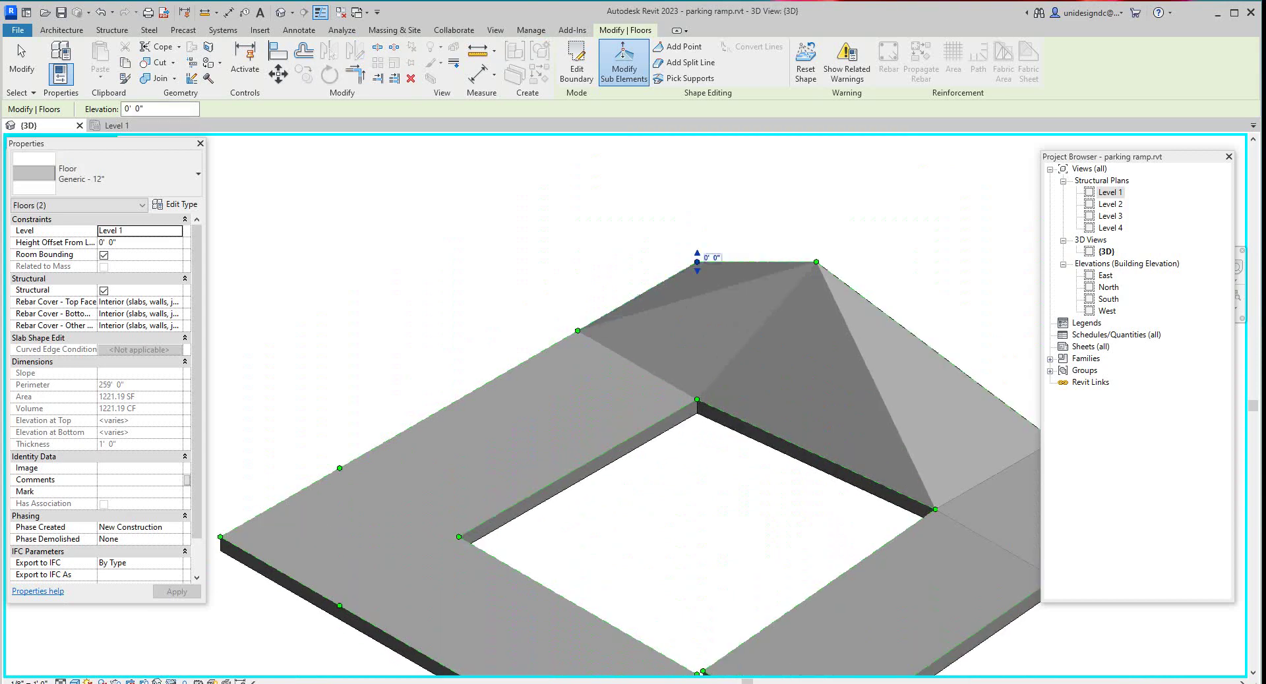
left_click(712, 258)
type("5")
key("Return")
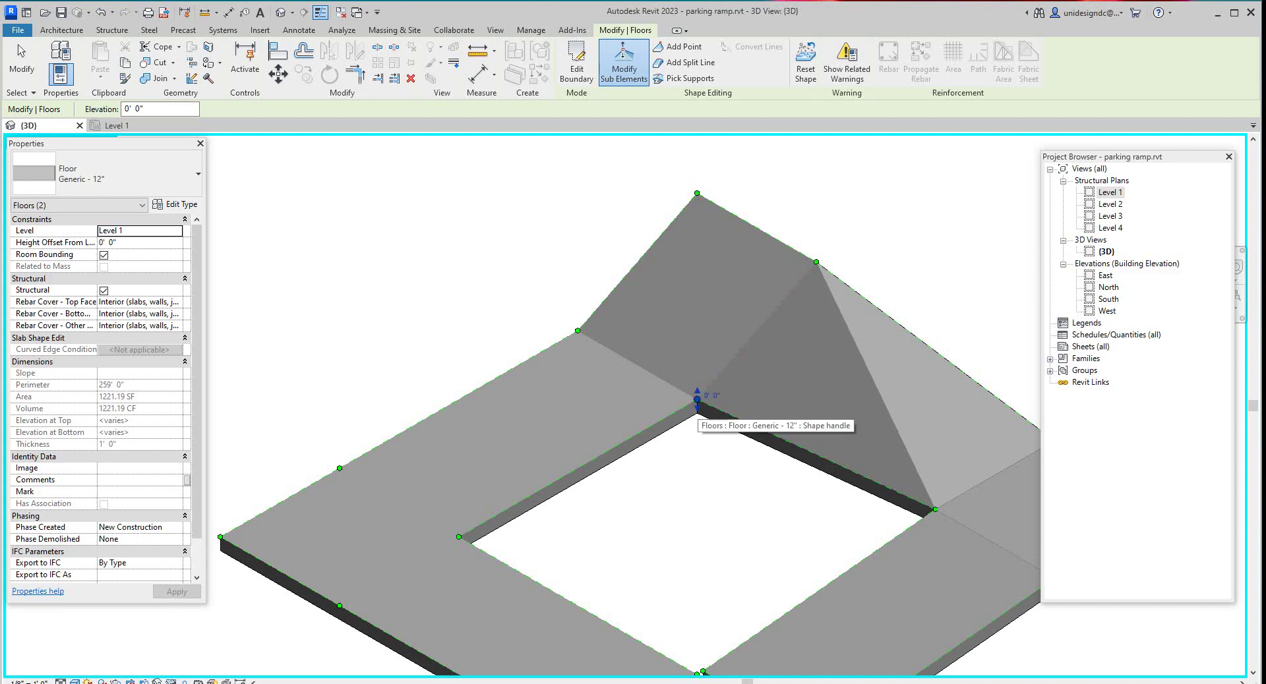
Set the elevation of the shape point at the back corner of the inner opening to 5'
left_click(697, 399)
left_click(711, 396)
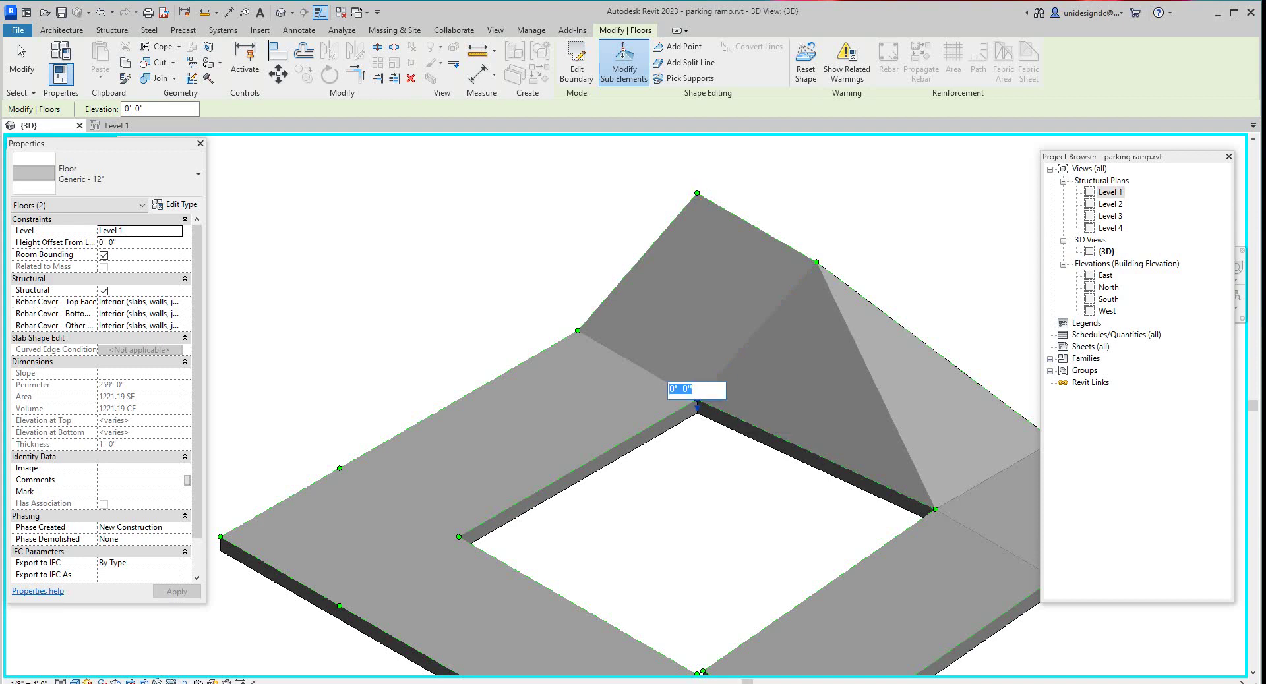
type("5")
key("Return")
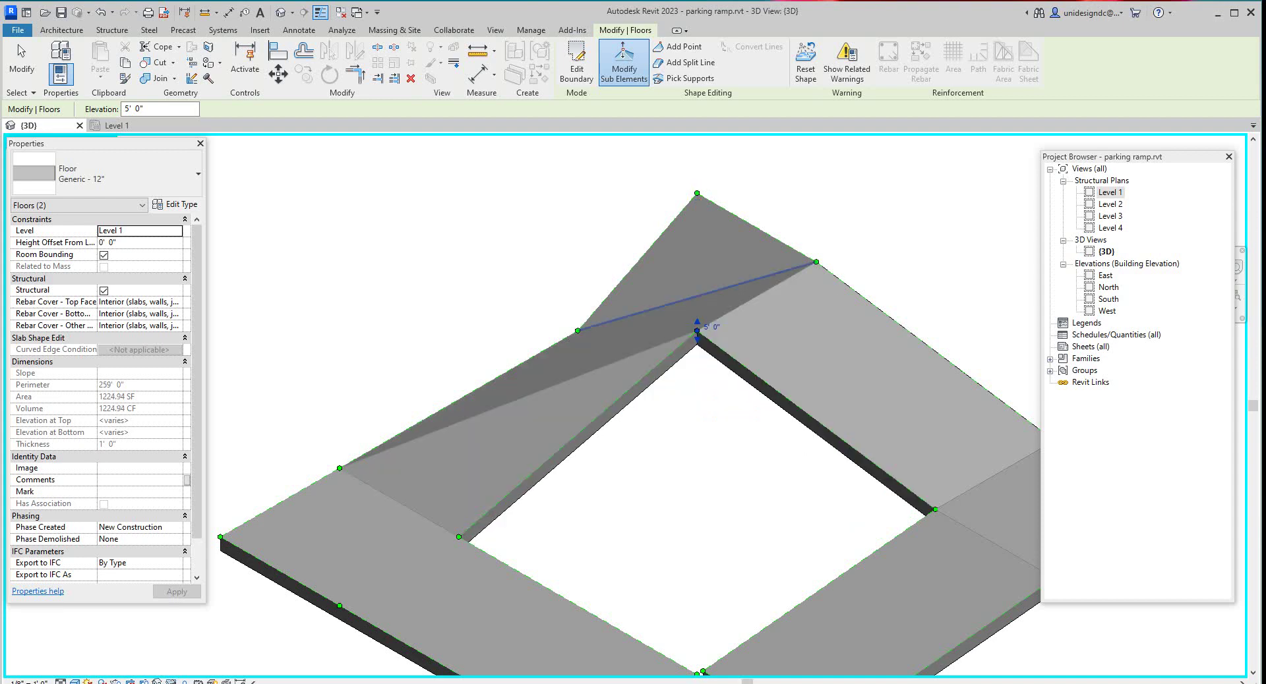
Try an elevation of 77' for the shape point on the back-left outer edge nearest the back corner
left_click(578, 331)
left_click(592, 327)
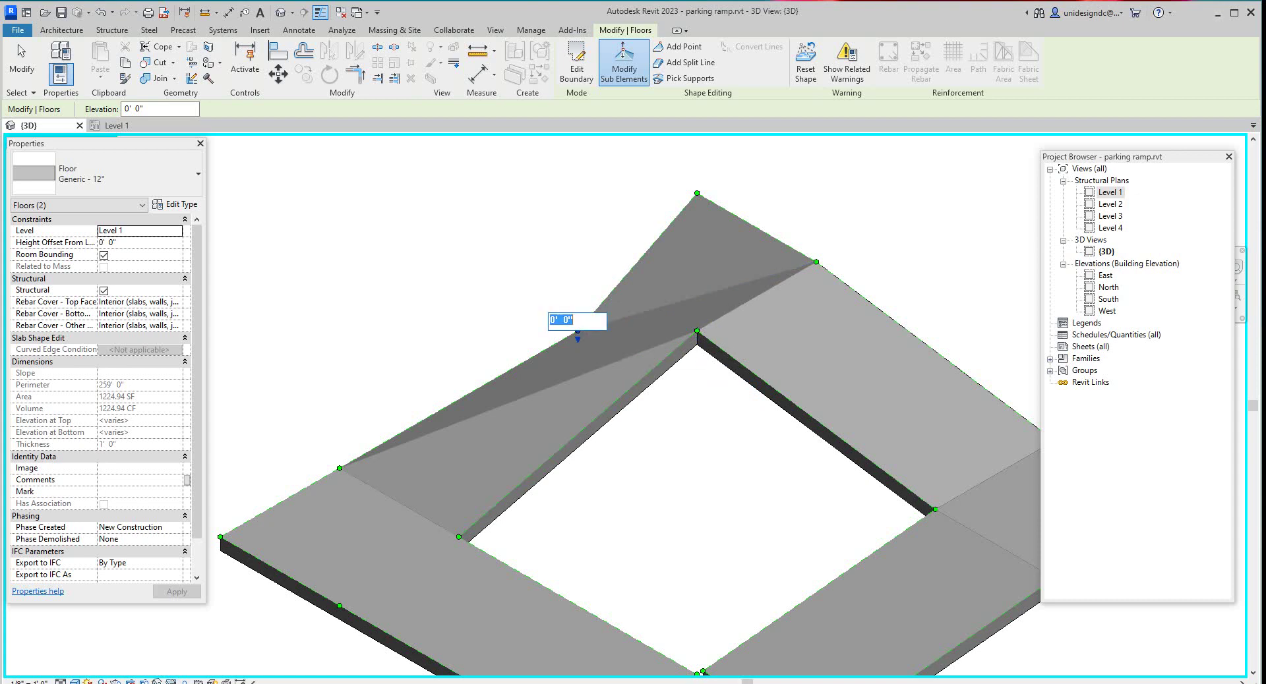
type("77")
key("Return")
scroll(547, 356, "down", 4)
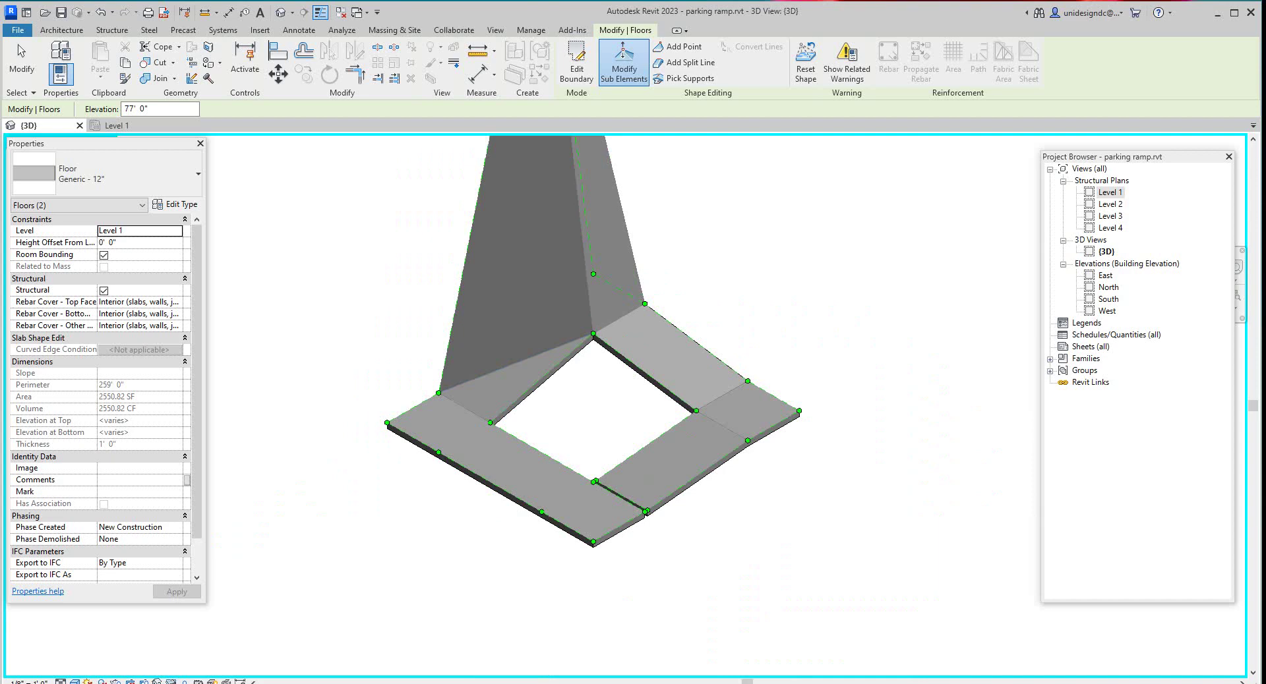
scroll(422, 198, "up", 2)
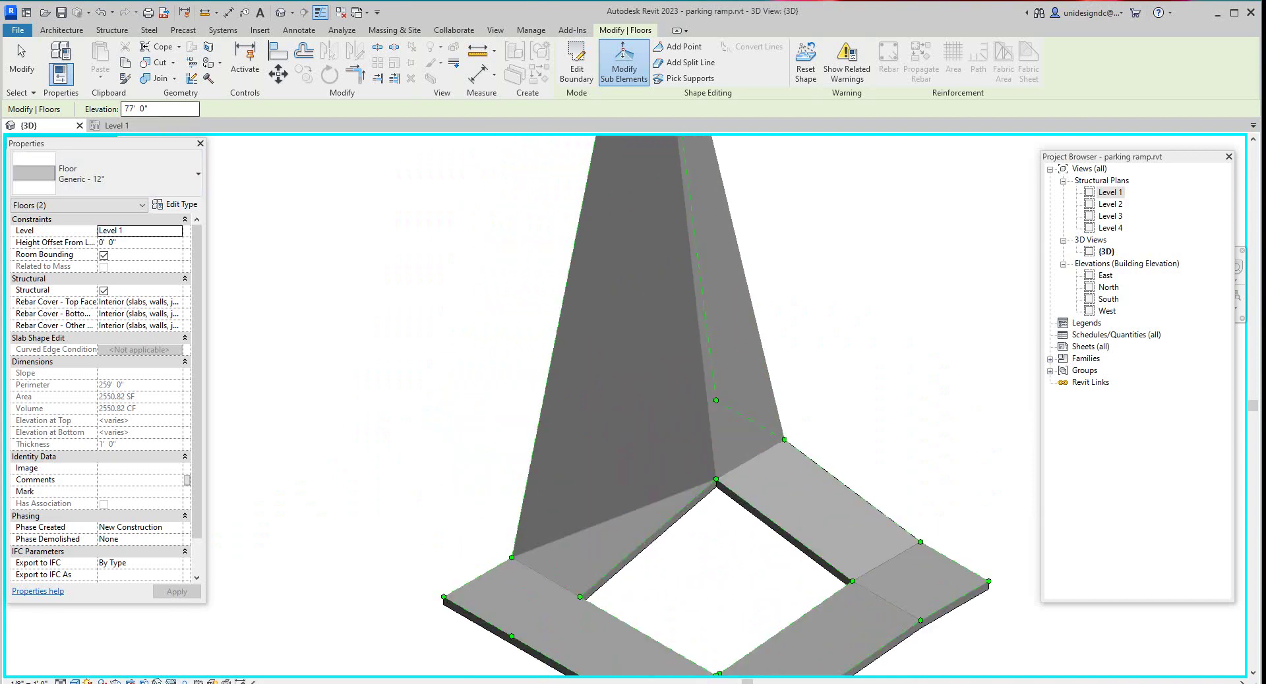
scroll(332, 327, "down", 3)
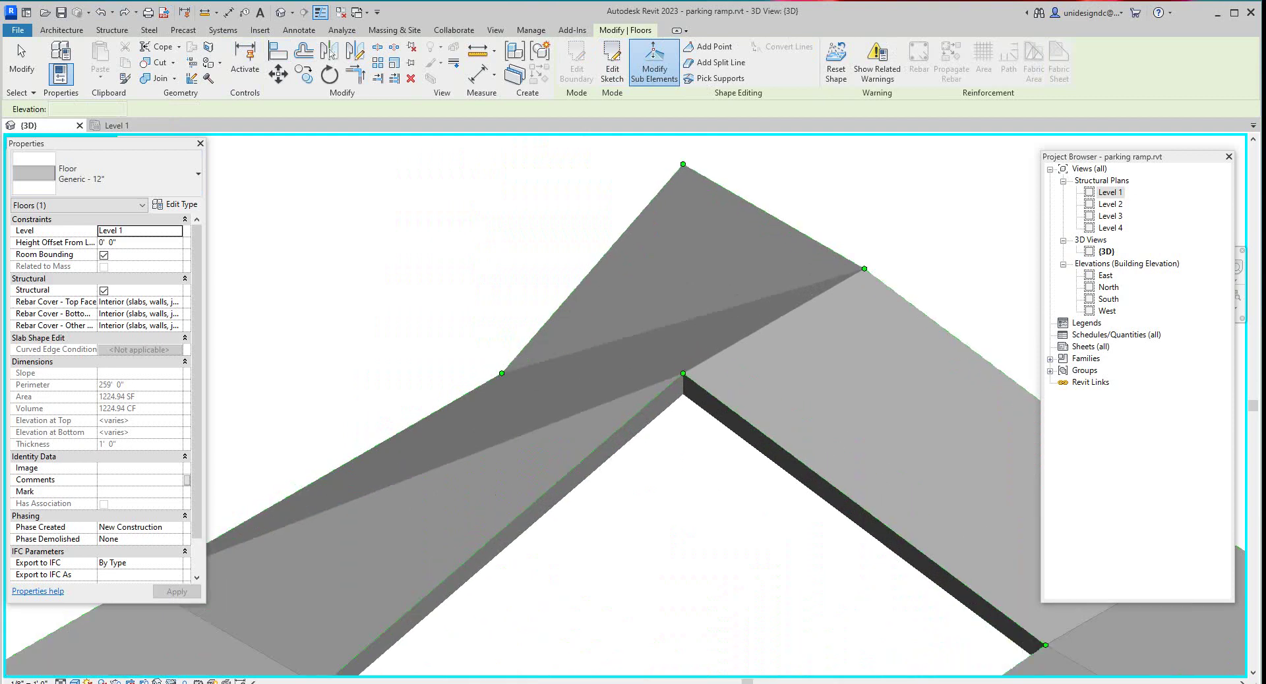
scroll(709, 234, "down", 4)
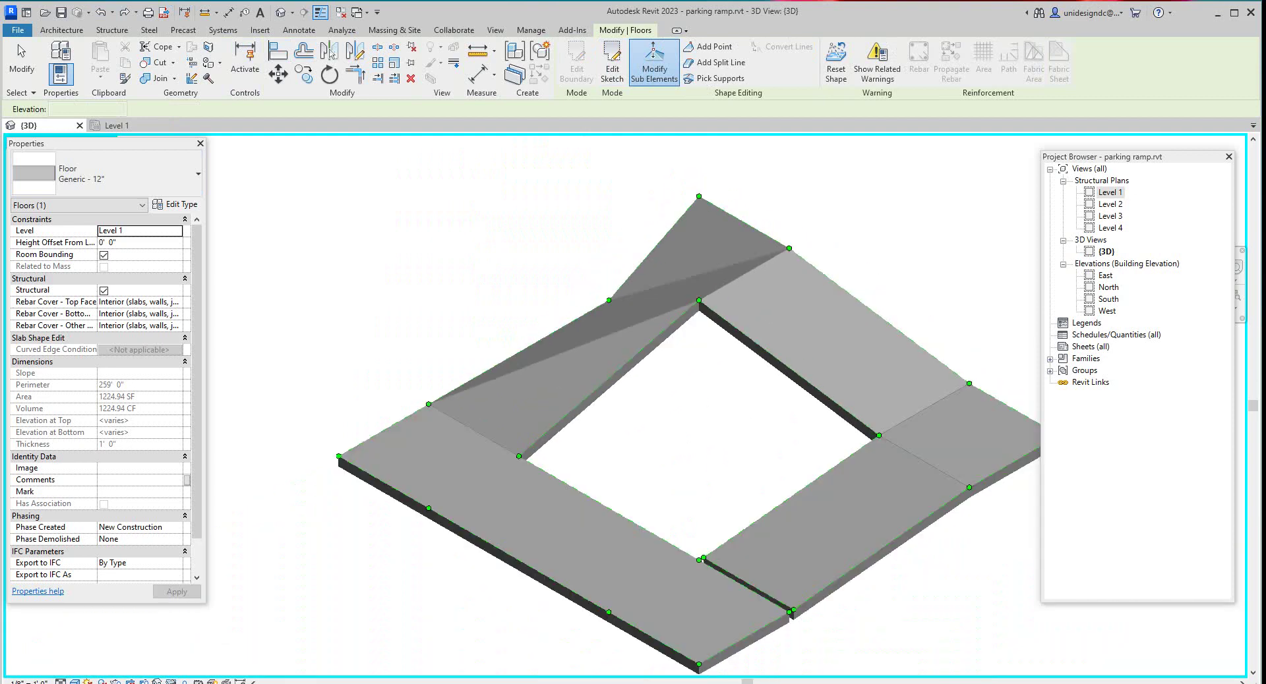
scroll(707, 239, "up", 2)
scroll(695, 284, "down", 3)
left_click(694, 232)
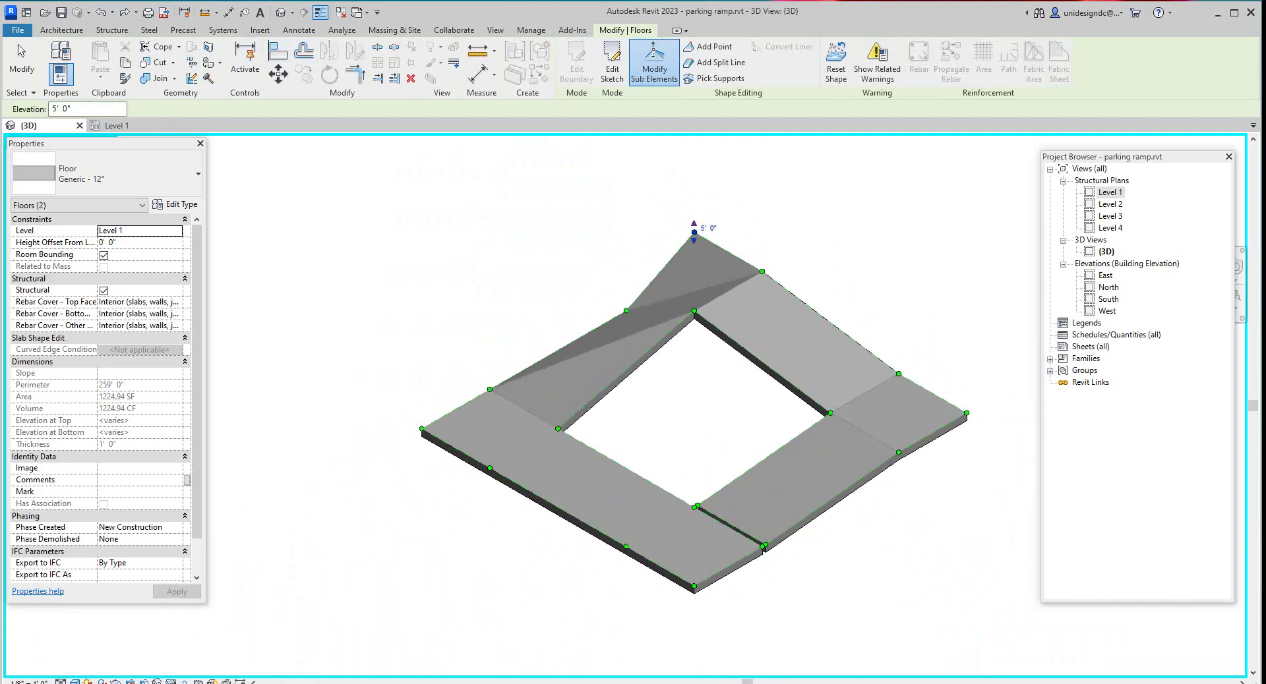
left_click(679, 222)
key("Return")
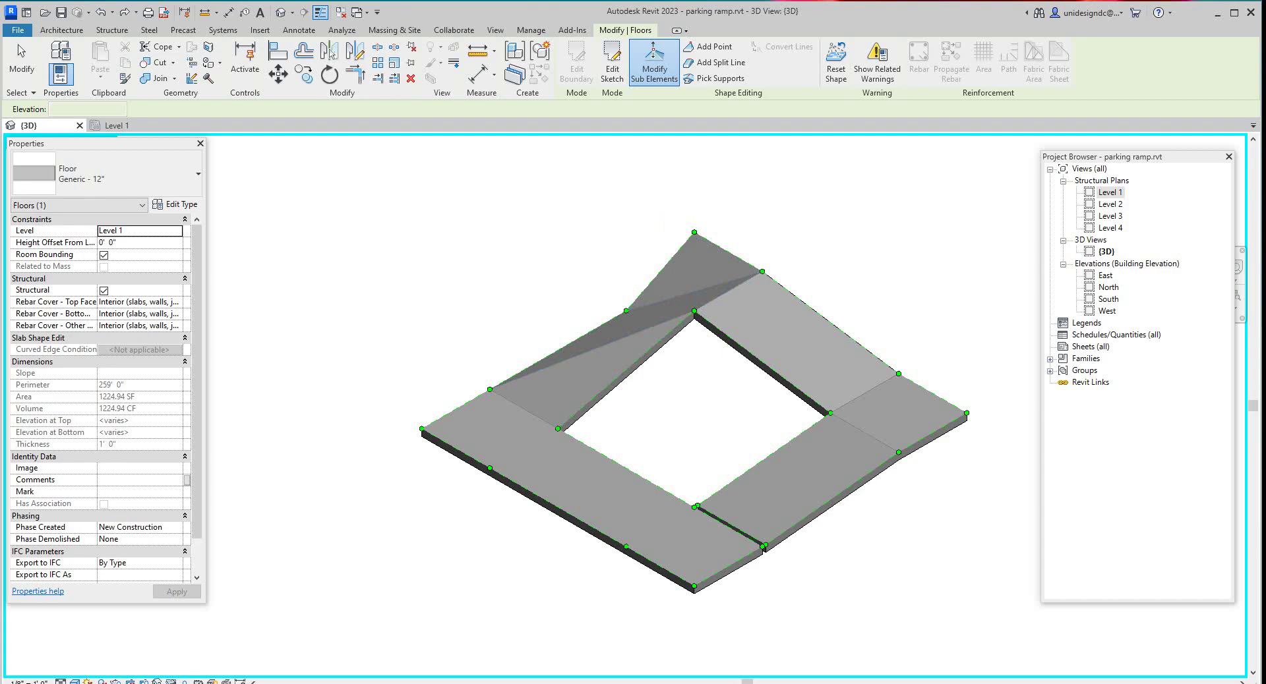
Set the shape point on the back-left outer edge nearest the back corner to 5' and clear the selection
left_click(626, 311)
left_click(640, 307)
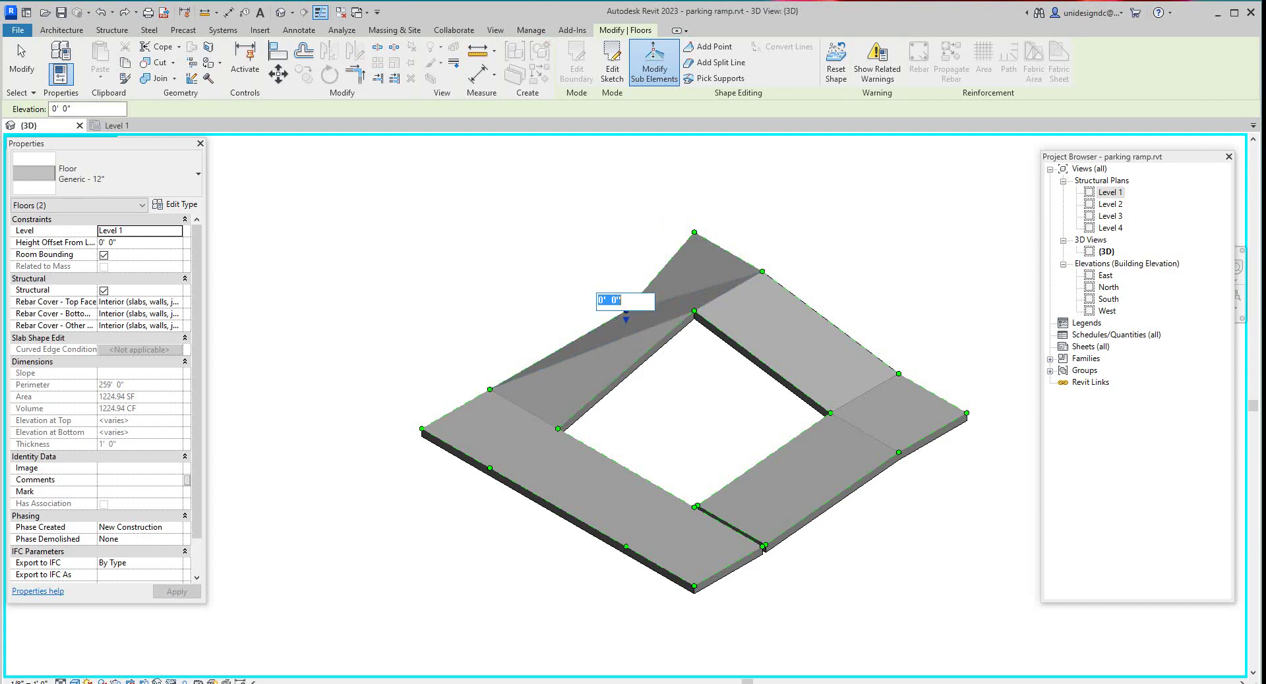
type("5")
key("Return")
key("Escape")
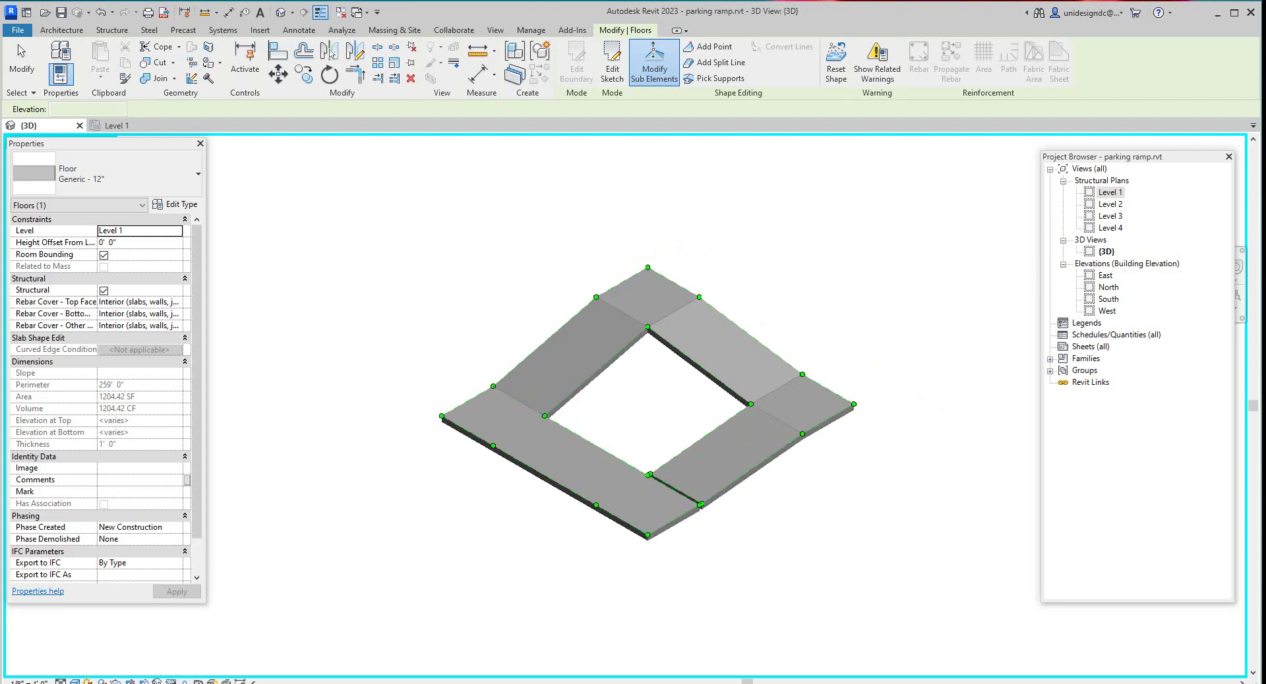
Set the elevation of the shape point on the back-left outer edge nearest the left corner to 7'
scroll(447, 387, "up", 4)
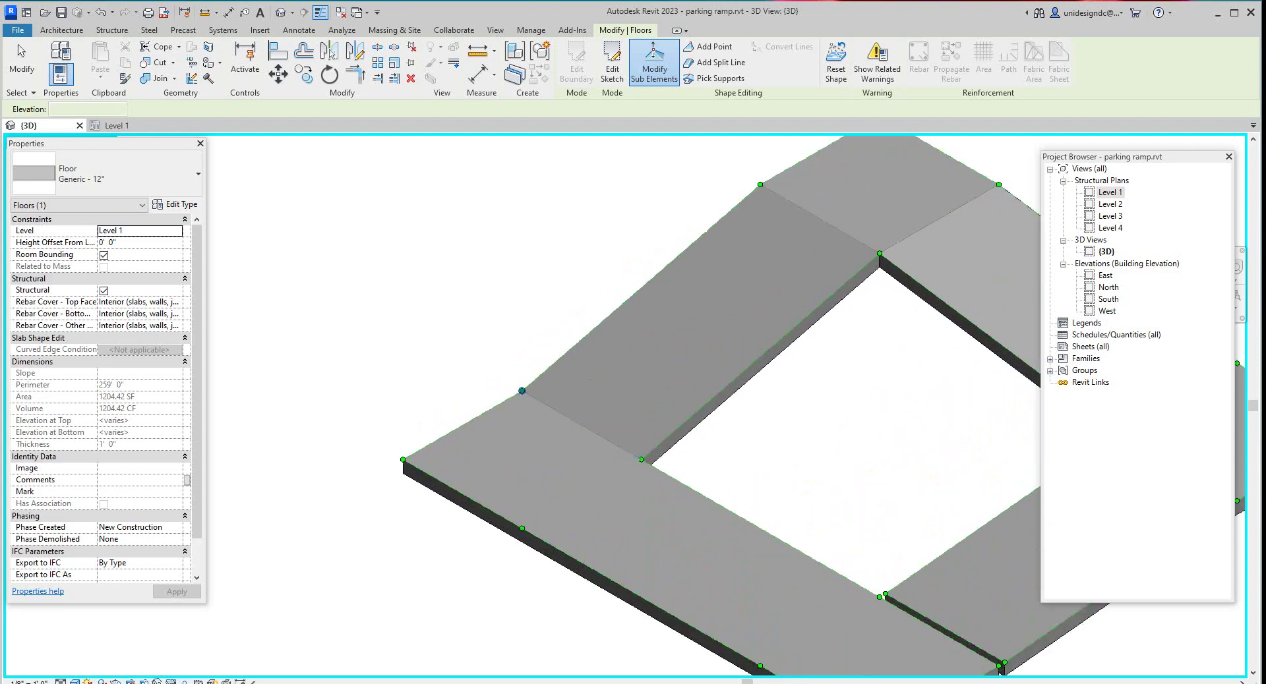
left_click(522, 391)
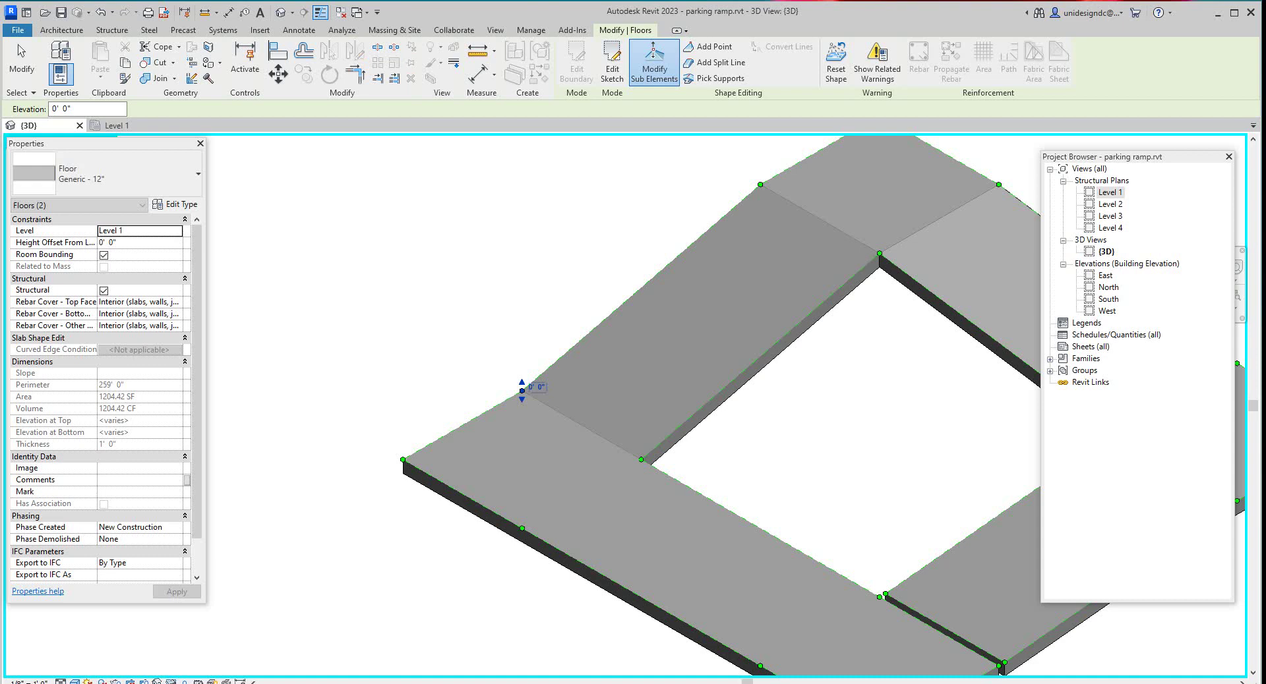
left_click_drag(522, 399, 522, 393)
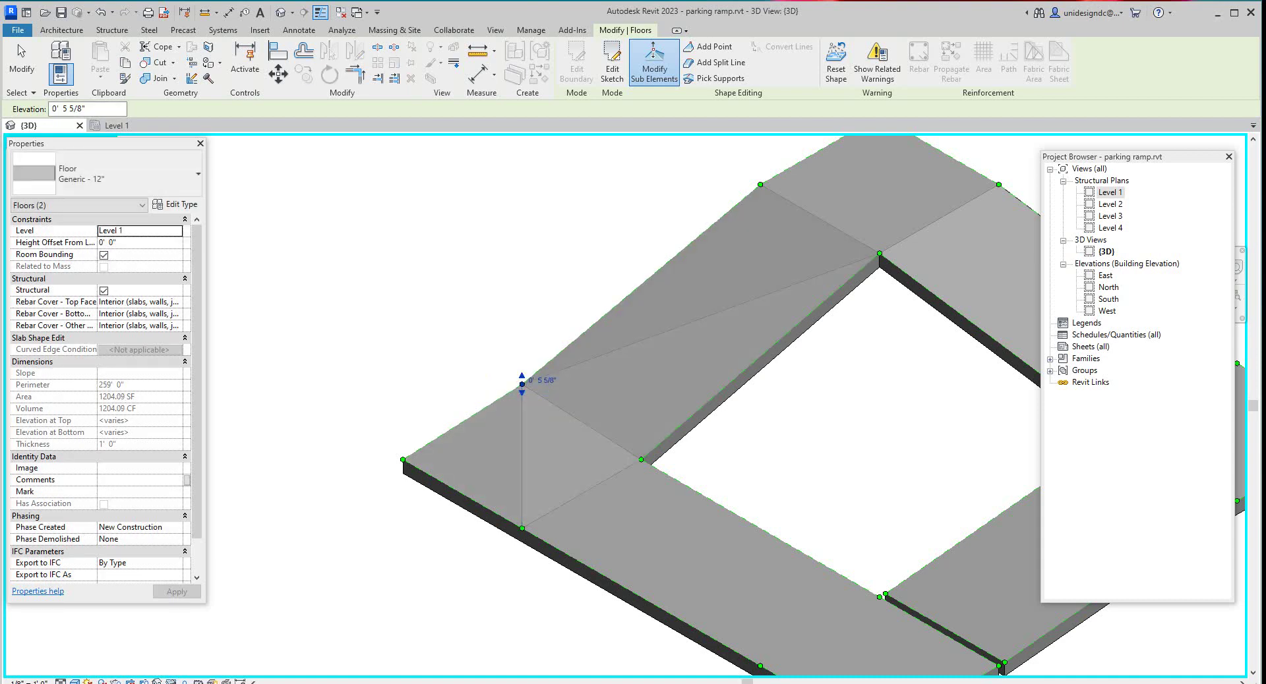
left_click(542, 381)
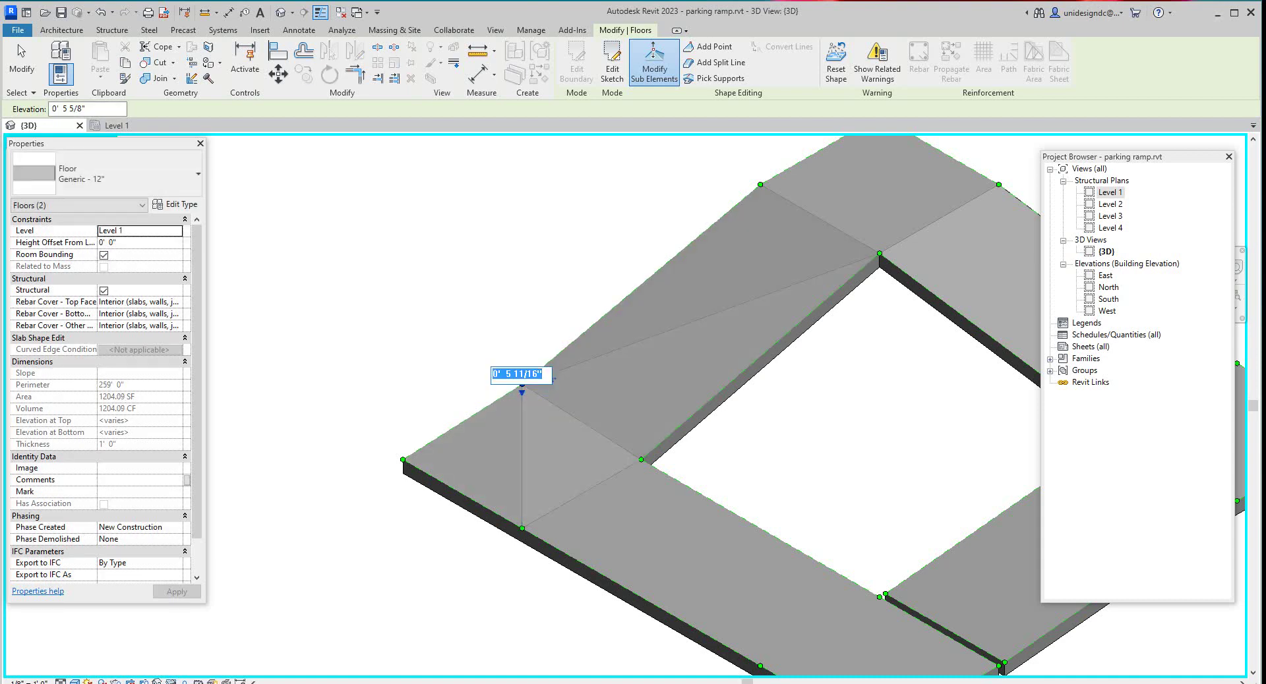
type("7")
key("Return")
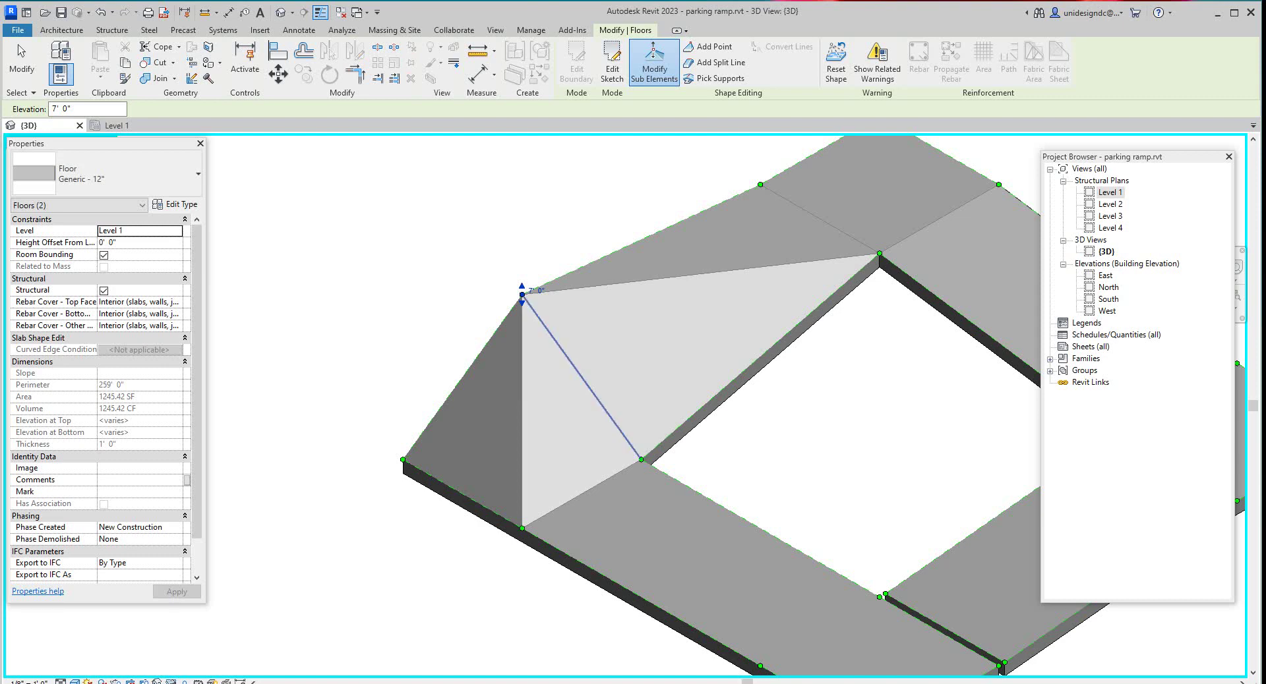
Set the elevation of the shape point at the left corner of the inner opening to 7'
left_click(641, 459)
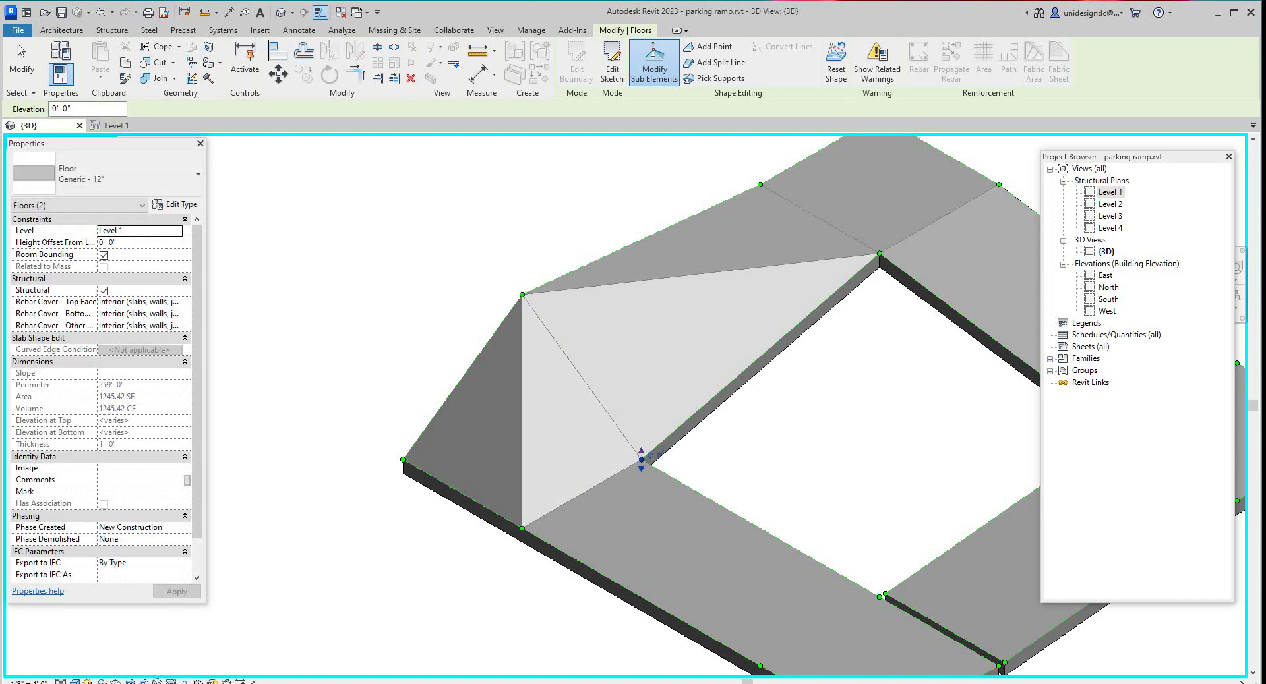
left_click_drag(641, 466, 641, 457)
scroll(641, 457, "up", 2)
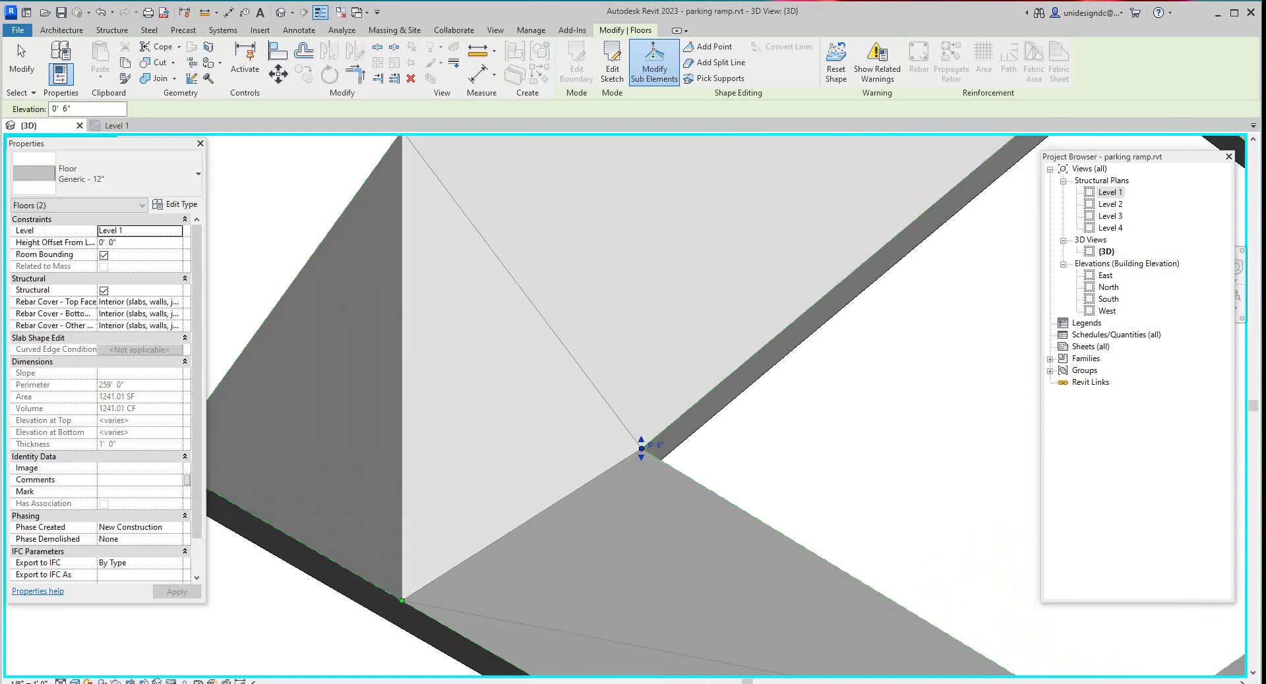
left_click(656, 445)
type("7")
key("Return")
Set the elevation of the shape point at the floor's outer left corner to 7'
scroll(656, 445, "down", 3)
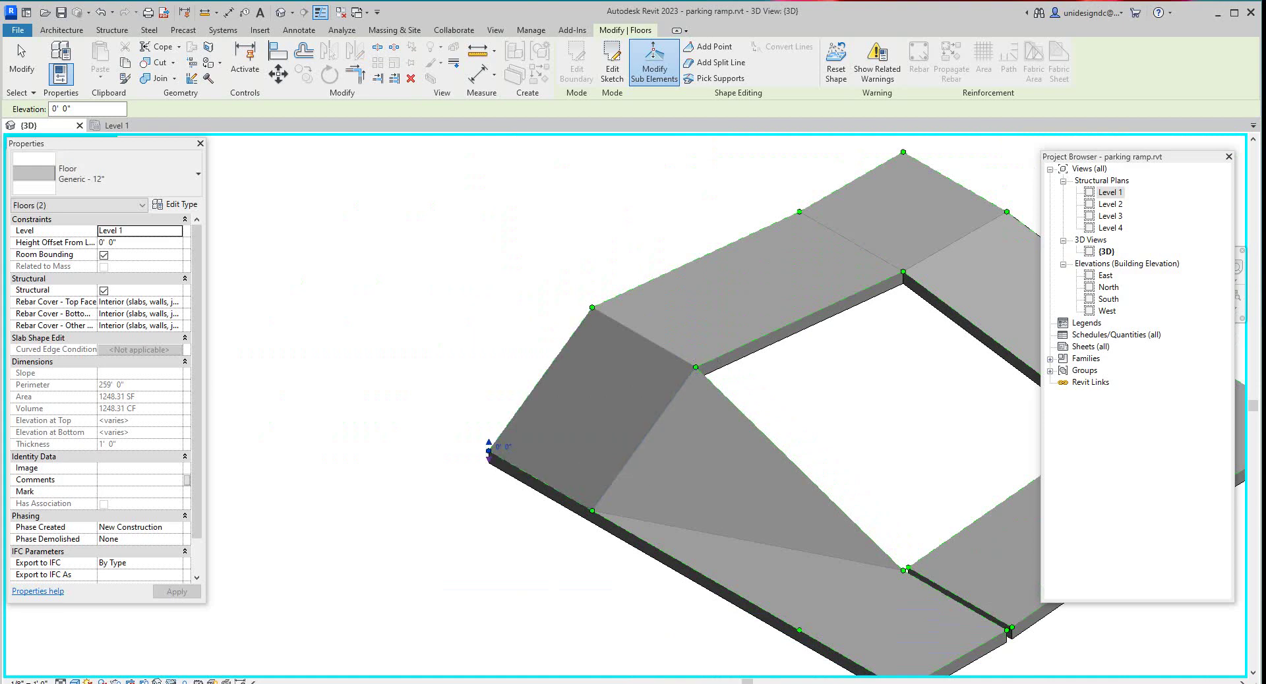
scroll(489, 451, "up", 2)
left_click(505, 447)
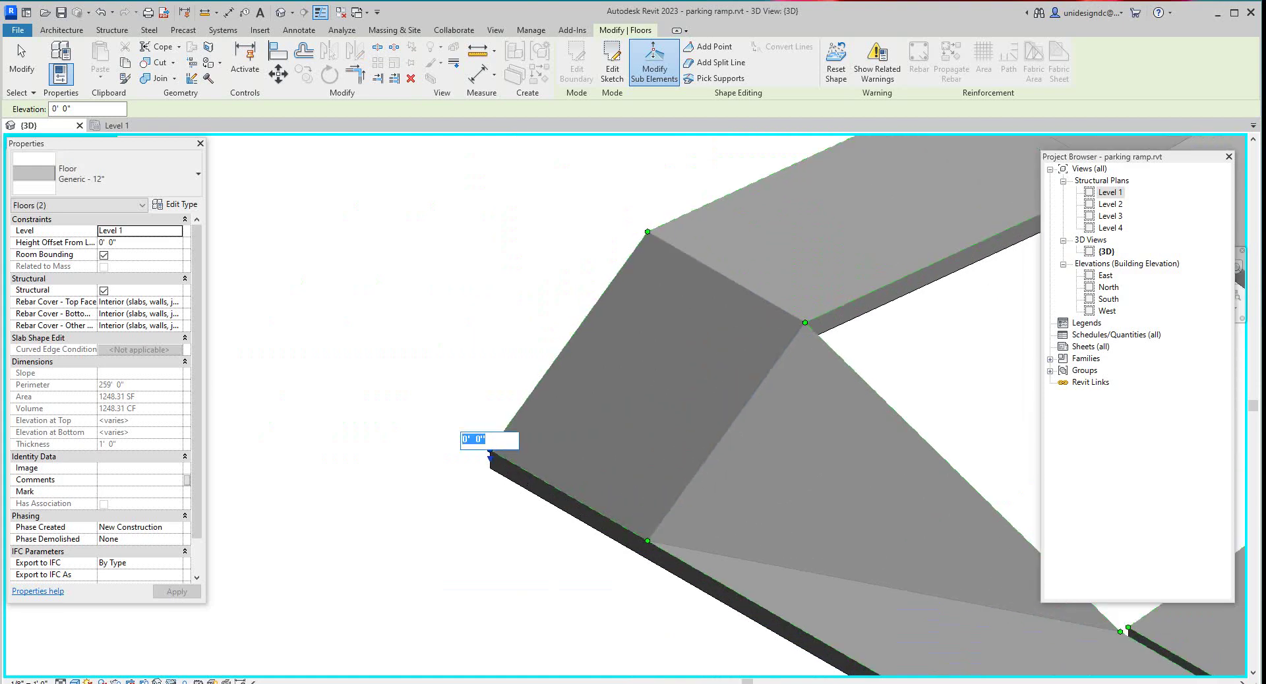
type("7")
key("Return")
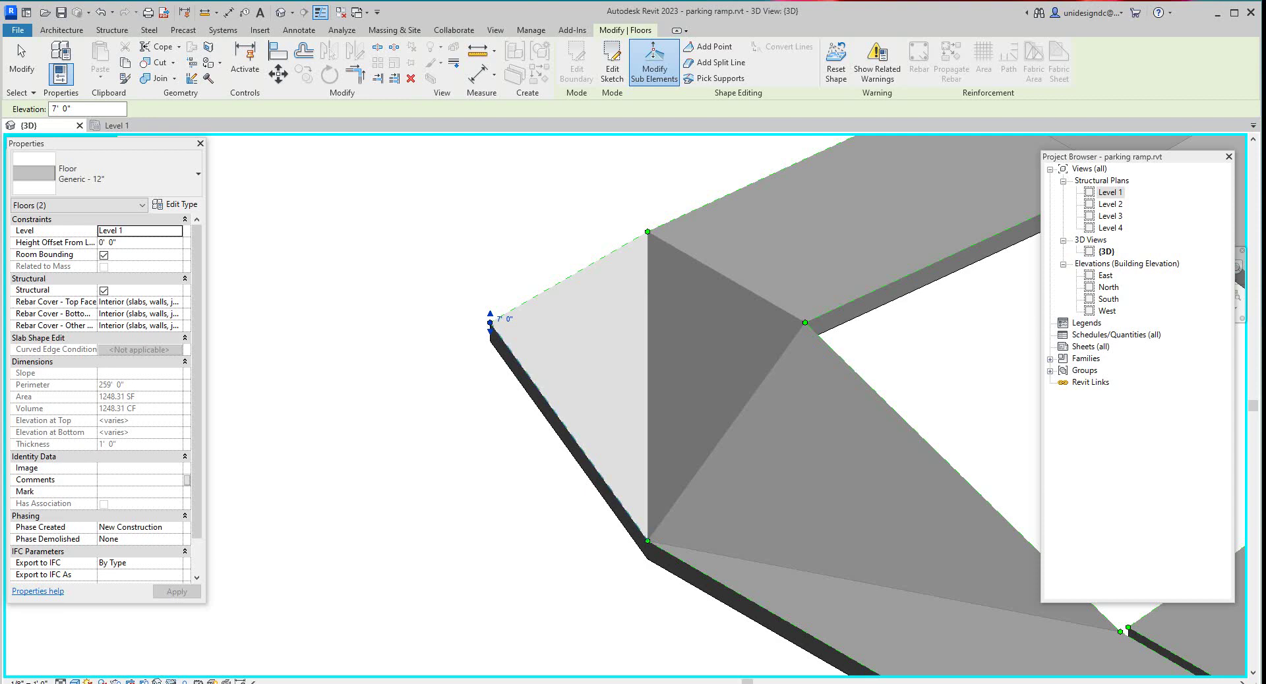
Set the elevation of the shape point on the front-left outer edge nearest the left corner to 7'
left_click(647, 541)
left_click(663, 538)
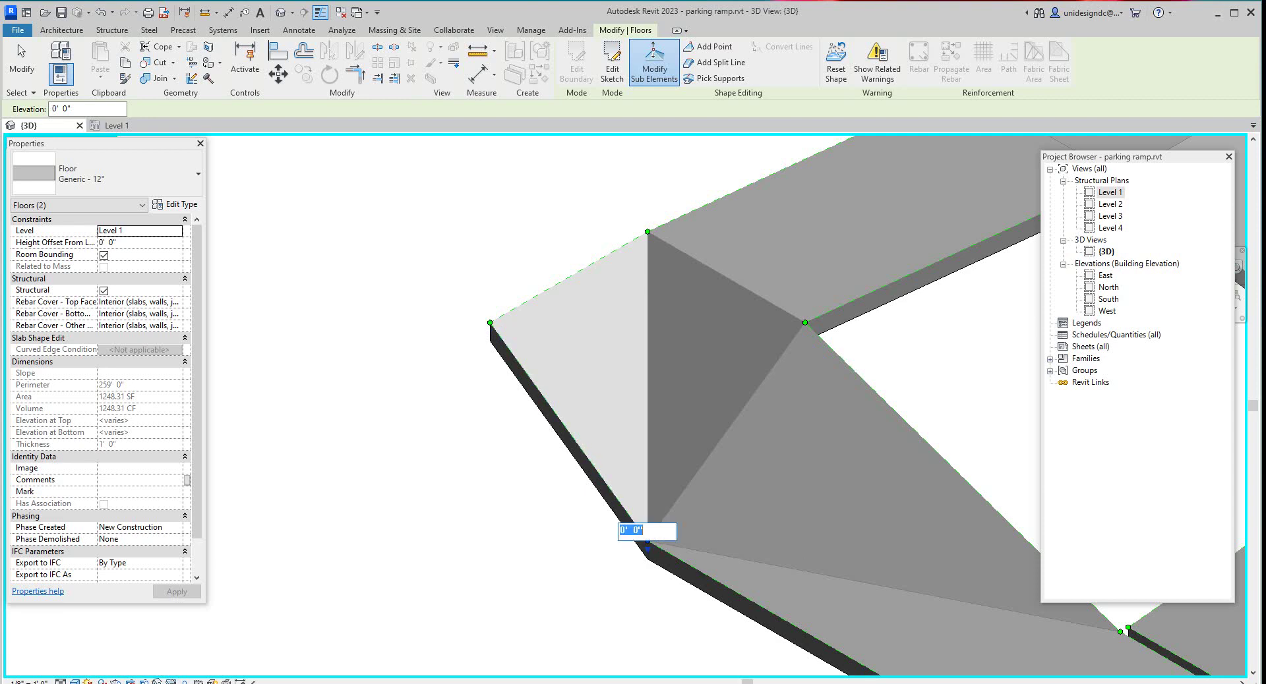
type("7")
key("Return")
Set the shape point at the front corner of the inner opening, on the front landing's side of the gap, to 10'
scroll(461, 461, "down", 5)
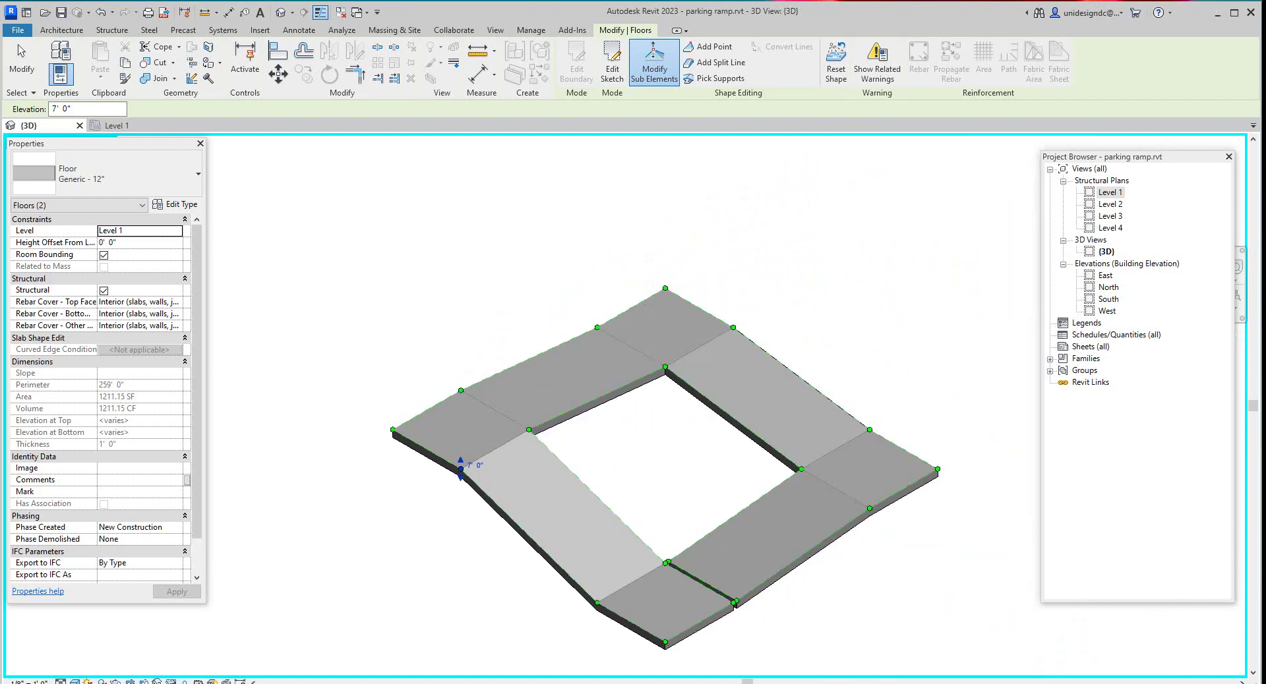
scroll(887, 446, "up", 1)
scroll(633, 609, "down", 5)
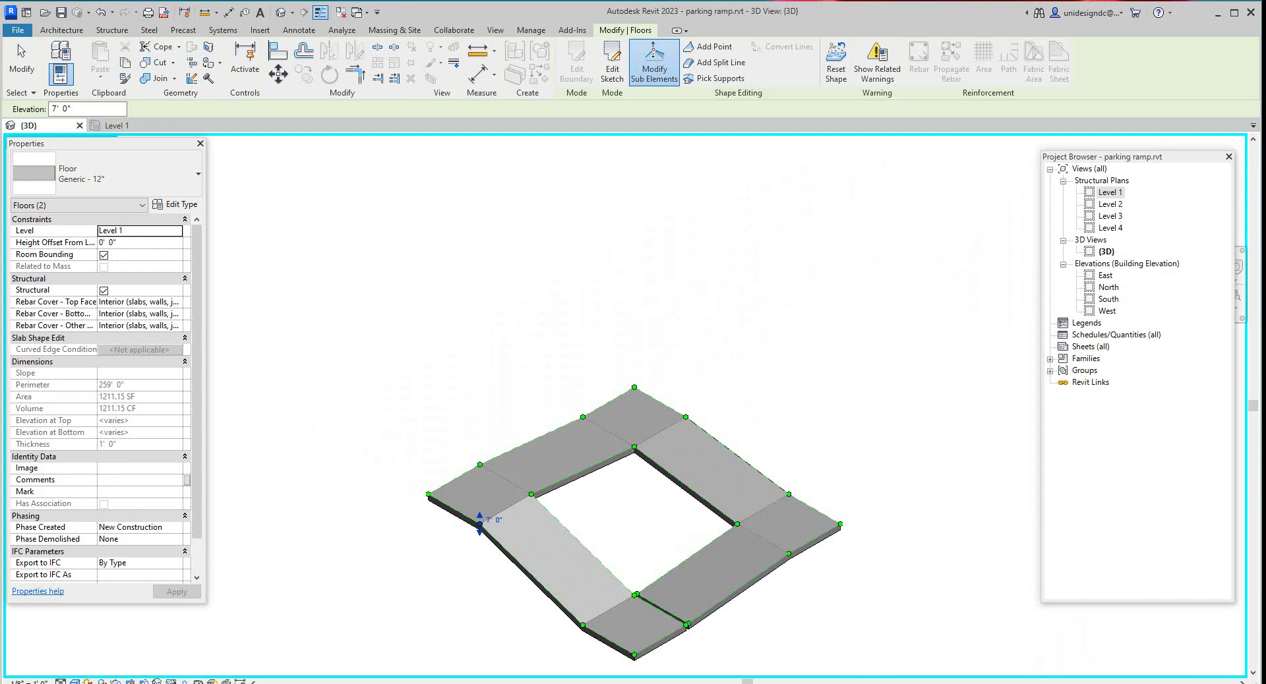
scroll(629, 609, "up", 6)
scroll(610, 474, "up", 4)
scroll(570, 418, "down", 5)
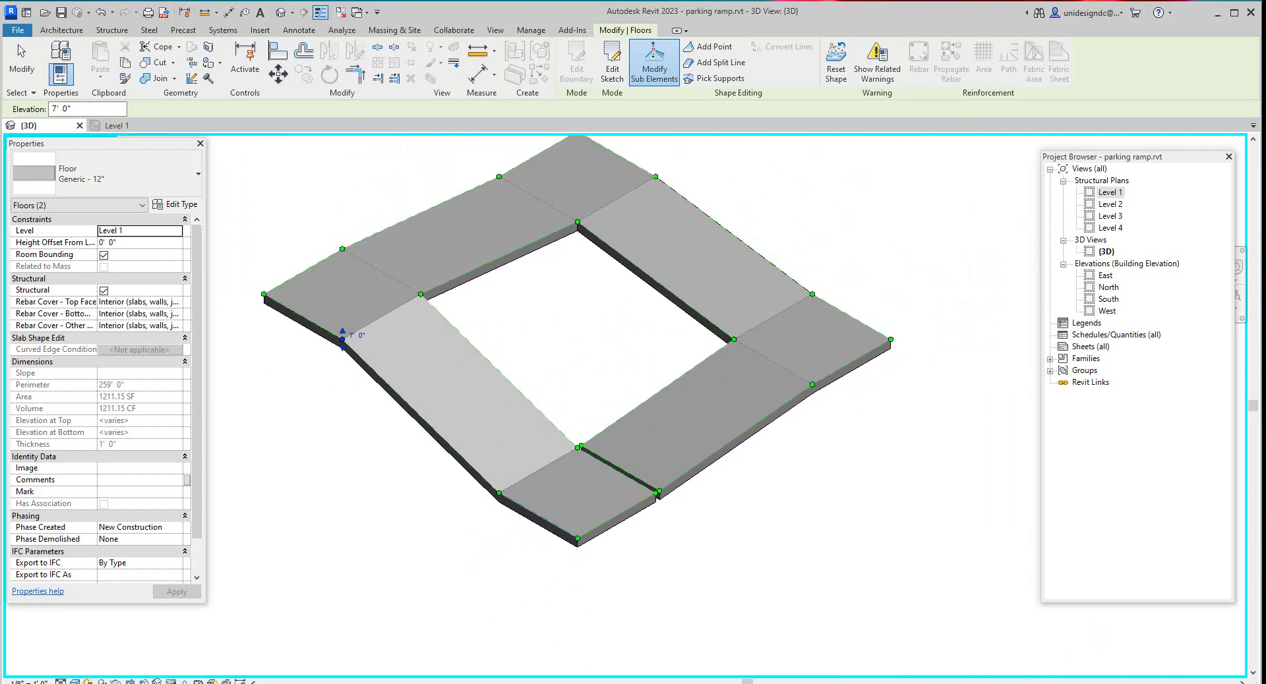
scroll(573, 493, "up", 2)
left_click(580, 422)
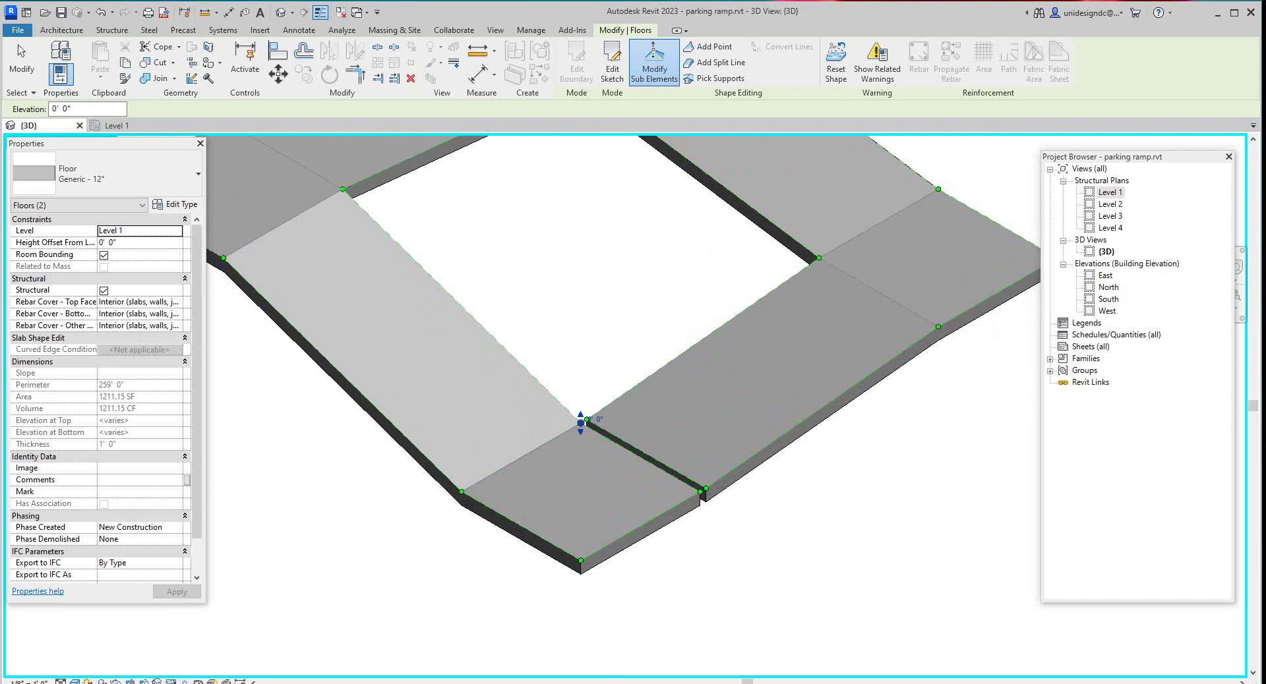
left_click(597, 419)
type("10")
key("Return")
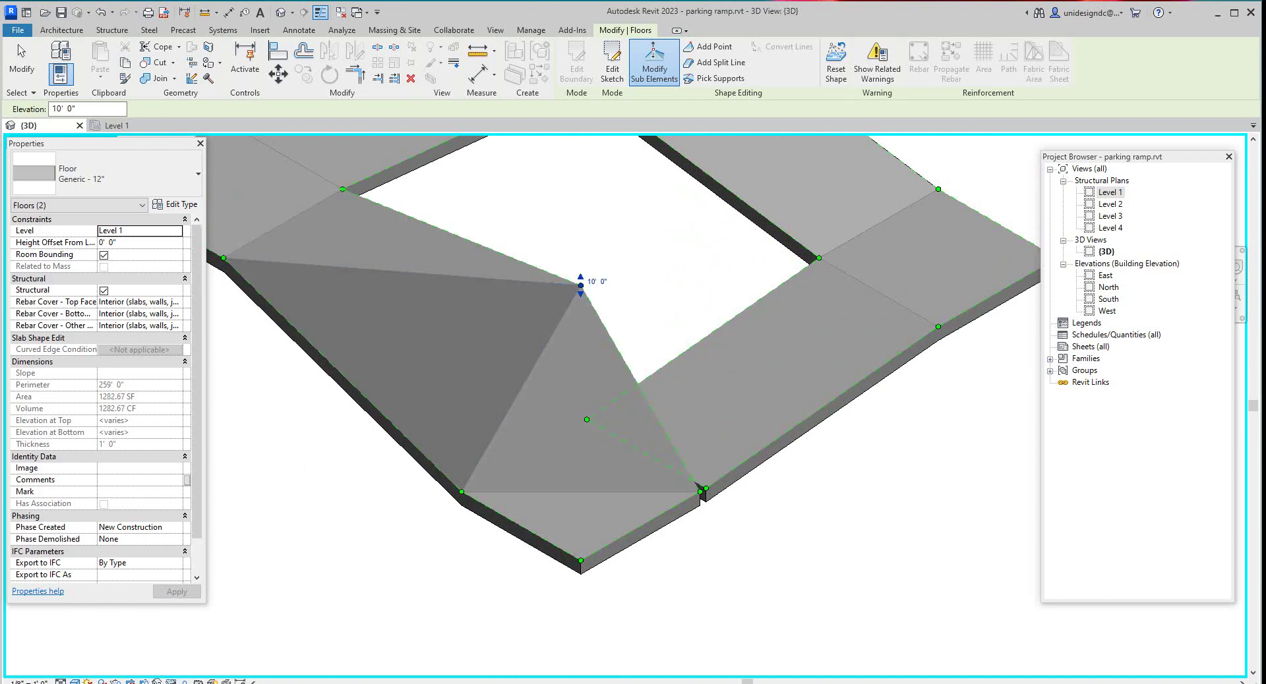
Set the shape point at the outer end of the gap, on the front landing's side, to an elevation of 10'
left_click(700, 489)
left_click(718, 489)
type("10")
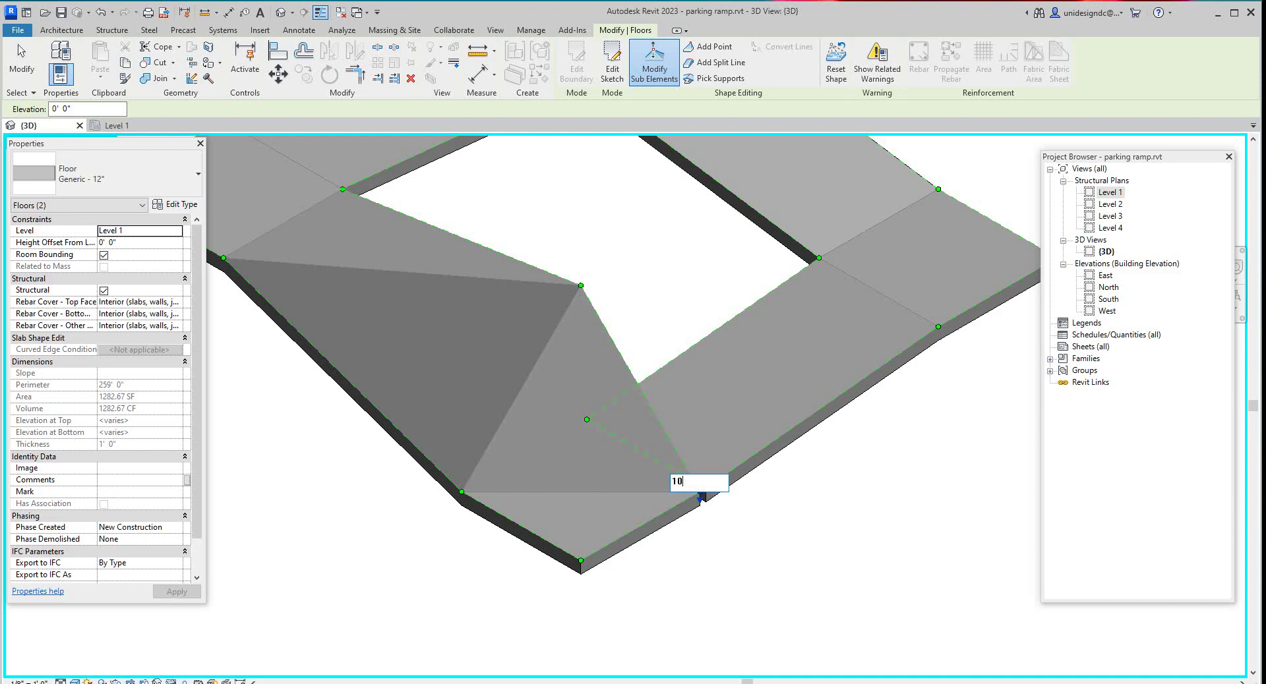
key("Return")
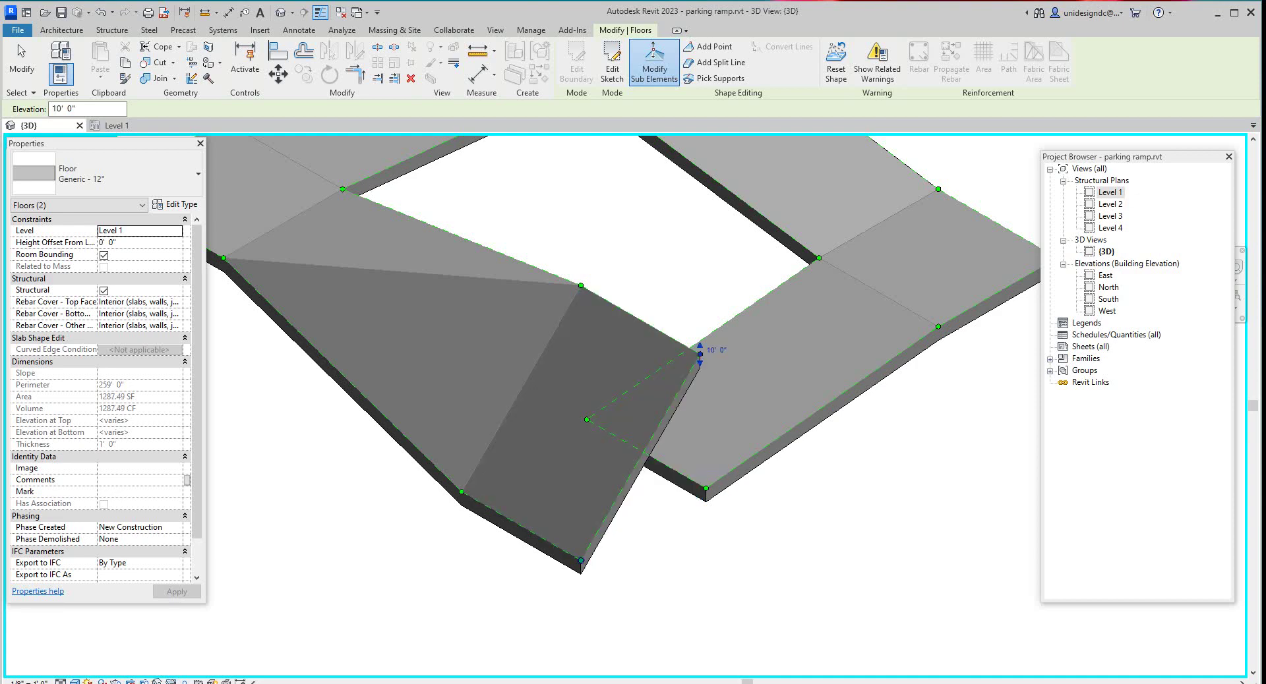
Set the elevation of the shape point at the floor's outer front corner to 10'
left_click(581, 561)
left_click(598, 557)
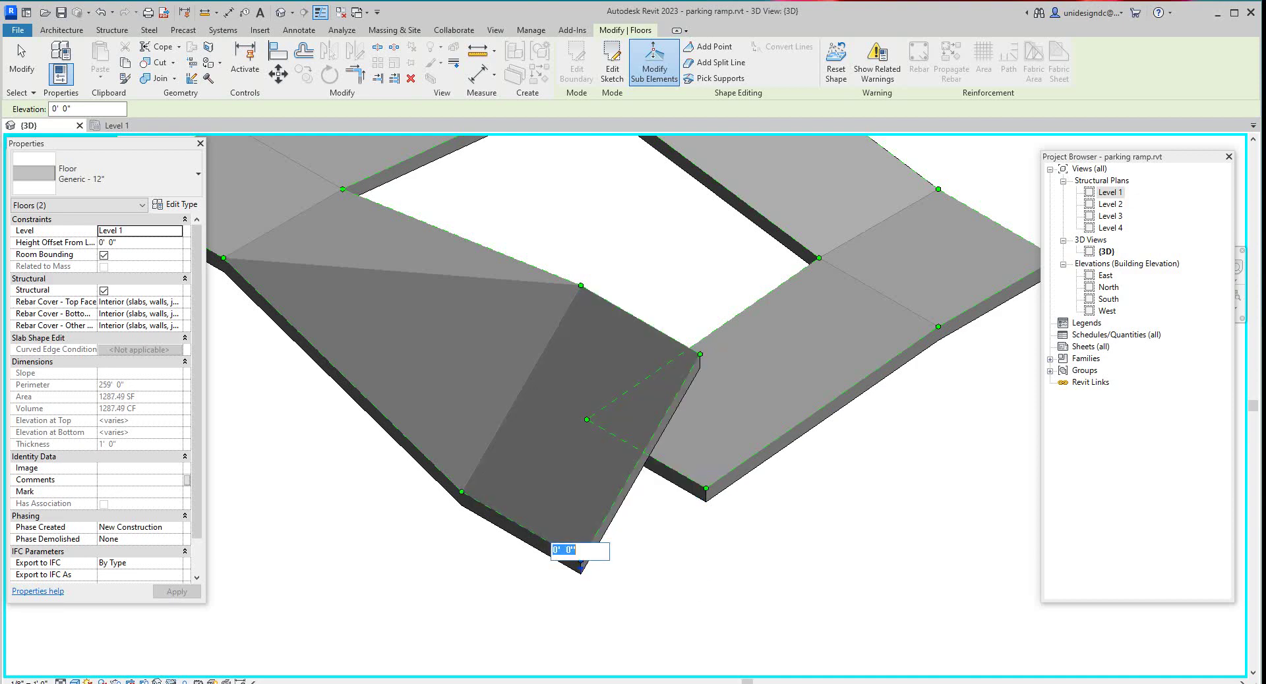
type("10")
key("Return")
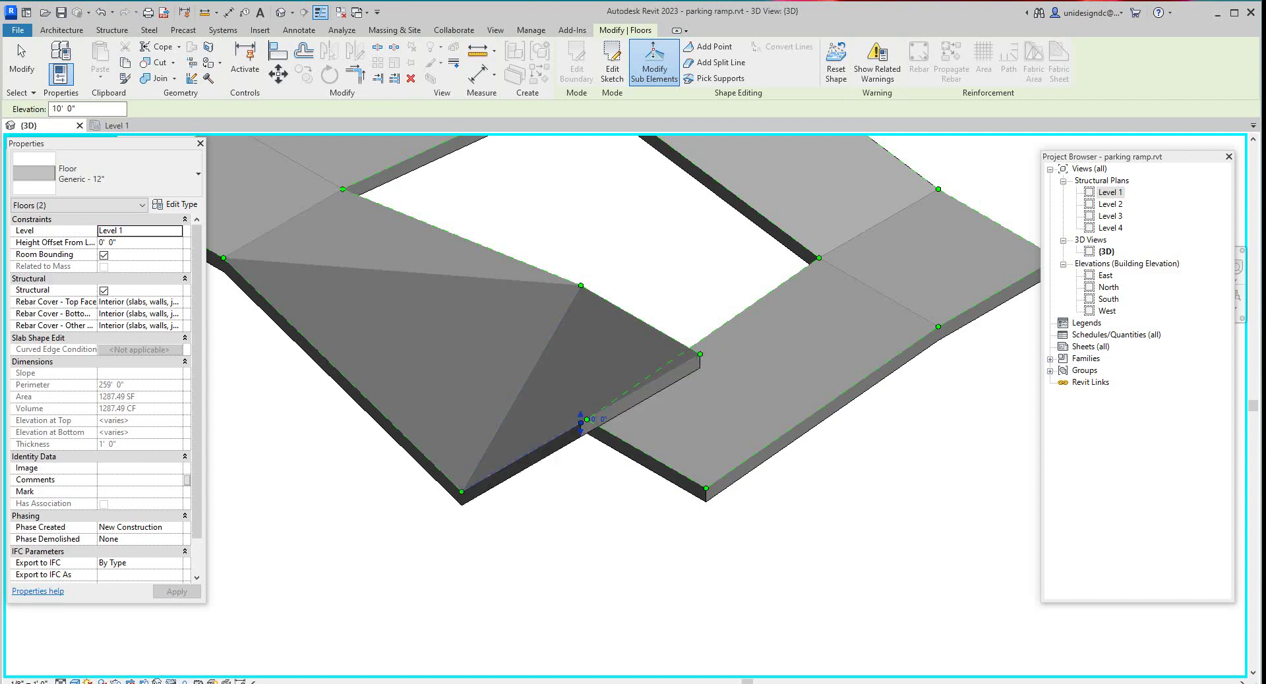
Set the elevation of the shape point on the front-left outer edge nearest the front corner to 10'
left_click(461, 491)
left_click(474, 487)
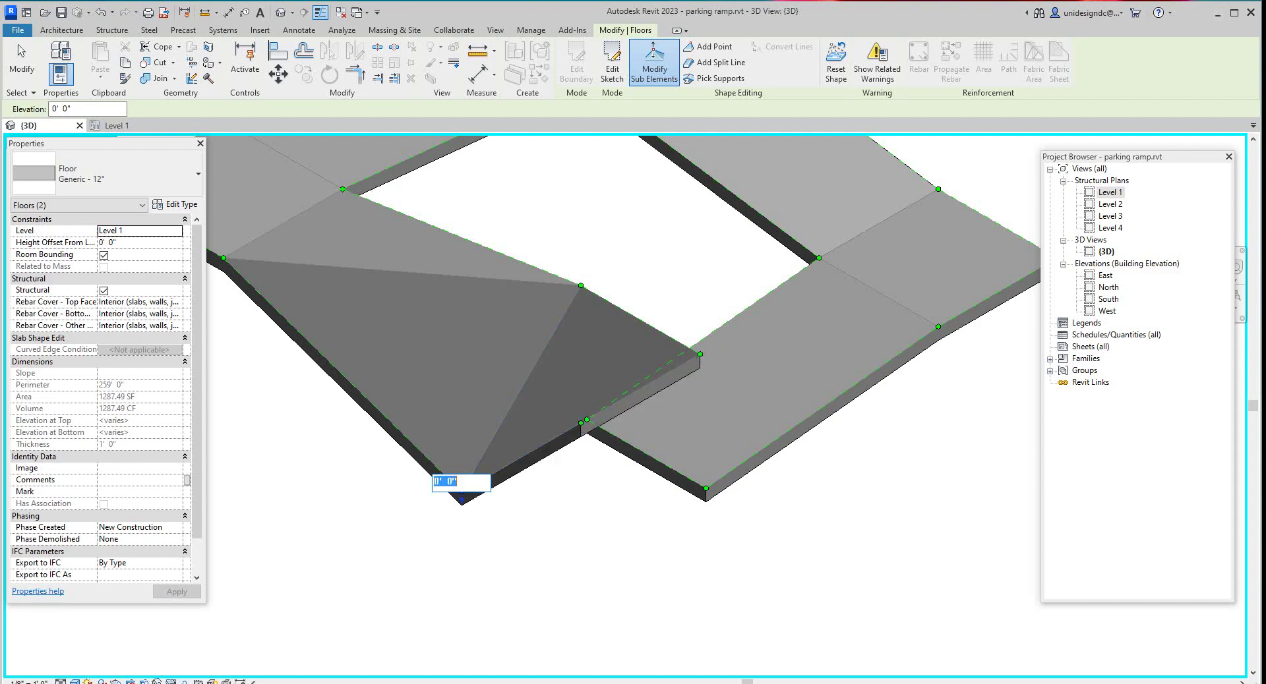
type("10")
key("Return")
Move the Project Browser clear of the ViewCube and switch the 3D view to Top
scroll(556, 528, "down", 4)
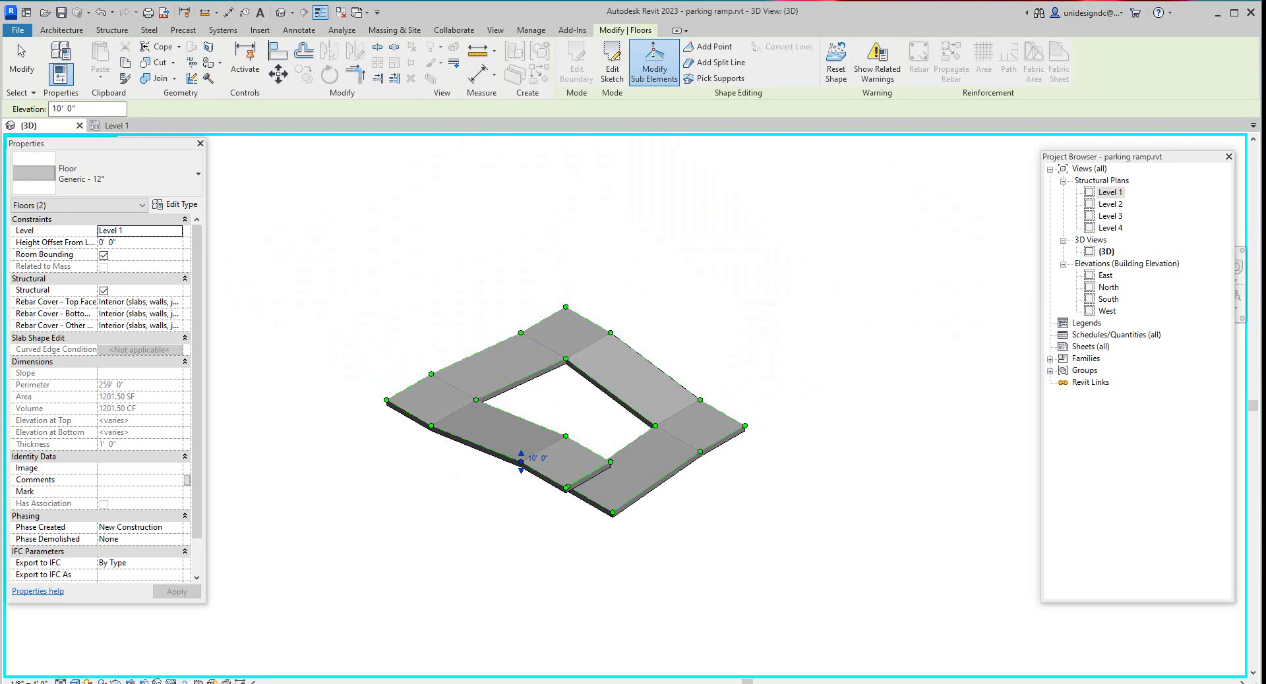
scroll(774, 204, "down", 2)
left_click_drag(1172, 163, 1060, 310)
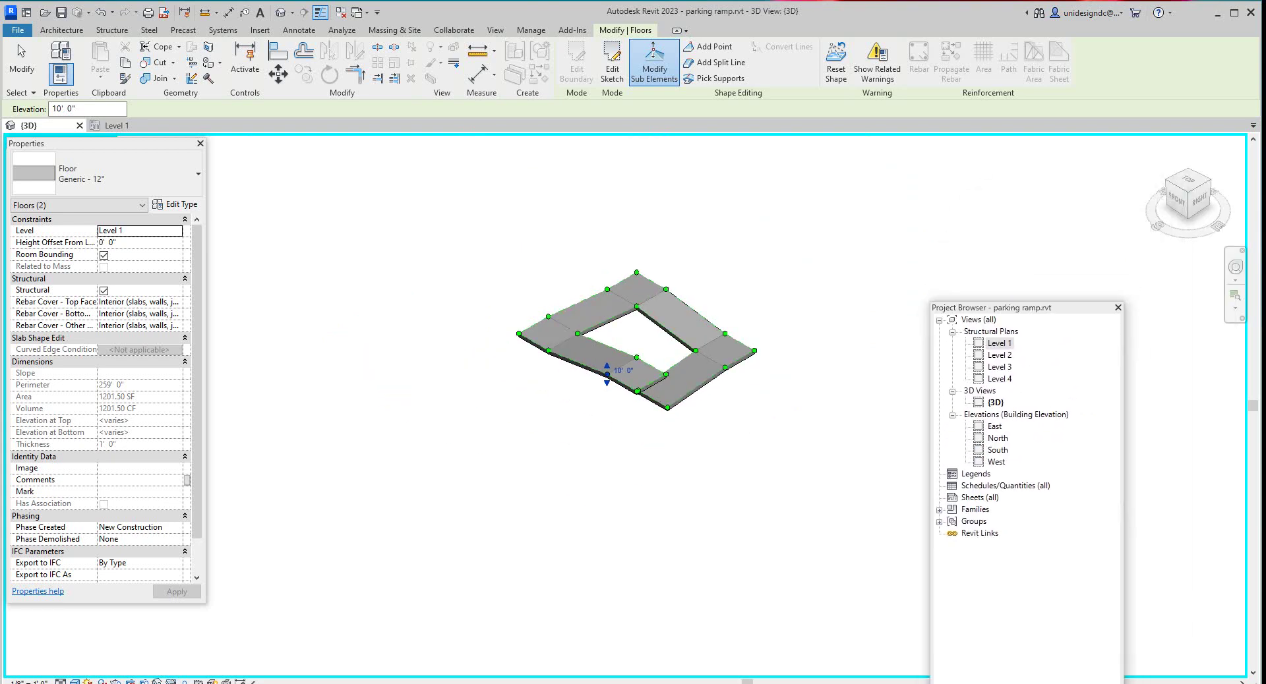
mouse_move(1187, 180)
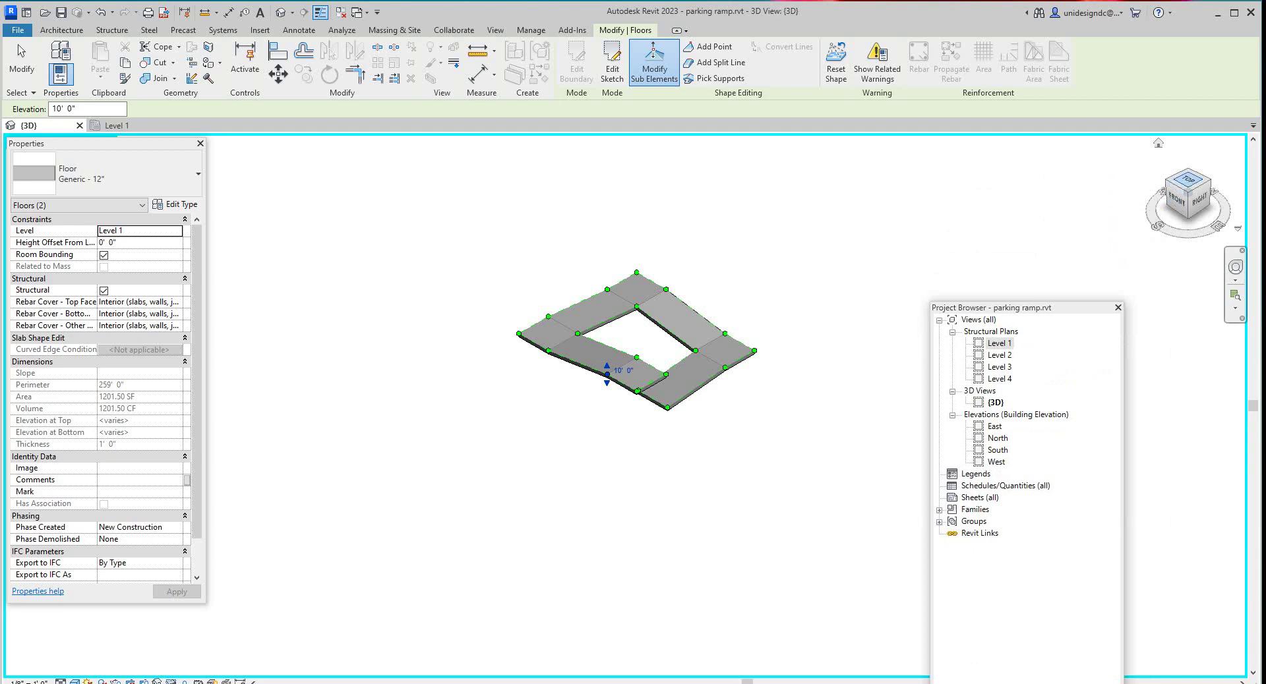
left_click(1188, 180)
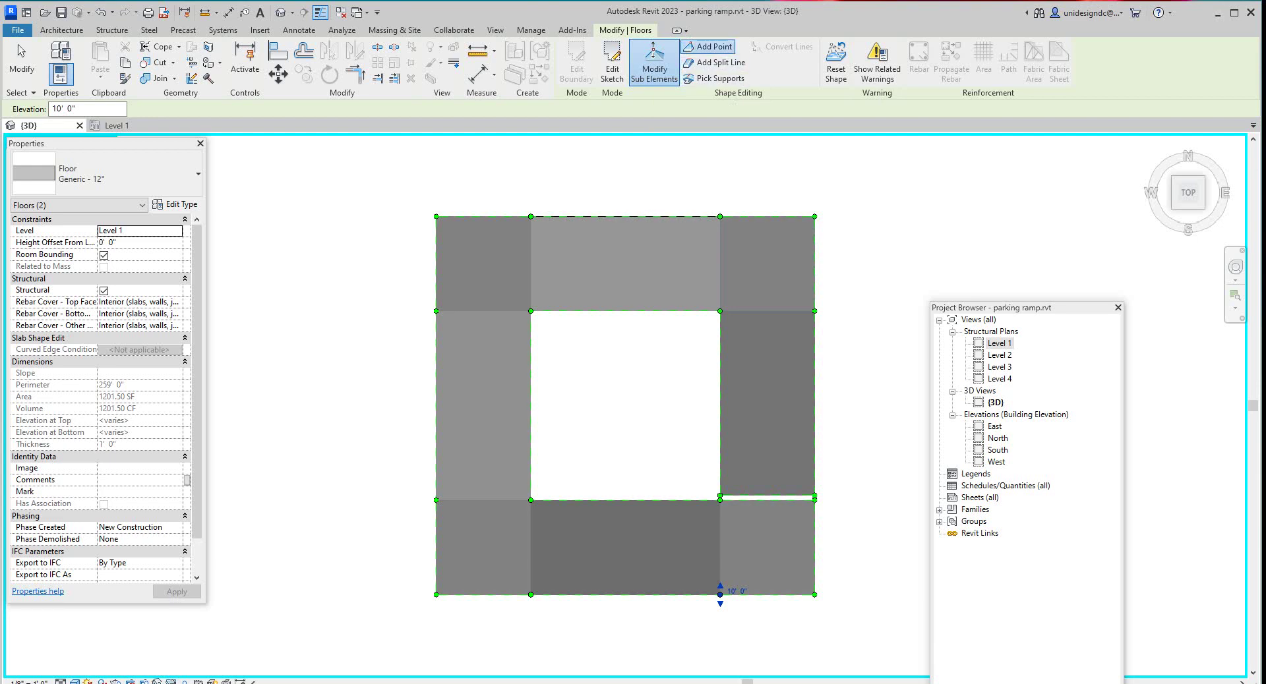
Add shape points at the centres of the northeast and northwest corner landings, accepting the thickness warning, and end the command
left_click(709, 46)
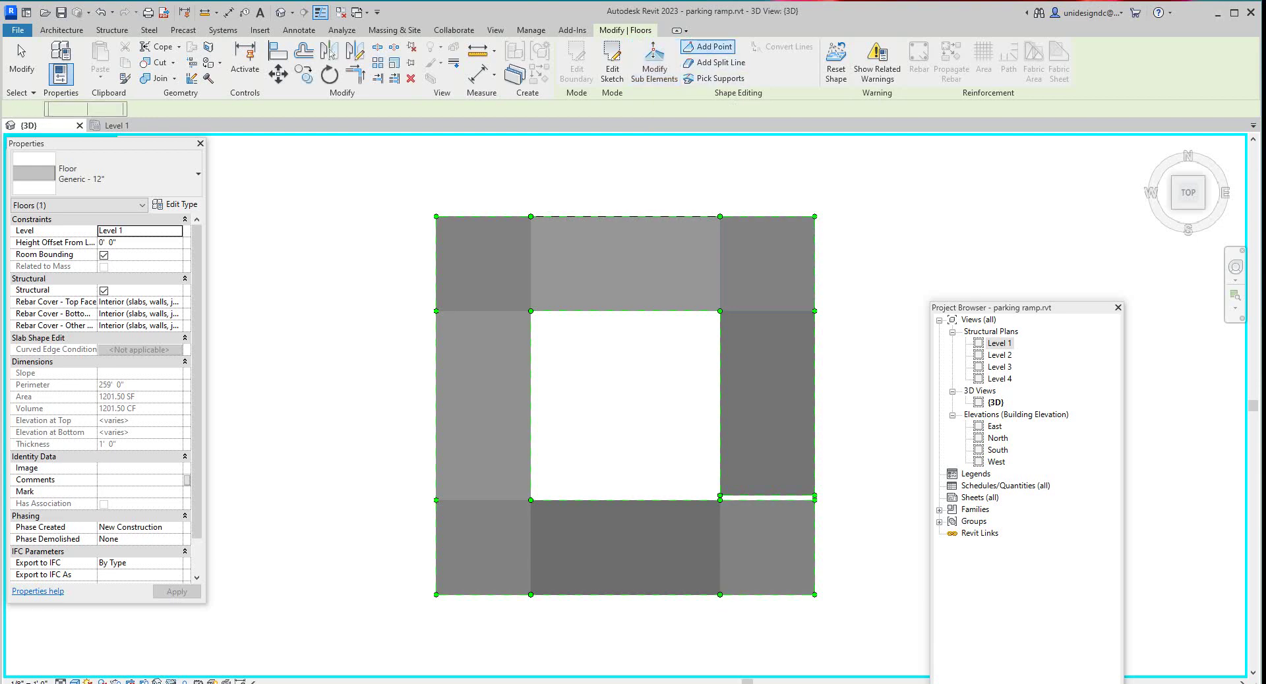
left_click(766, 264)
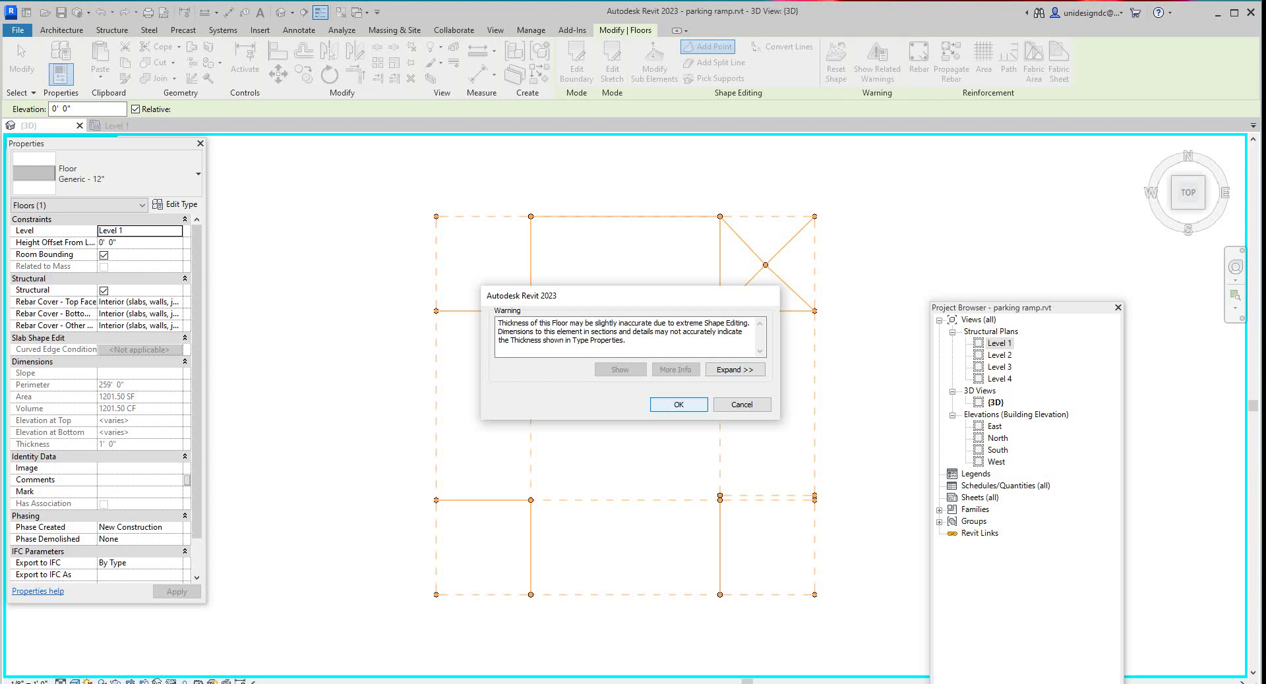
left_click(679, 405)
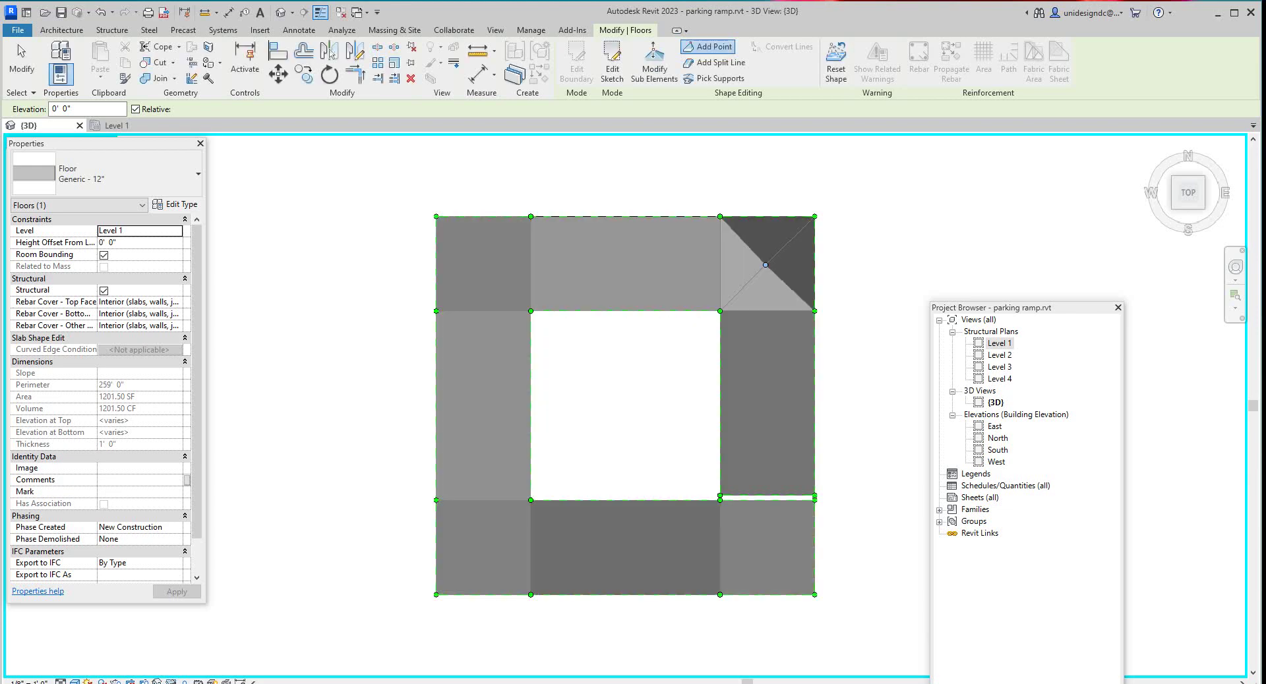
left_click(478, 251)
left_click(481, 263)
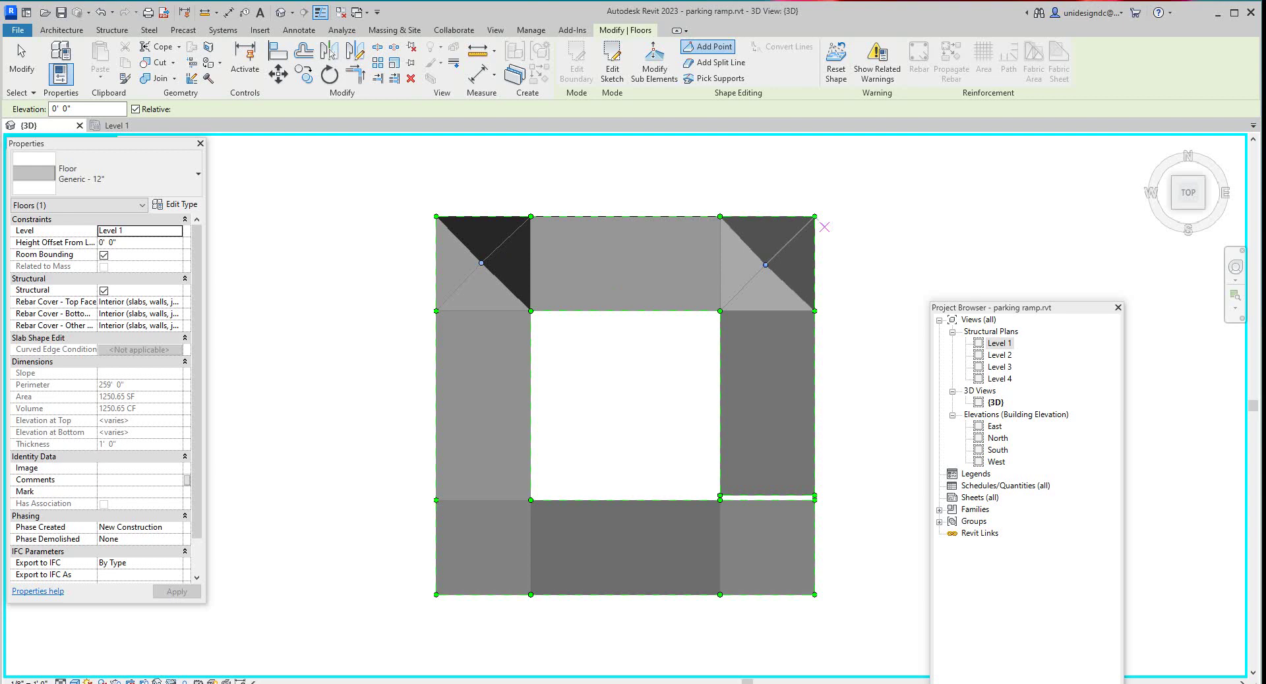
scroll(815, 218, "up", 1)
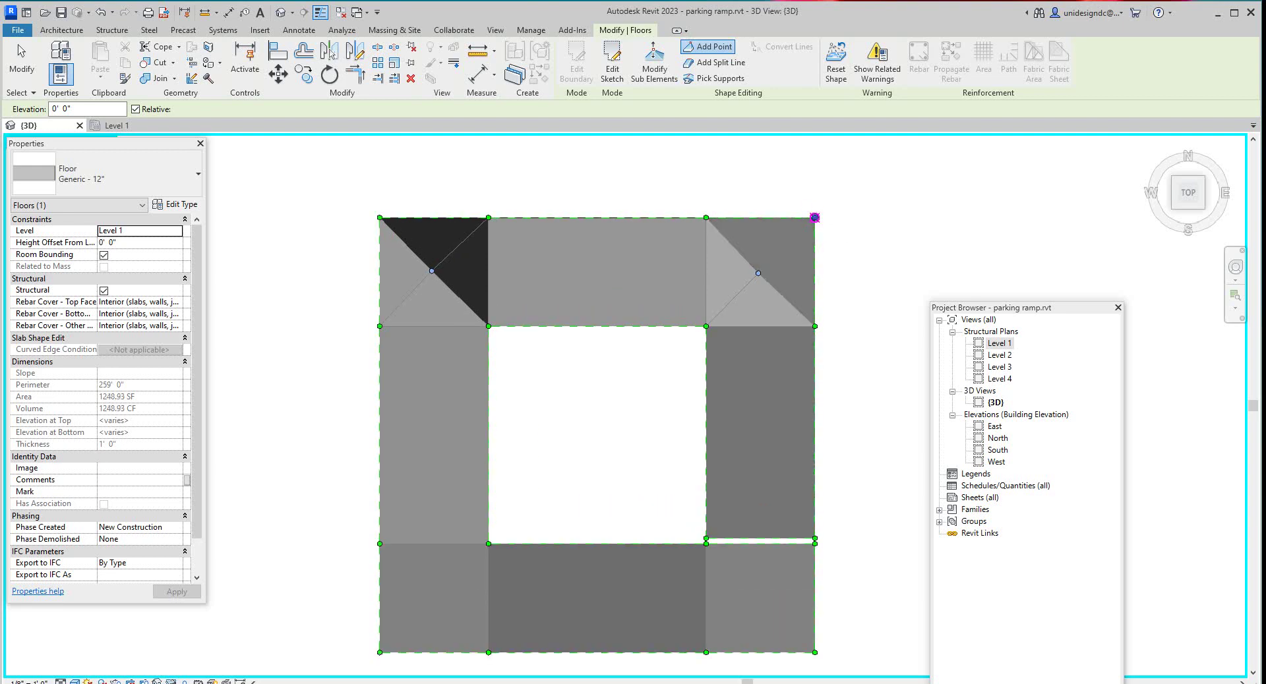
right_click(815, 218)
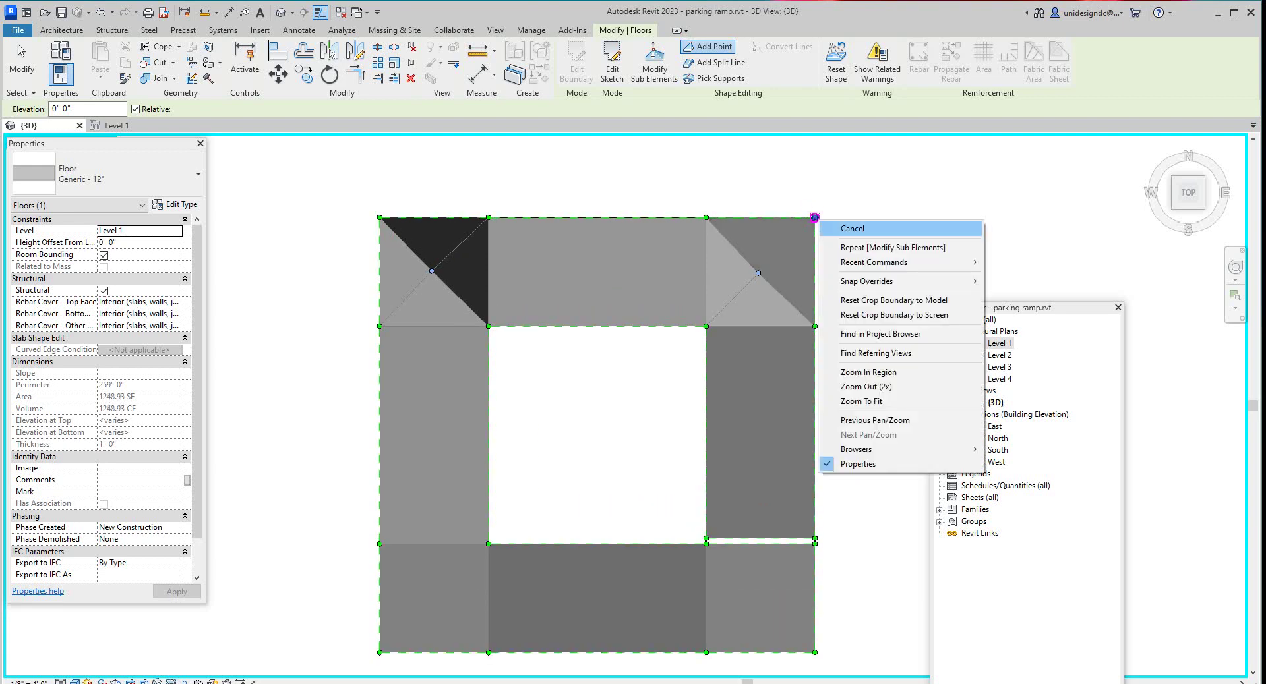
left_click(852, 228)
Add shape points at the centres of the southwest and southeast corner landings with a relative elevation of 0'
scroll(435, 502, "down", 2)
scroll(426, 554, "up", 2)
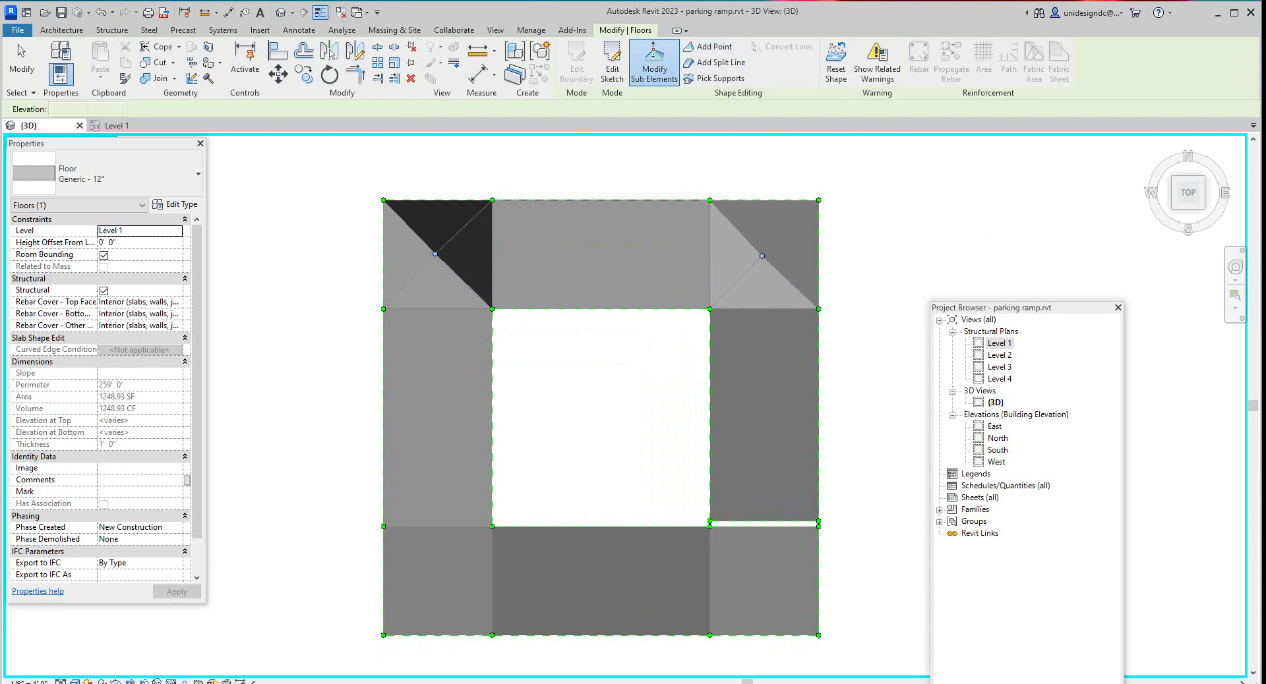
left_click(714, 46)
left_click(434, 580)
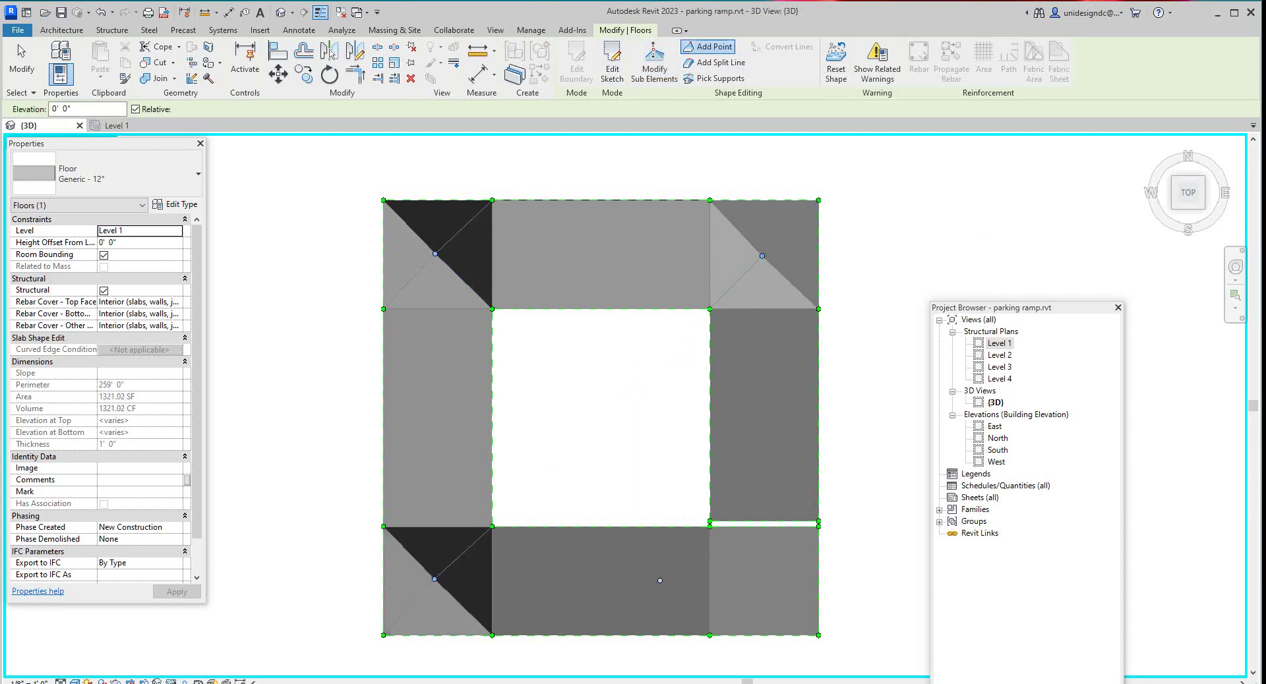
left_click(770, 580)
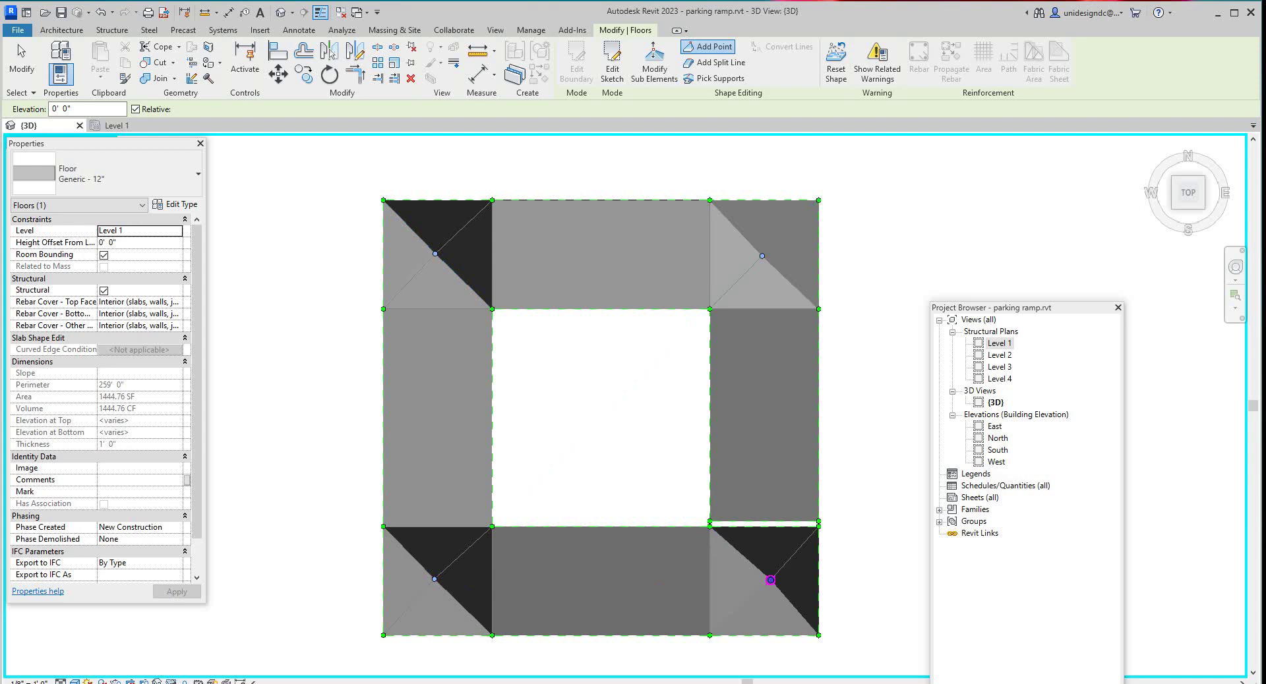
Switch to an isometric 3D view and examine the centre points of the corner landings, especially the northeast one
middle_click_drag(794, 607, 803, 606)
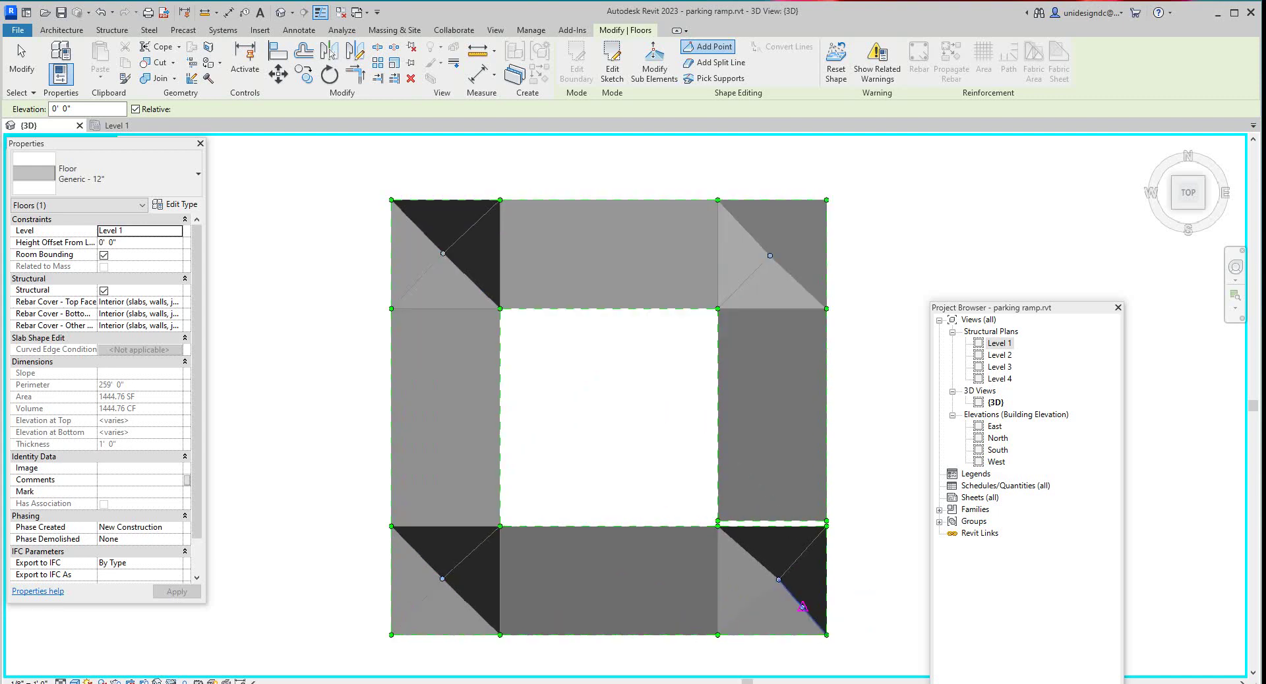
scroll(803, 601, "up", 2)
scroll(659, 368, "down", 5)
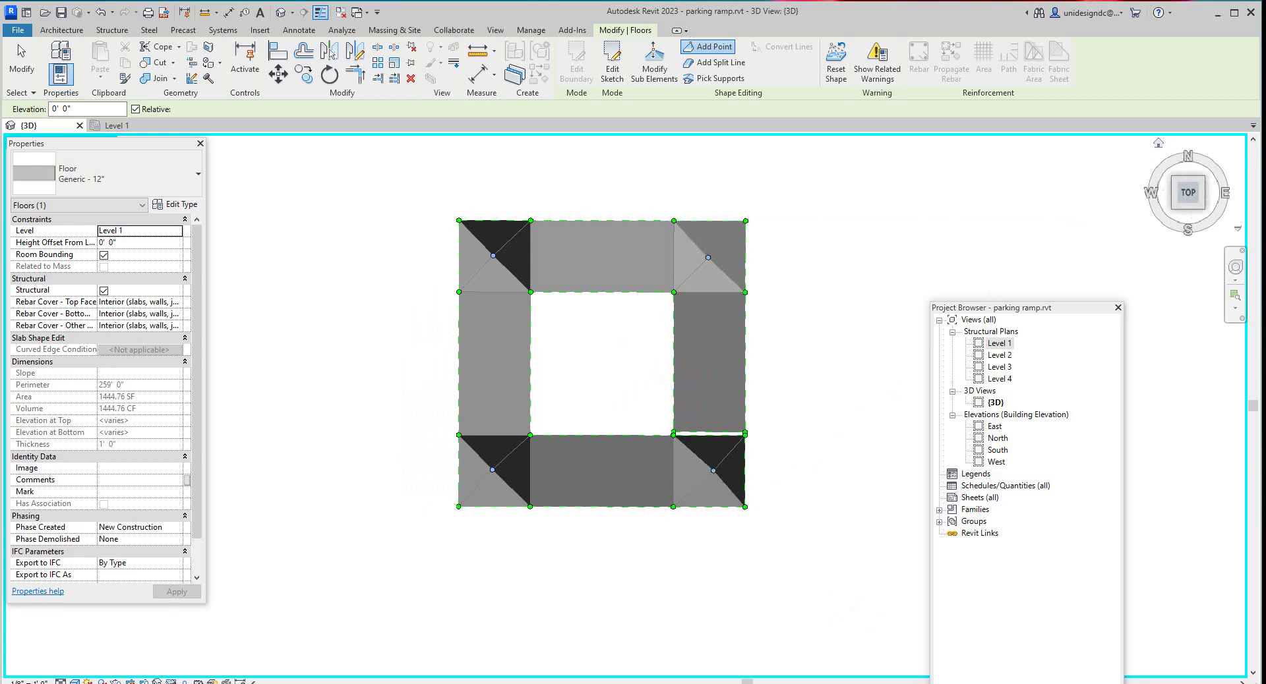
left_click(1203, 207)
scroll(231, 407, "down", 1)
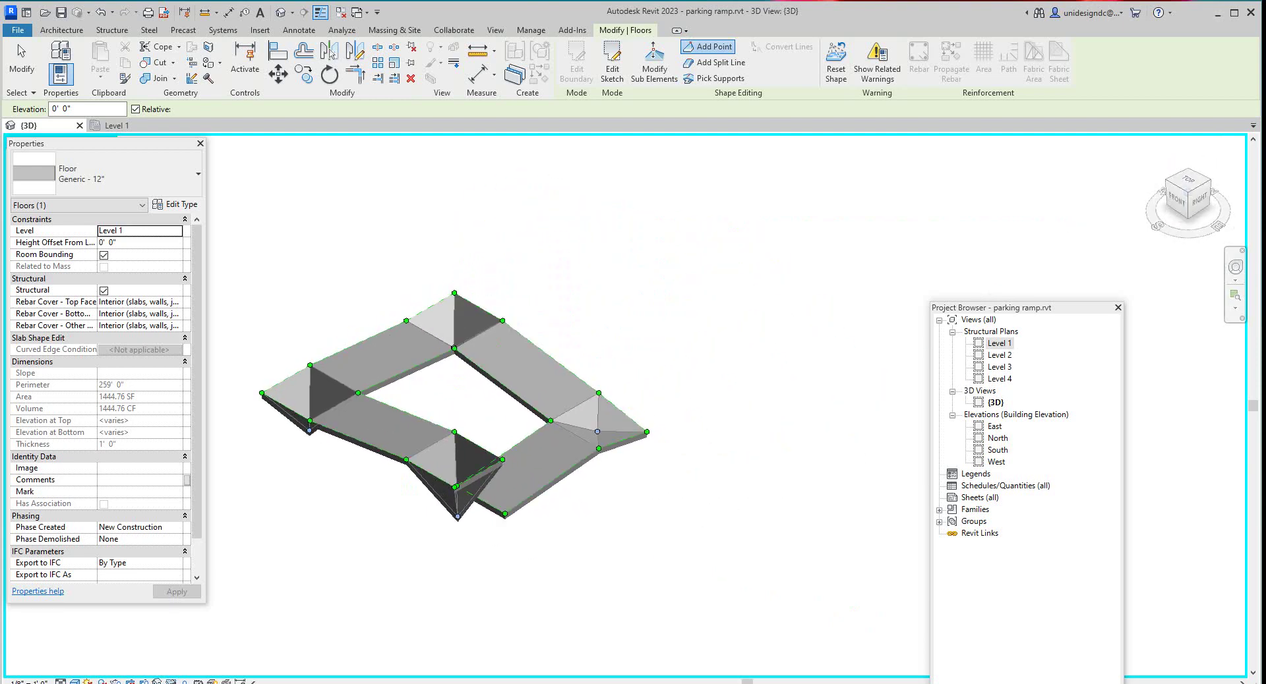
scroll(565, 450, "up", 3)
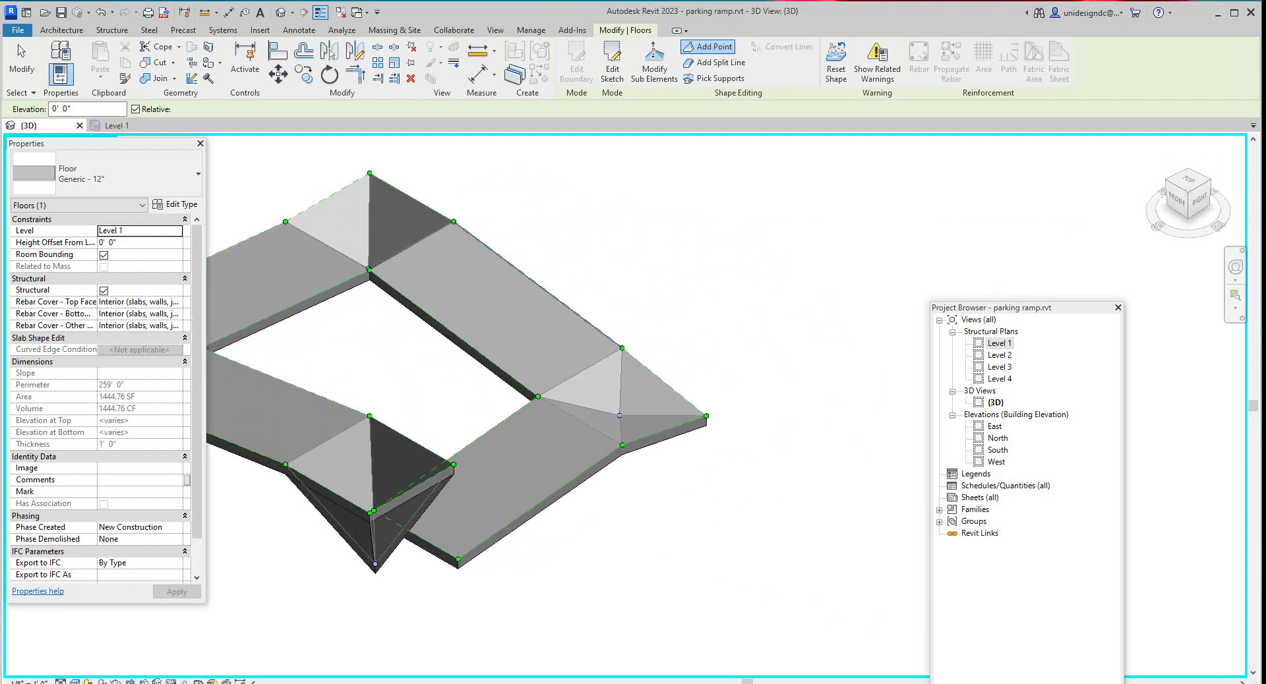
scroll(675, 455, "up", 1)
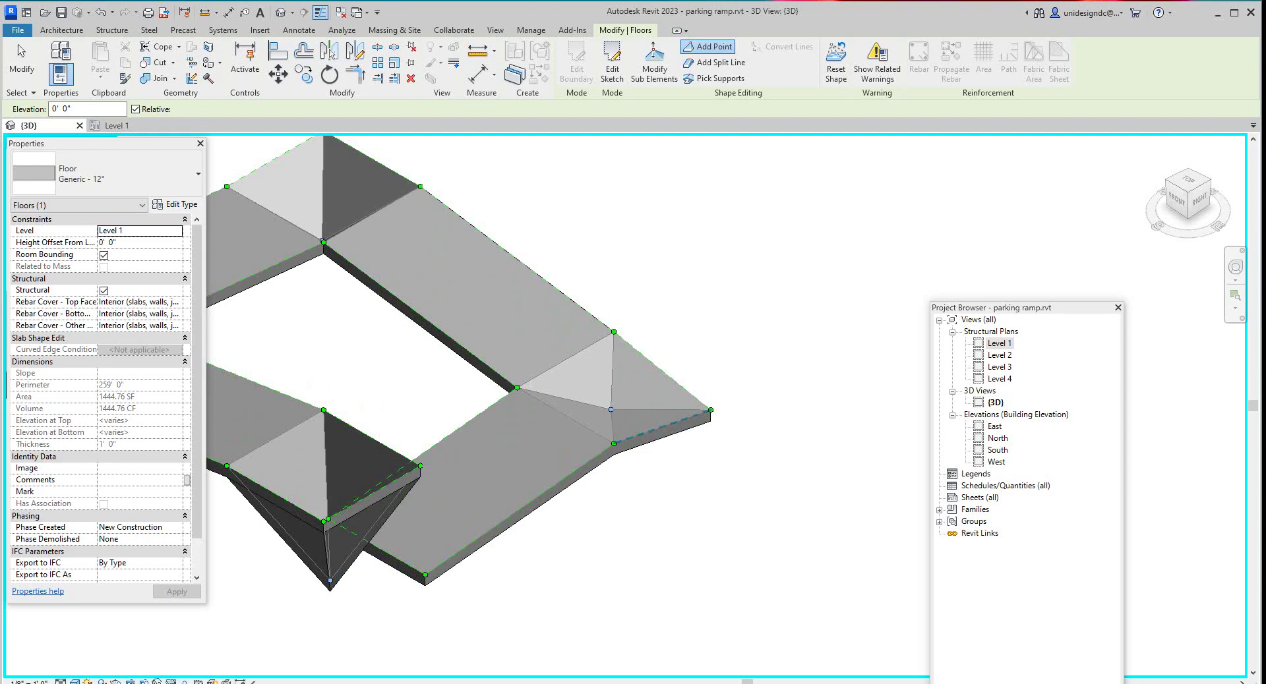
scroll(650, 402, "up", 2)
right_click(688, 299)
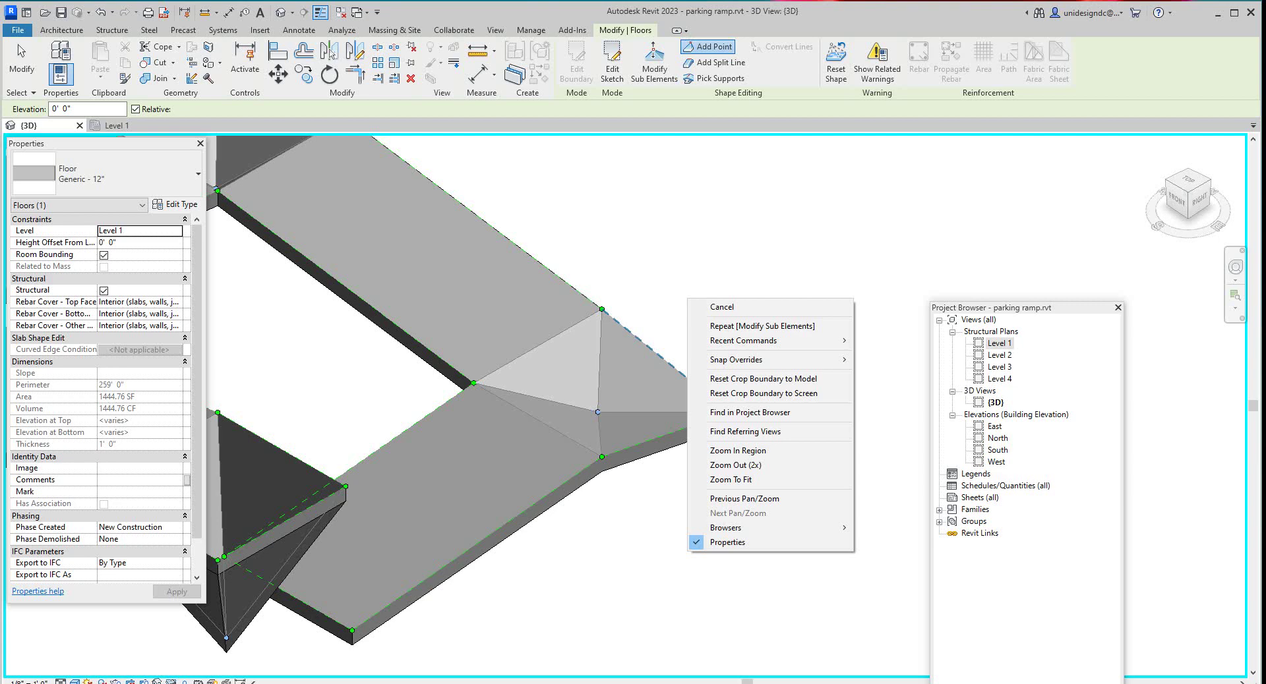
key("Escape")
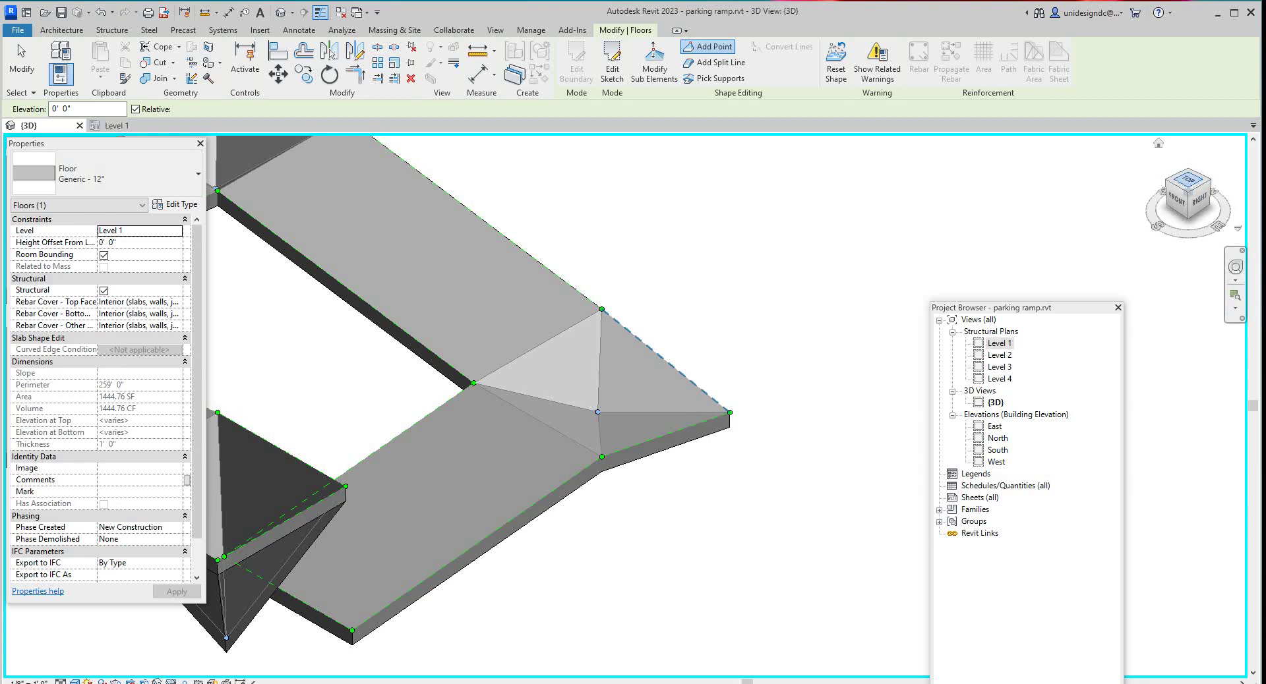
In the top view, set the elevation of the northwest corner landing's centre point to 4' 6"
left_click(1187, 179)
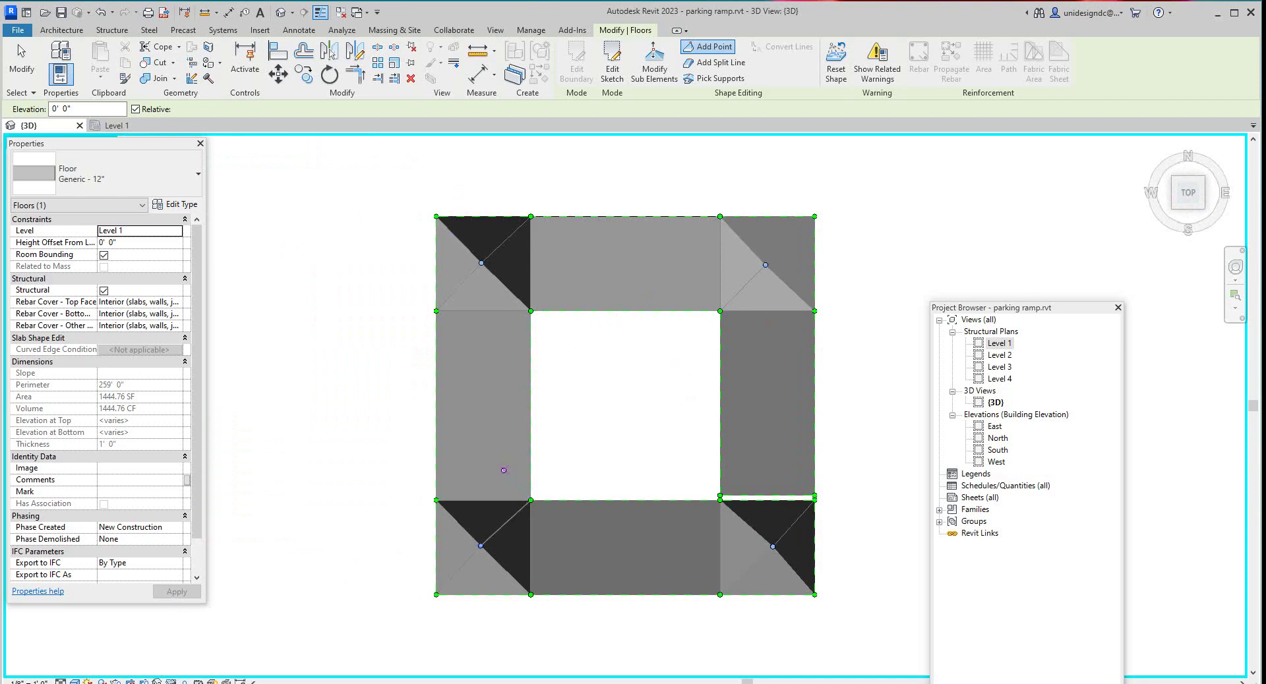
left_click(506, 449)
scroll(490, 255, "up", 1)
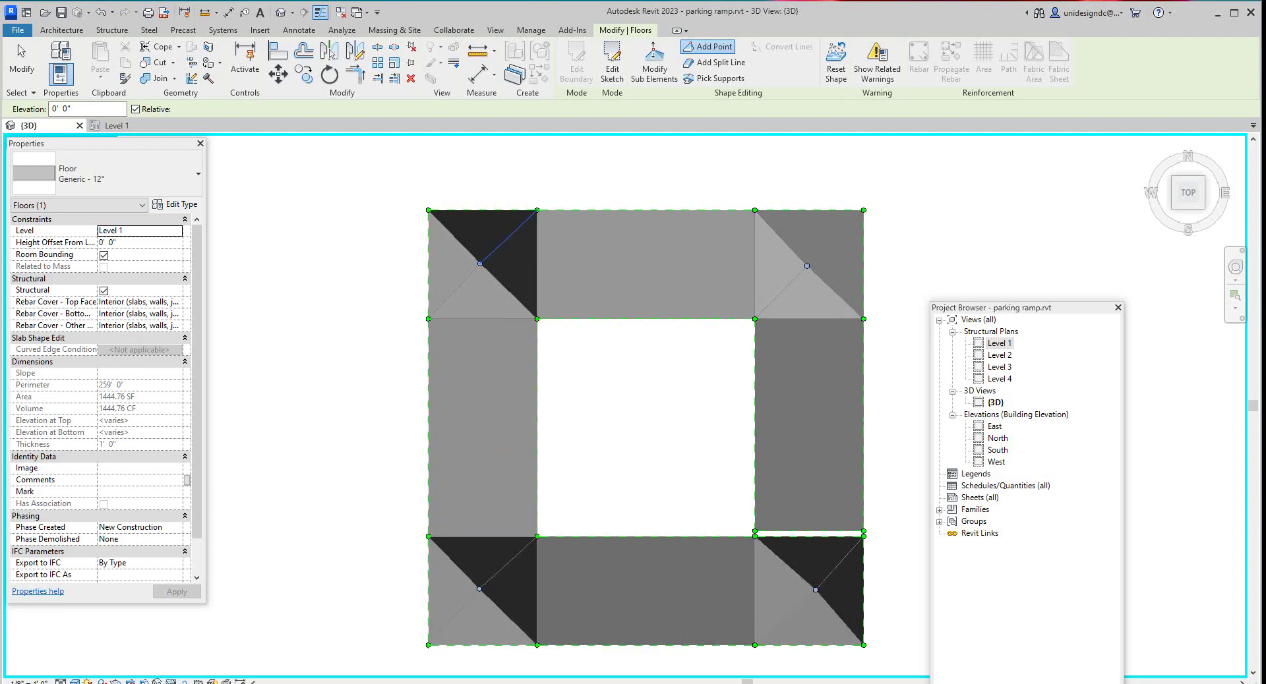
scroll(490, 257, "up", 1)
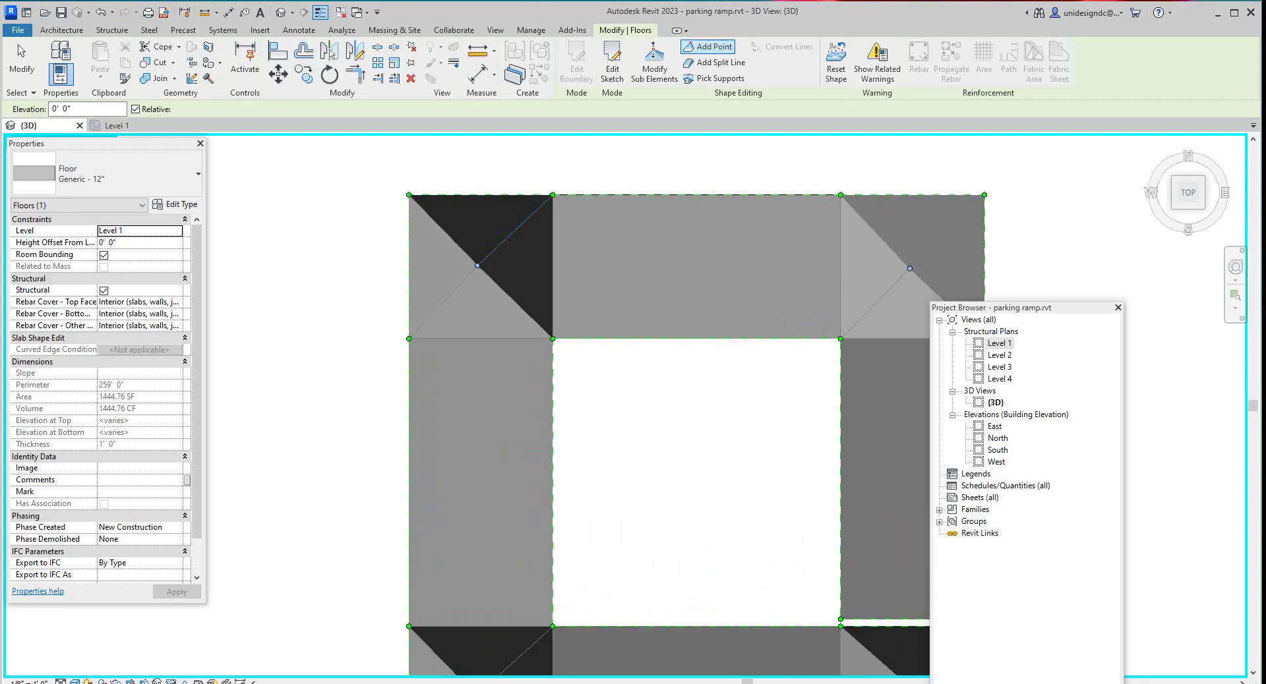
left_click(667, 70)
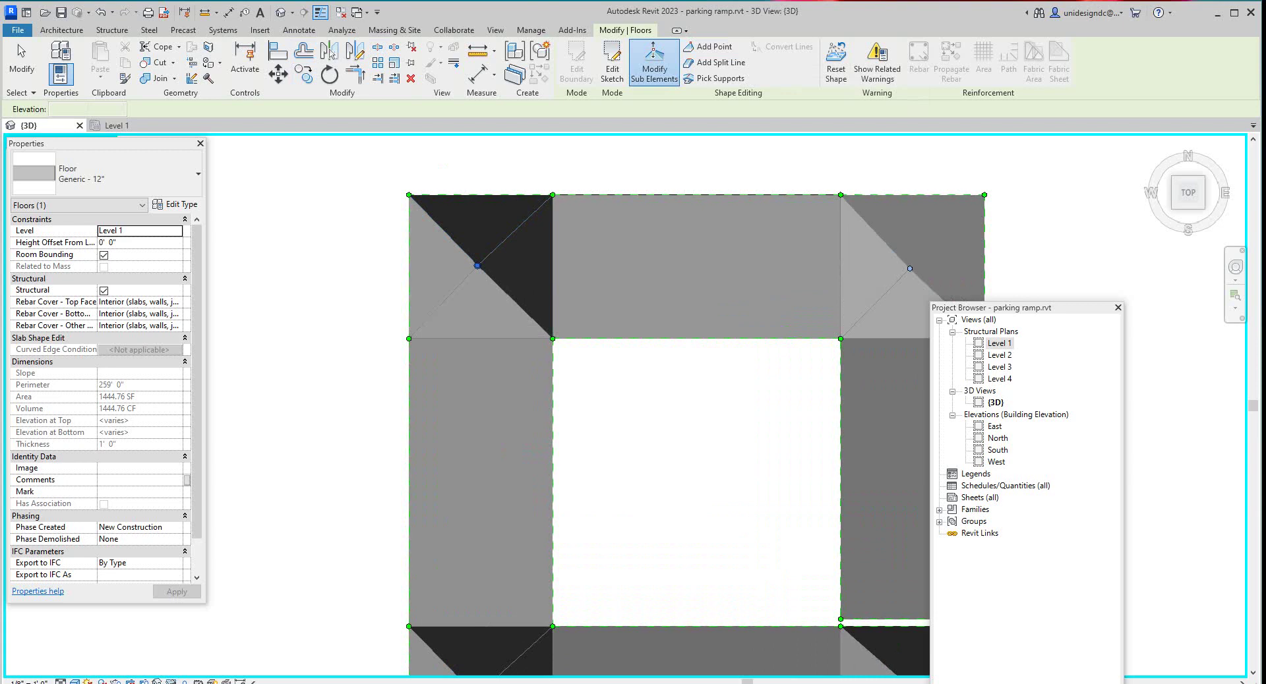
left_click(477, 265)
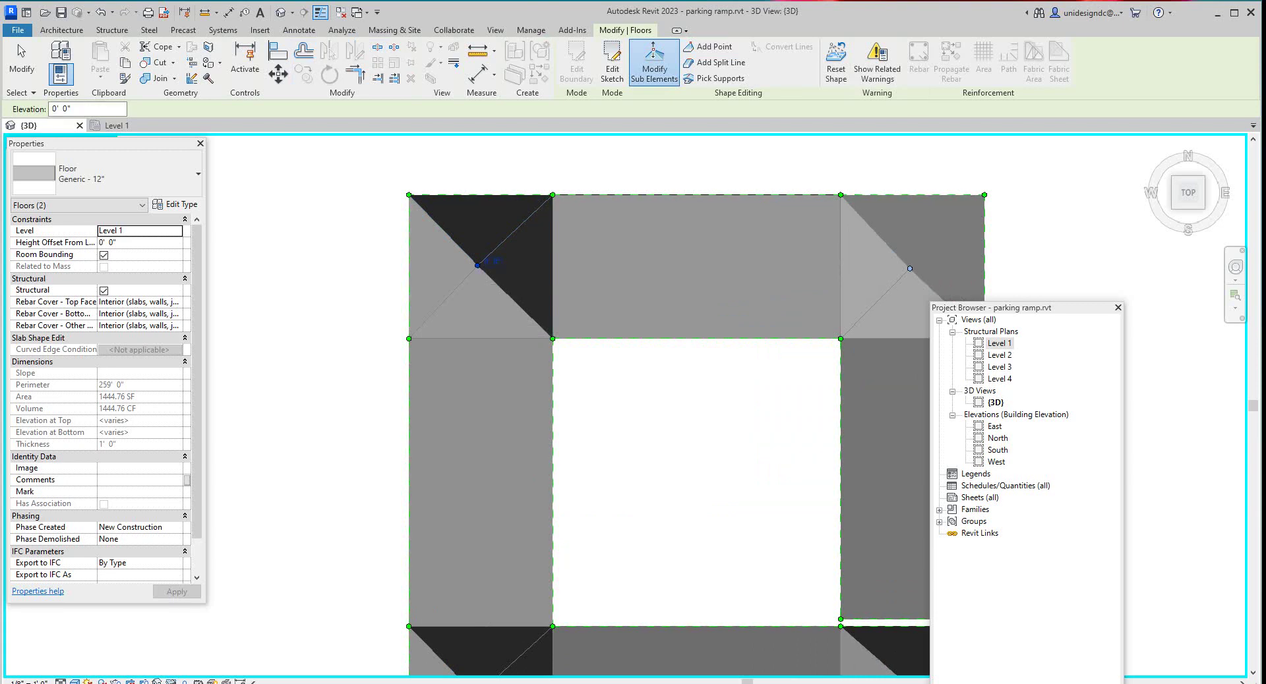
left_click(493, 261)
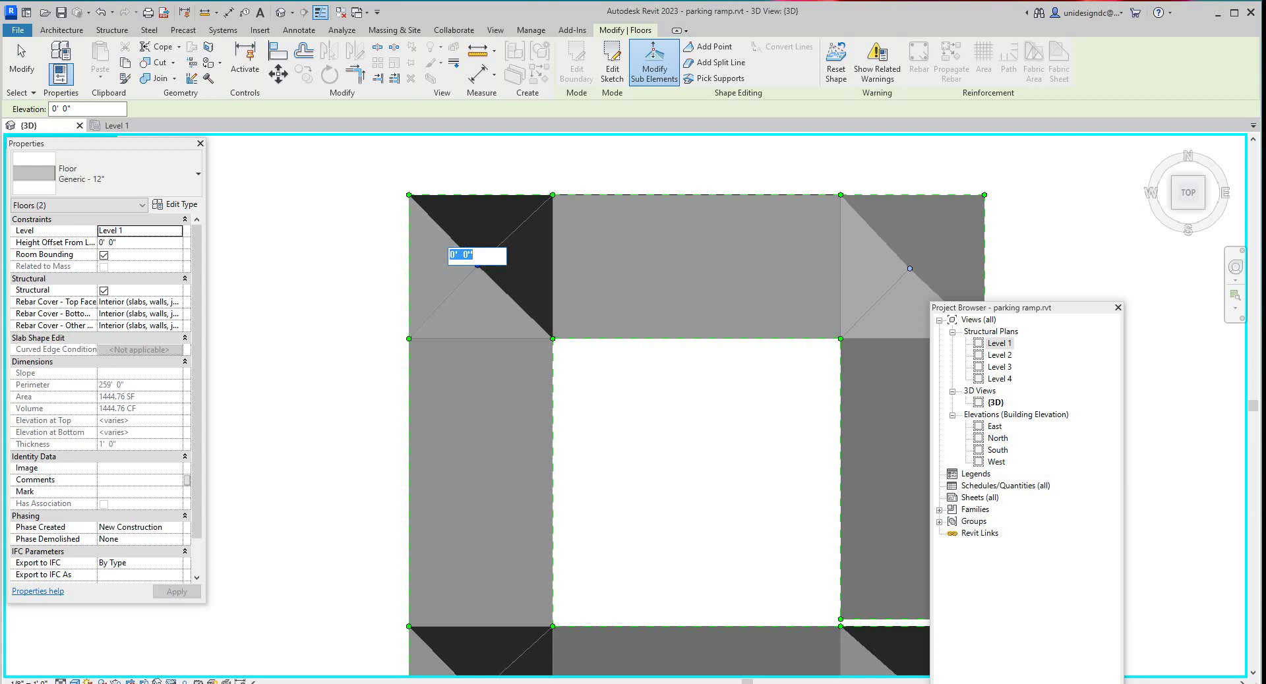
type("4 6")
key("Return")
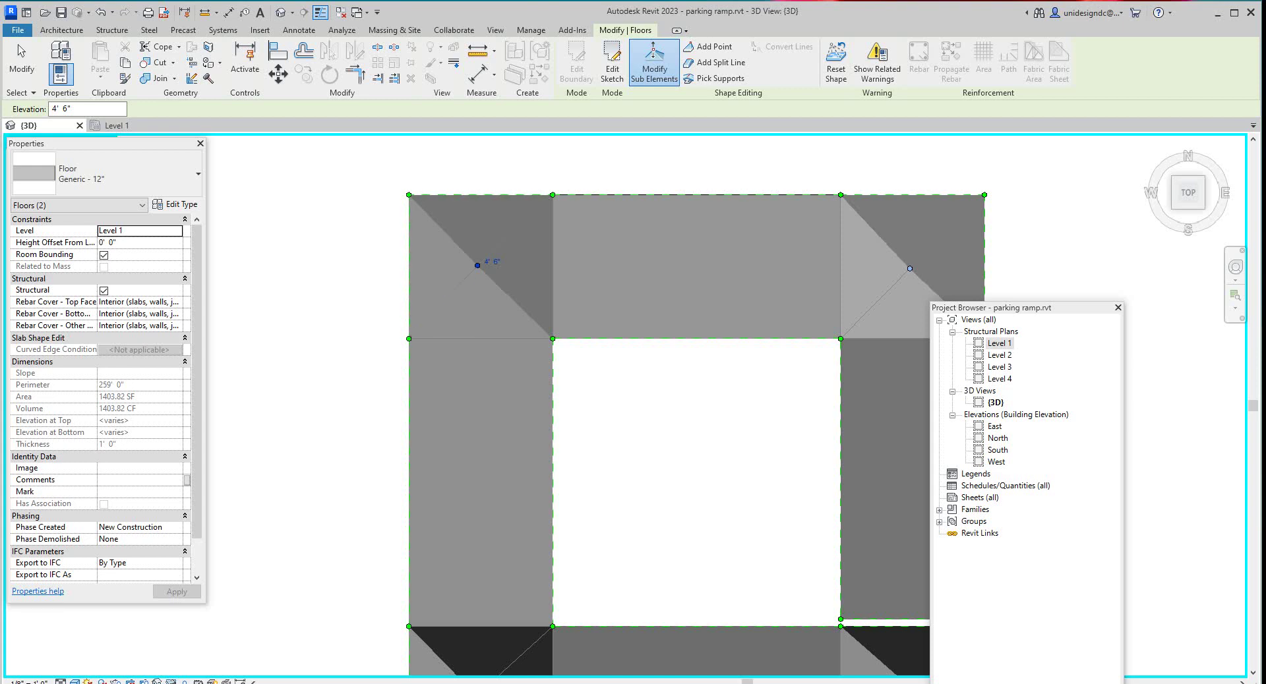
Set the elevation of the northeast corner landing's centre point to 1' 6"
scroll(367, 295, "down", 2)
scroll(778, 275, "up", 2)
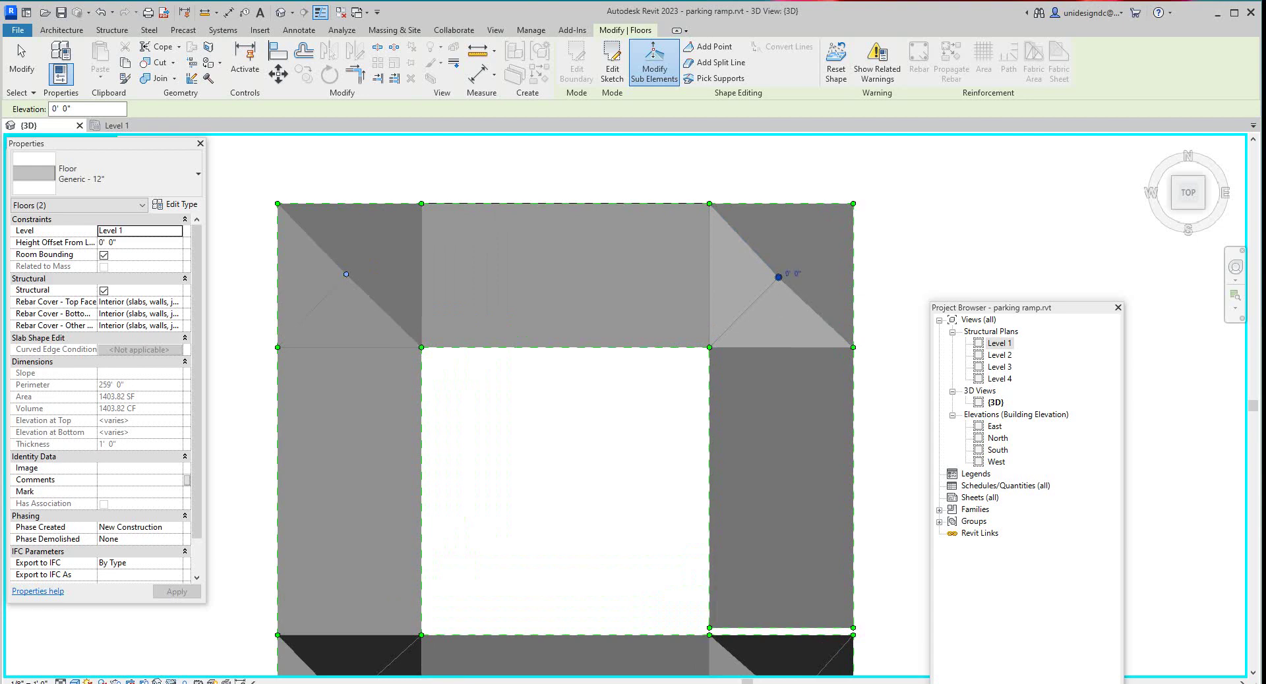
left_click(778, 277)
left_click(764, 266)
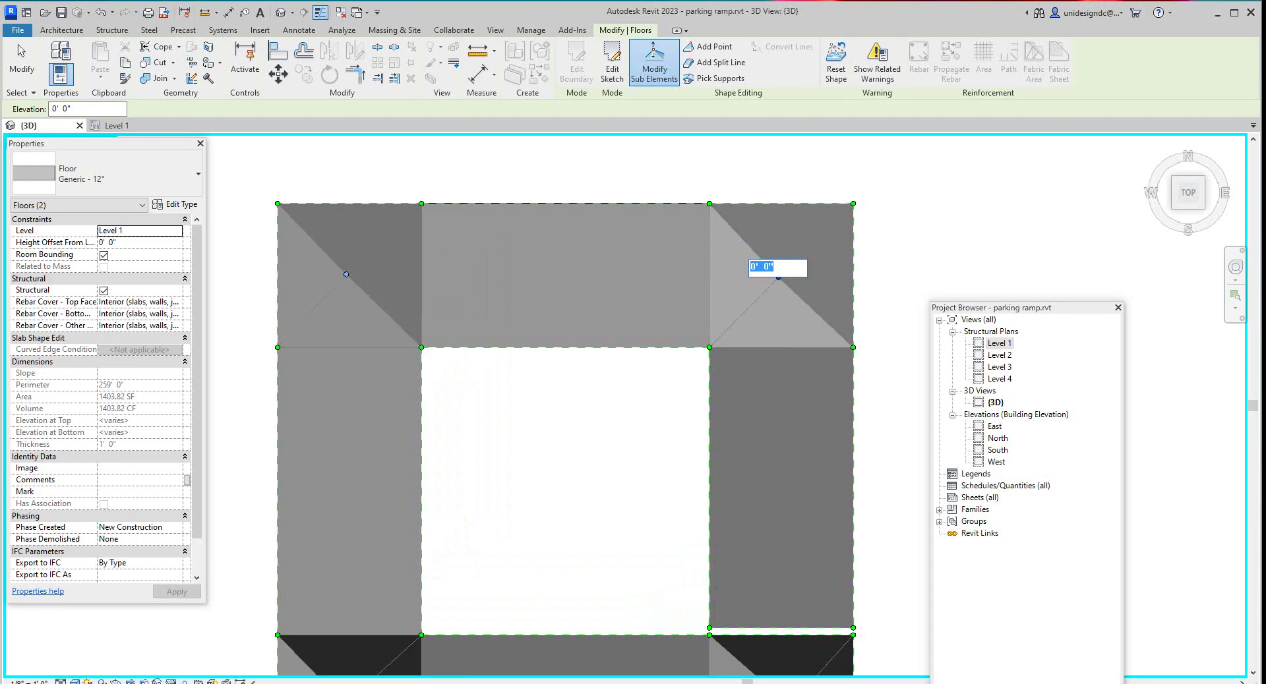
type("1' 6")
key("Return")
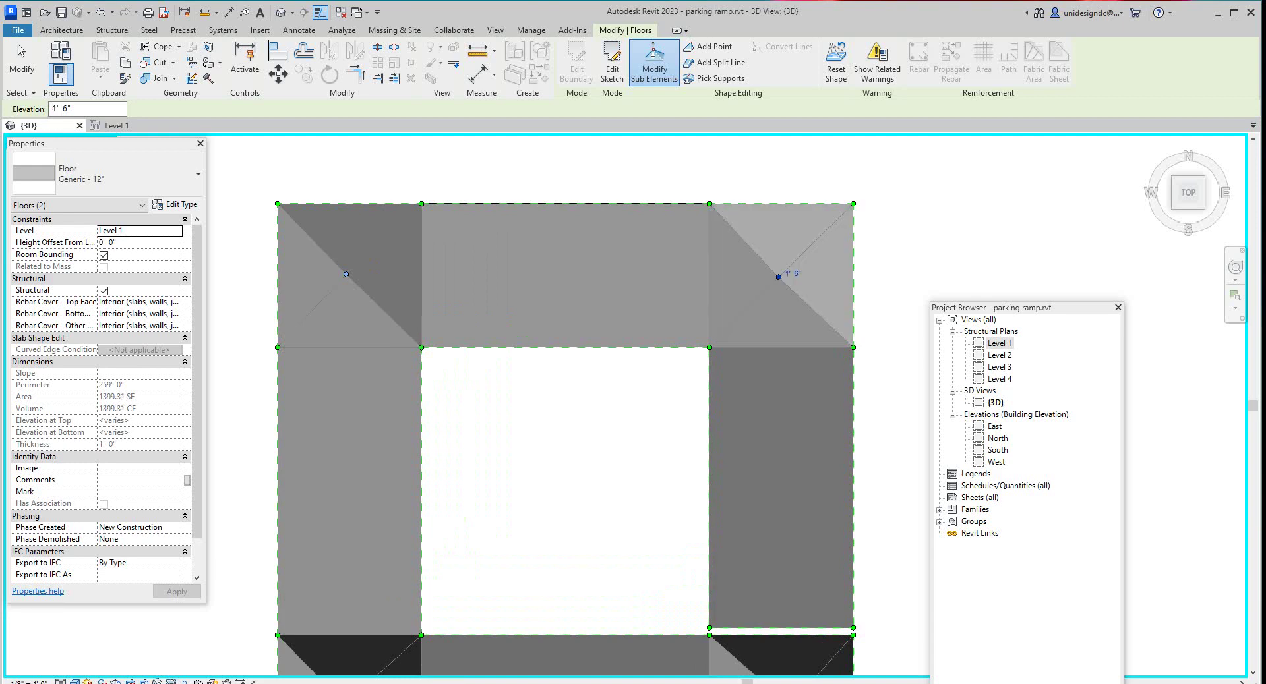
Set the elevation of the southeast corner landing's centre point to 9' 6"
scroll(701, 297, "down", 3)
scroll(781, 481, "up", 2)
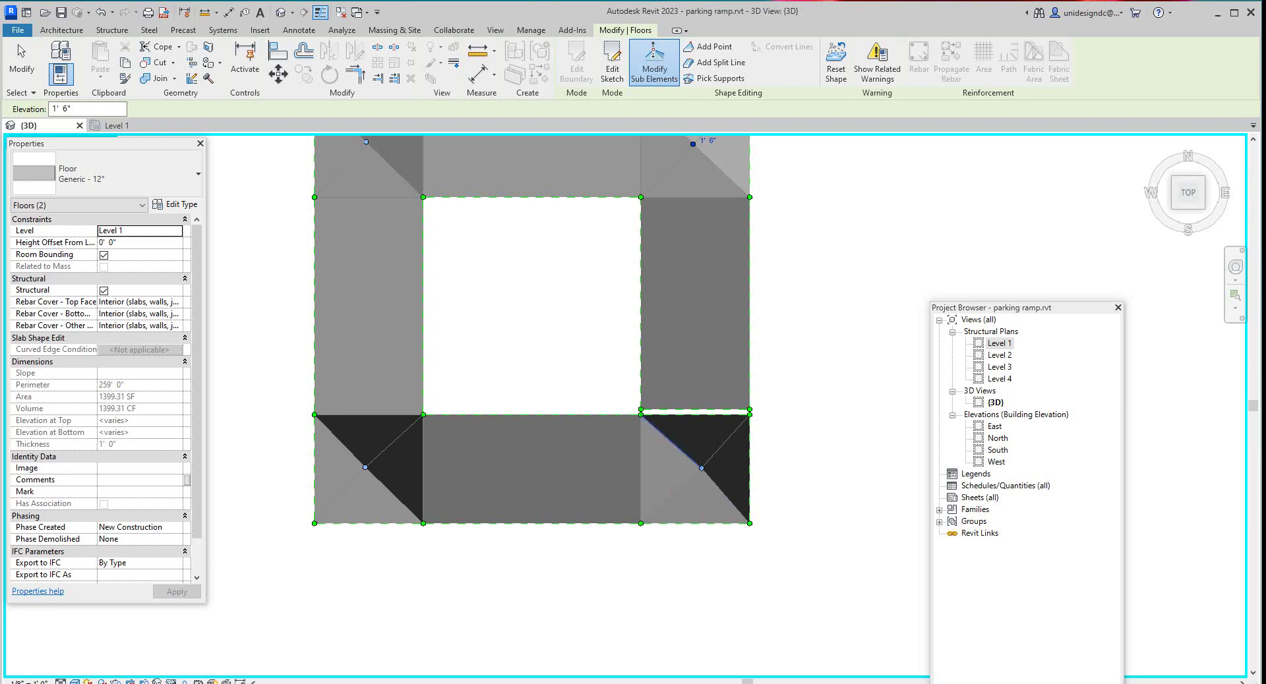
scroll(693, 474, "up", 1)
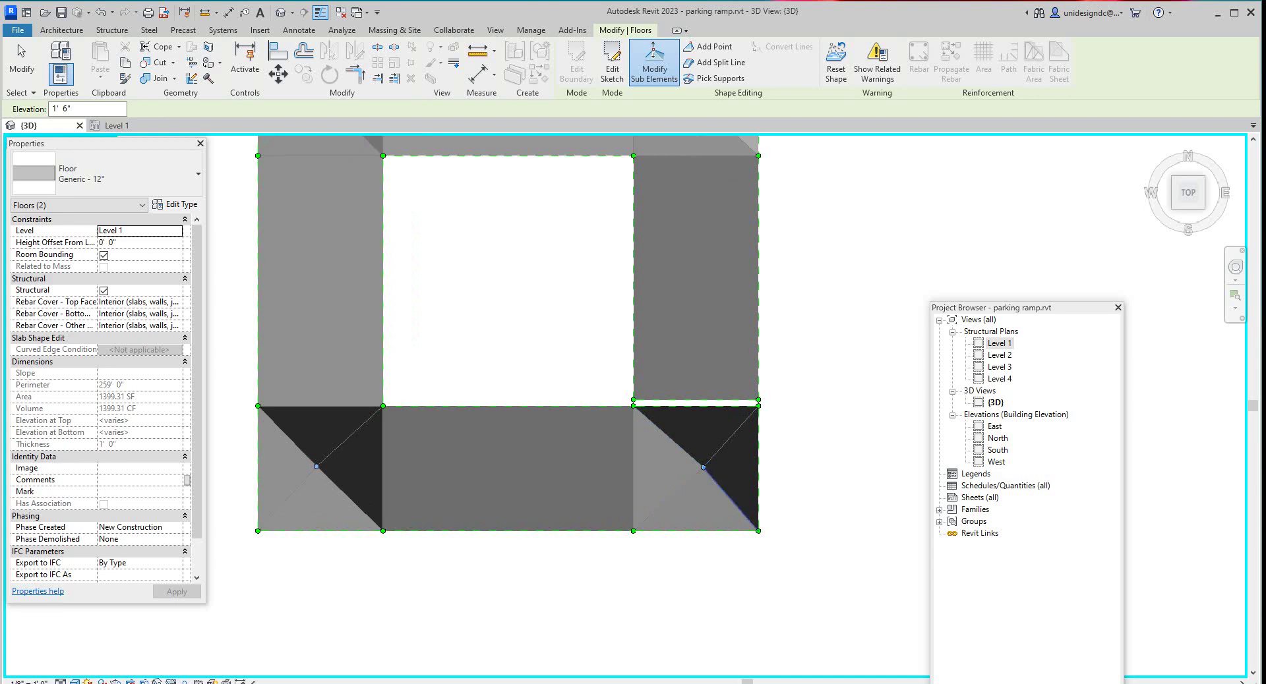
left_click(703, 467)
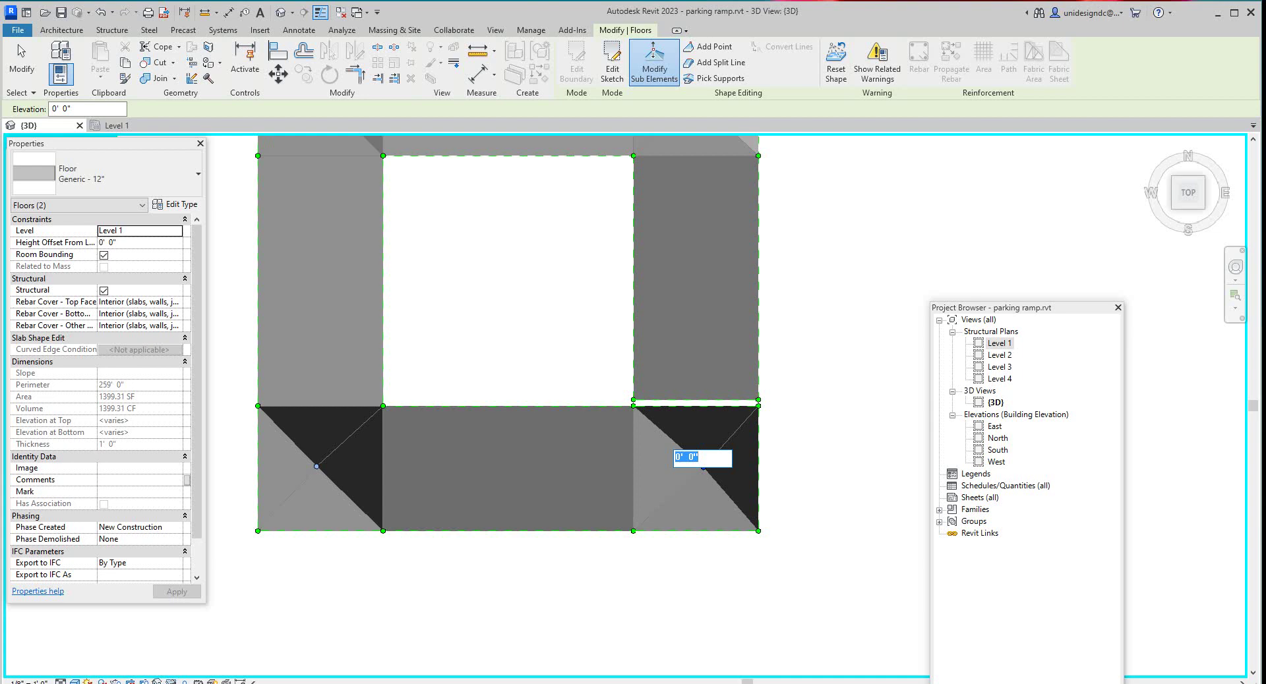
type("9 6")
key("Return")
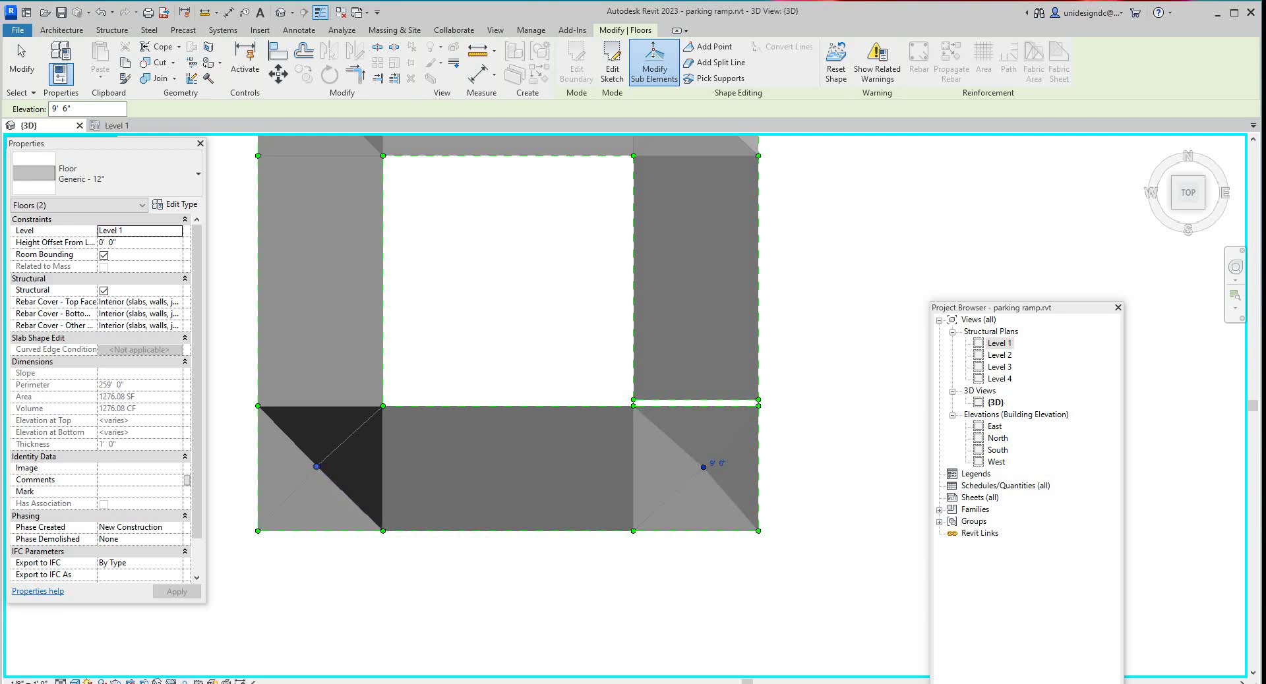
Set the southwest corner landing's centre point to an elevation of 7' 6" and return to the isometric view with the point deselected
left_click(328, 461)
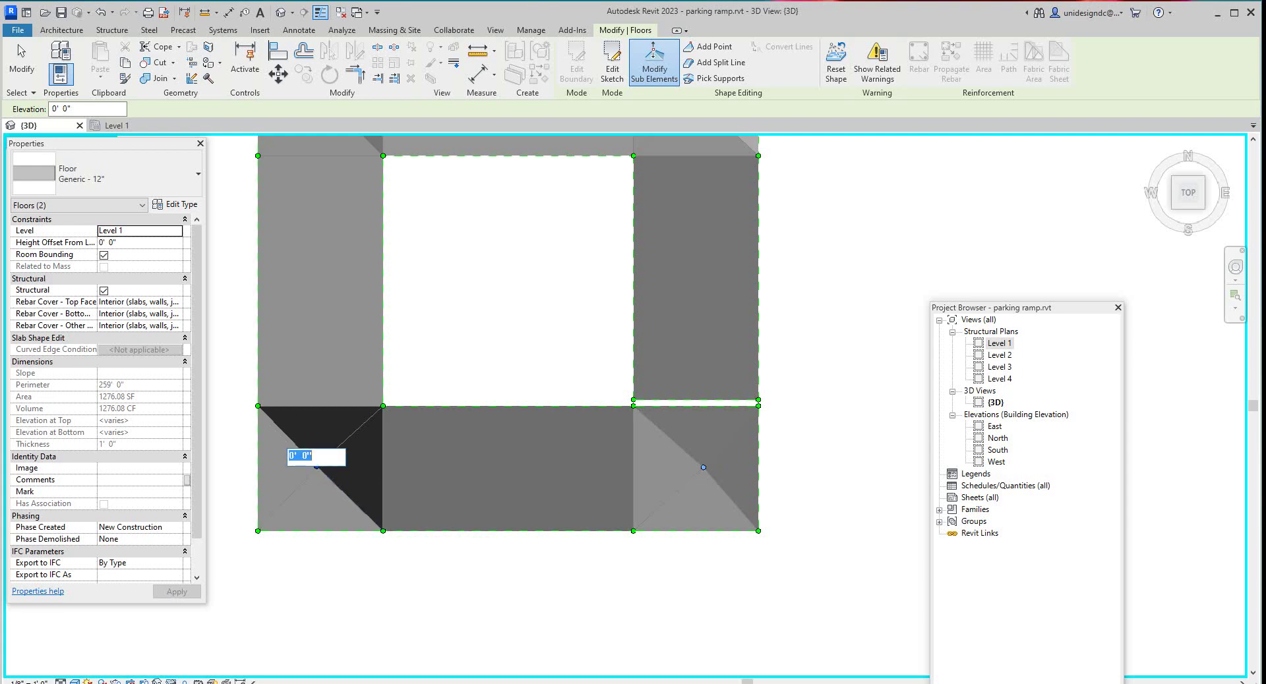
type("76")
key("Return")
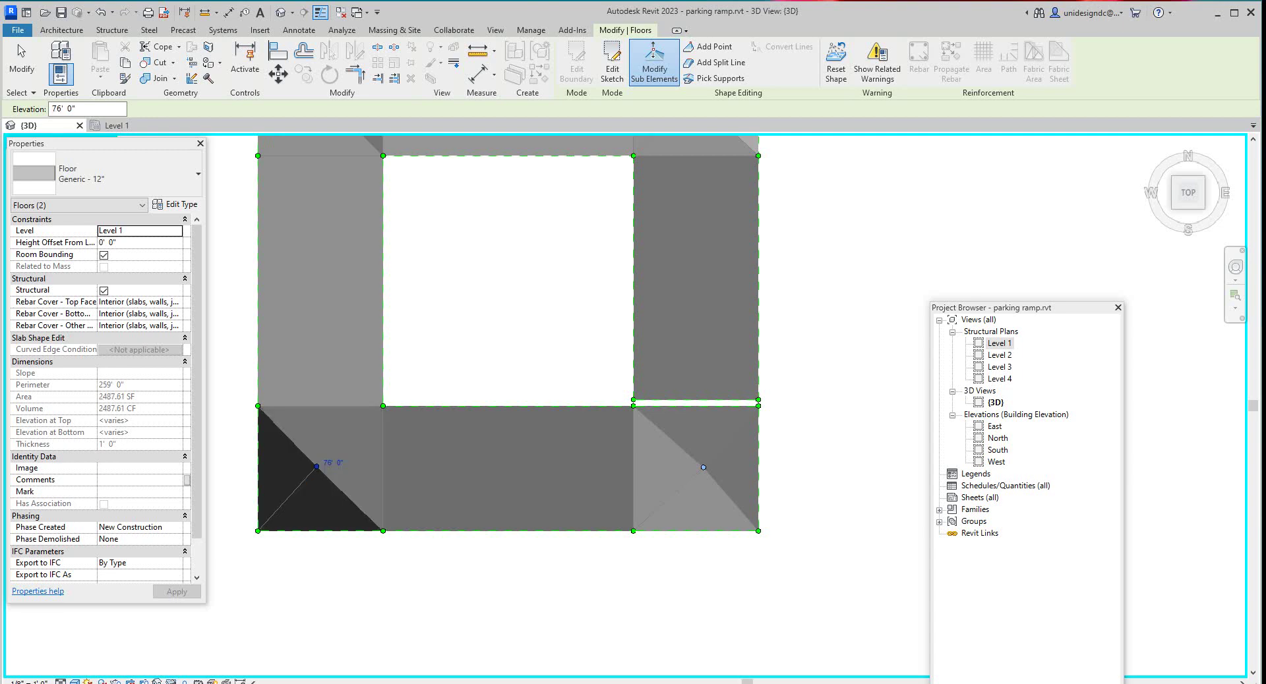
left_click(333, 463)
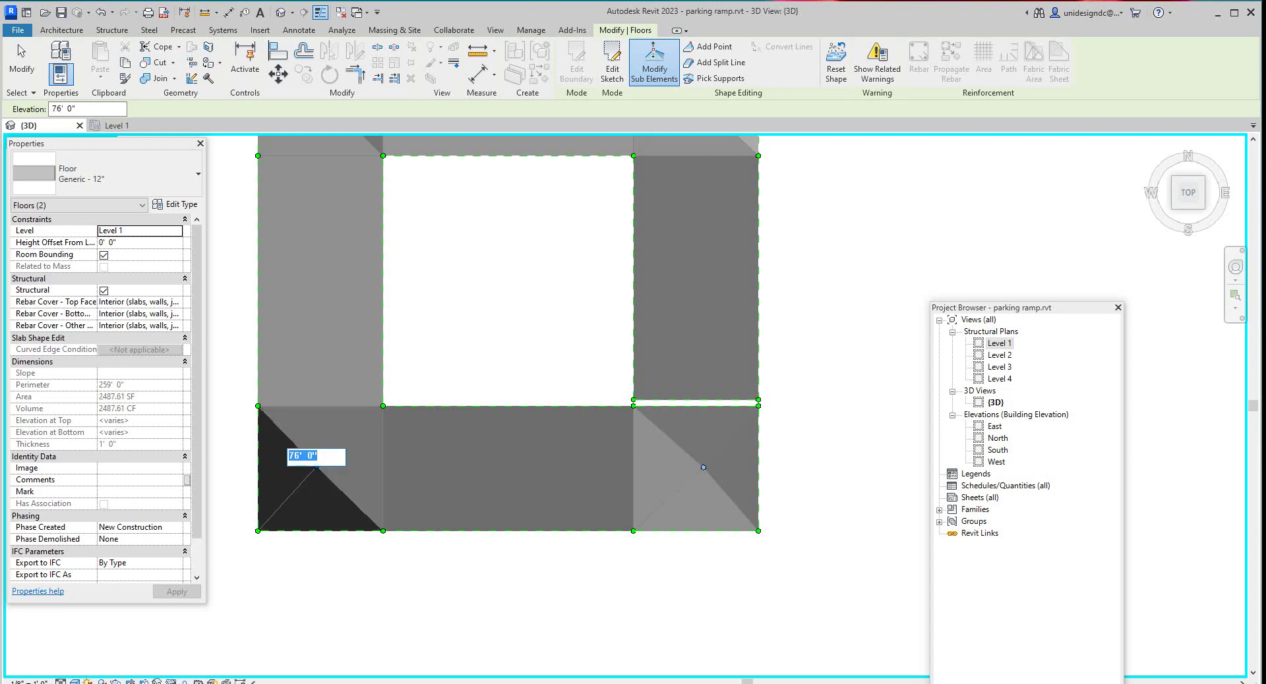
type("7' 6")
key("Return")
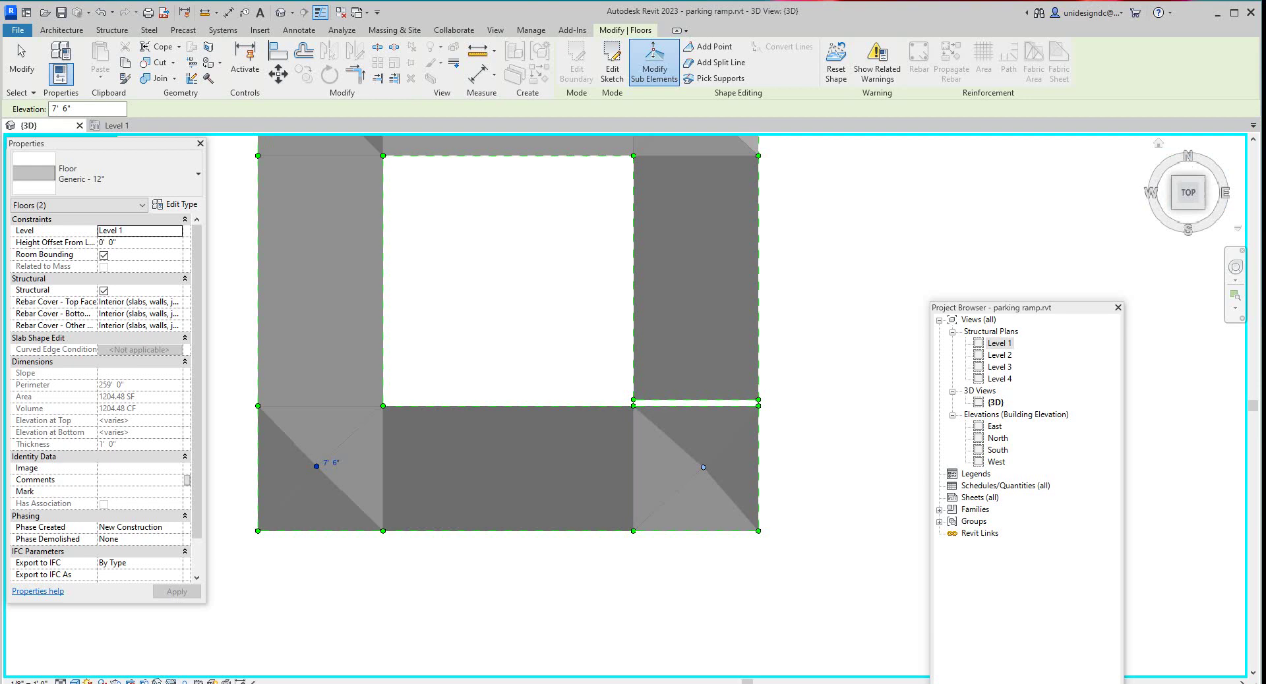
left_click(1203, 207)
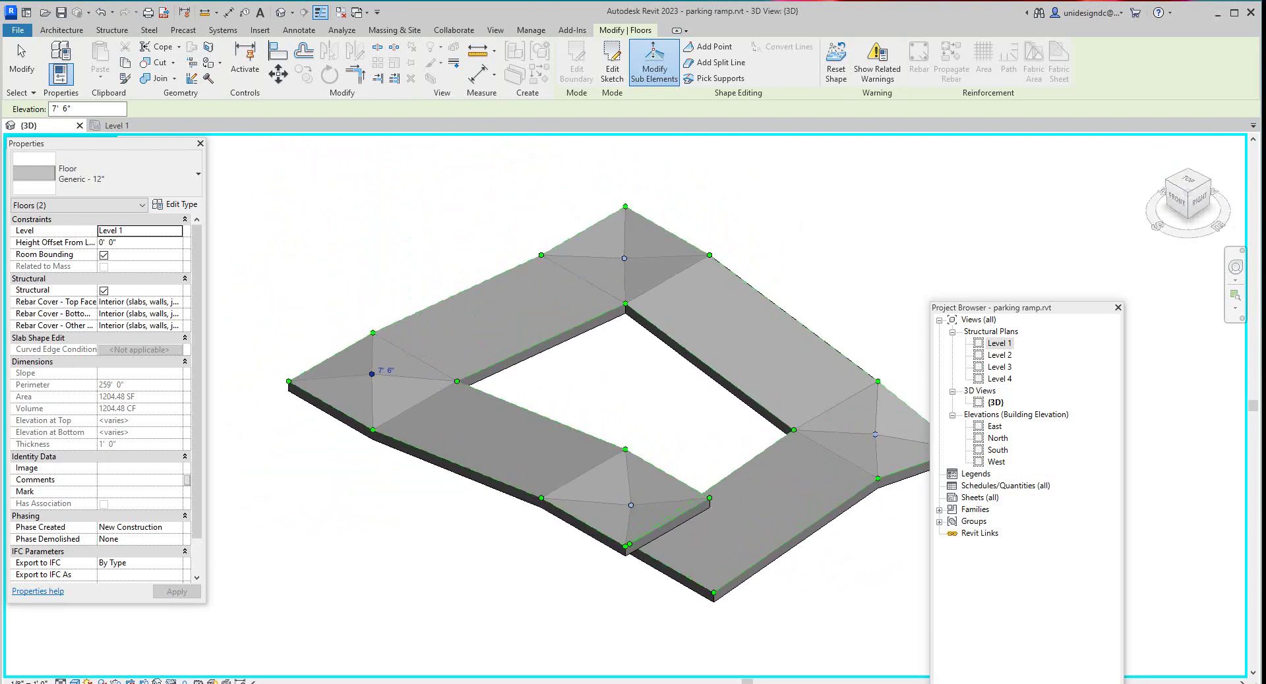
key("Escape")
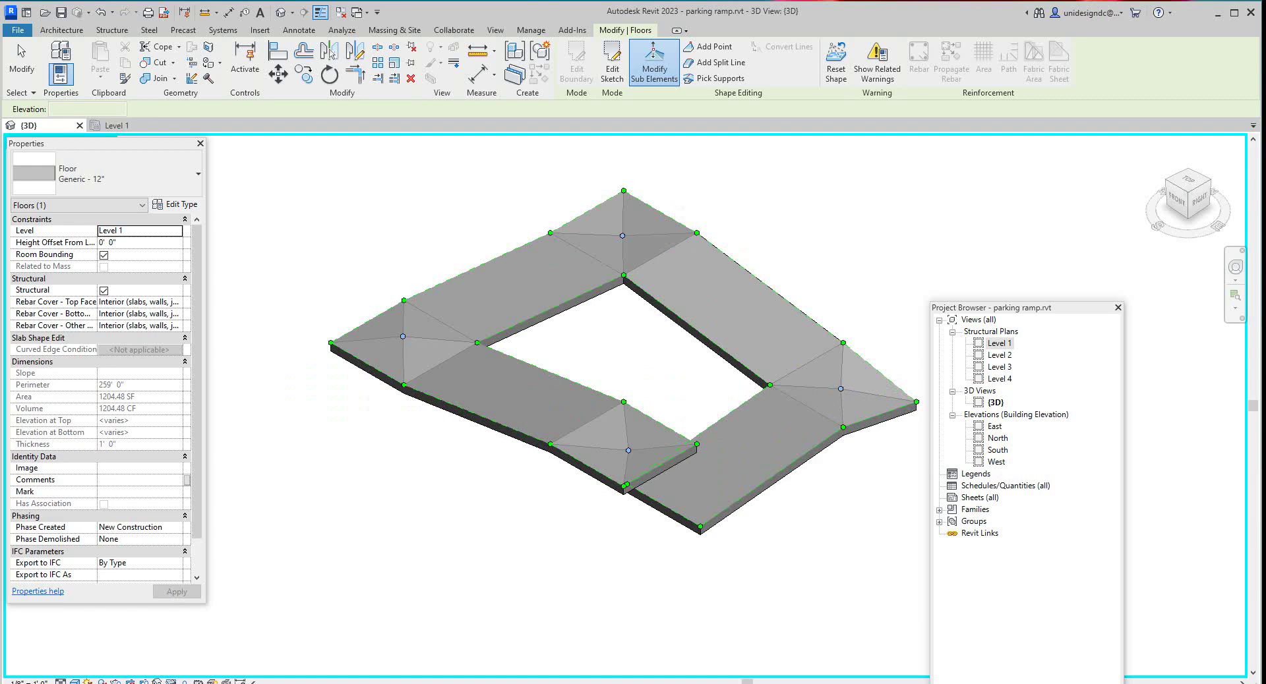
Open the North elevation and examine the ramp's landing profiles between grids C and G
double_click(998, 438)
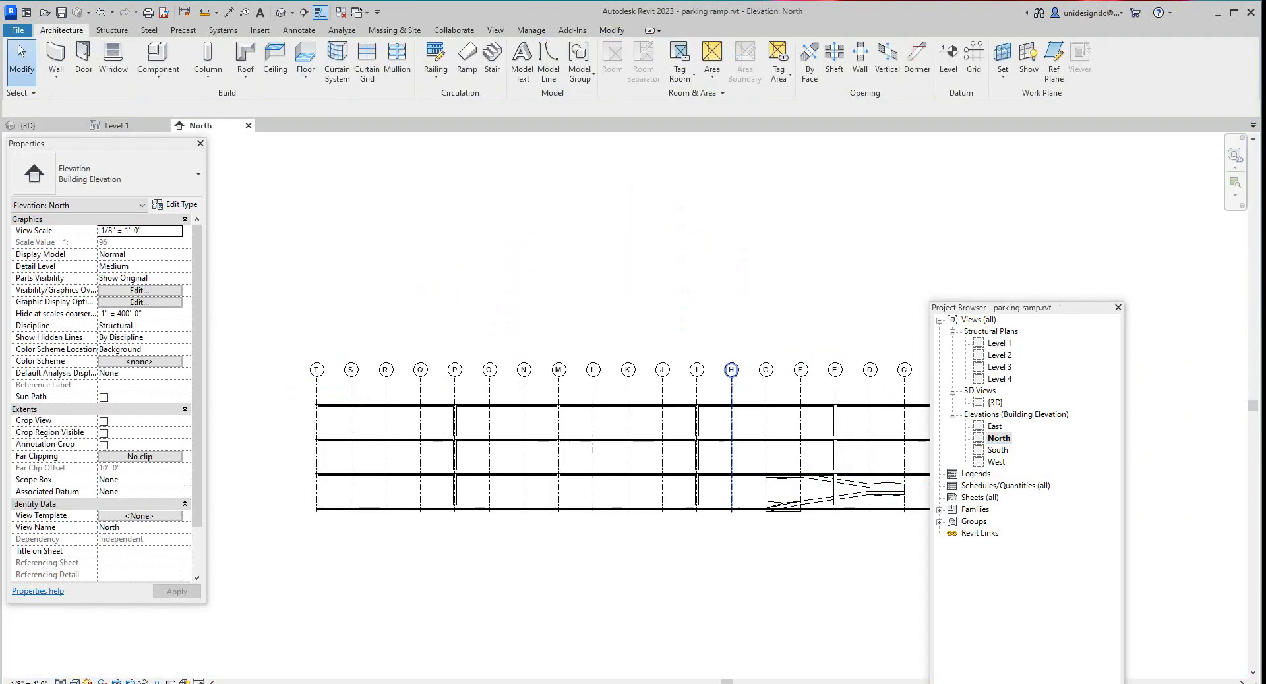
scroll(923, 492, "up", 6)
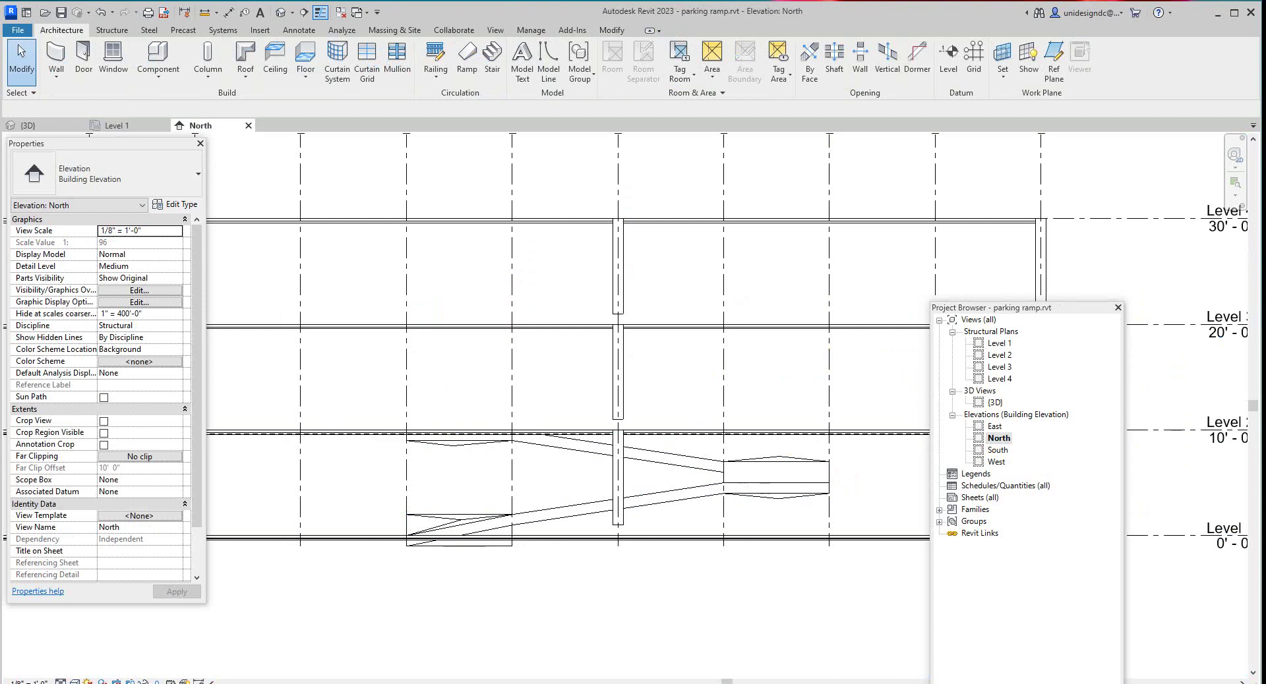
left_click(781, 458)
scroll(783, 458, "up", 5)
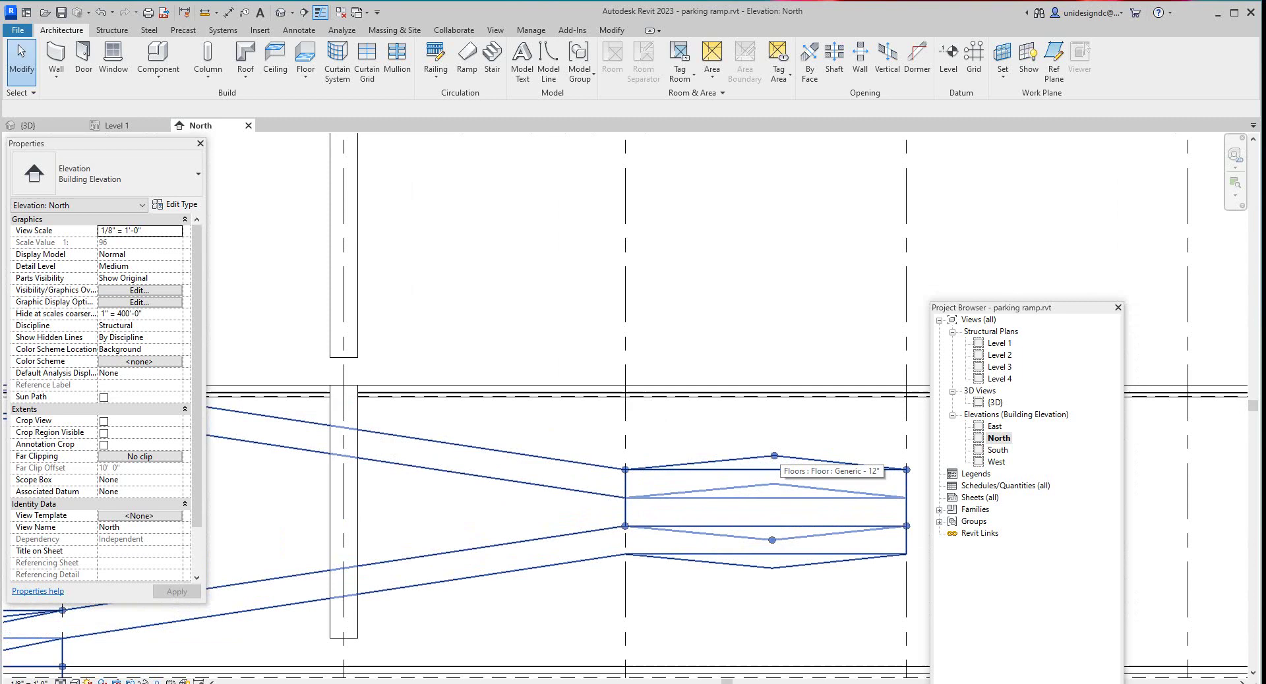
key("Escape")
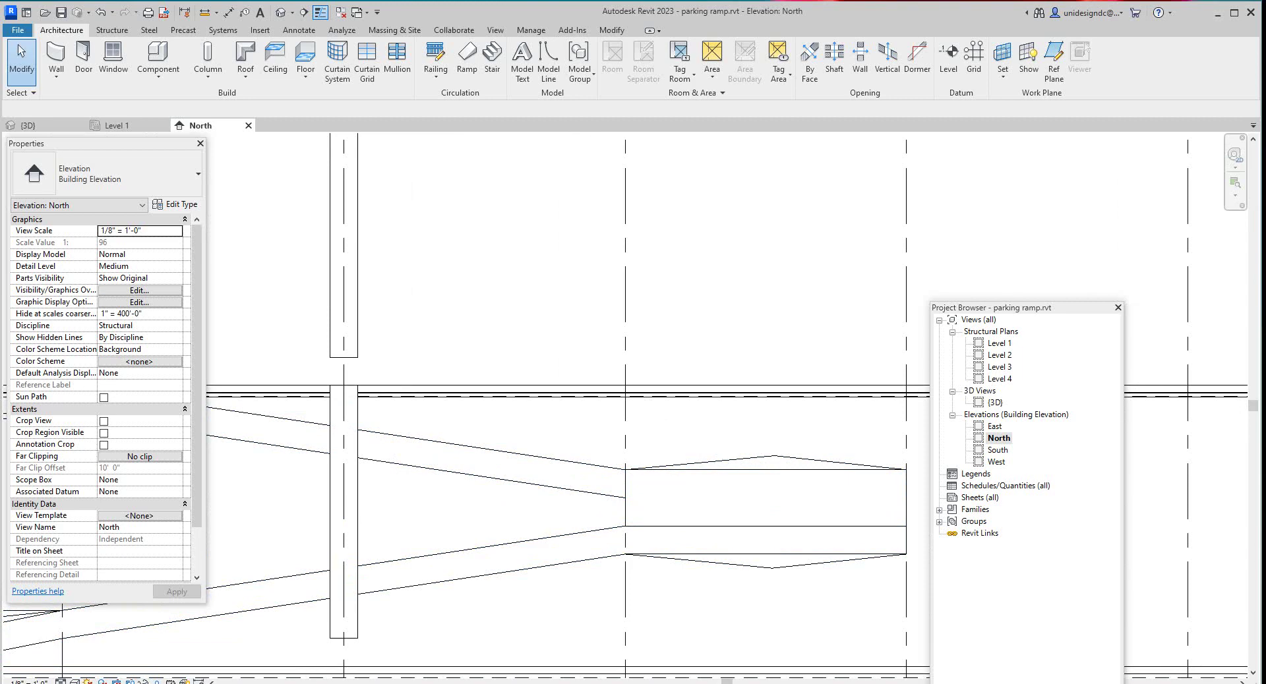
scroll(893, 650, "down", 4)
scroll(632, 538, "down", 3)
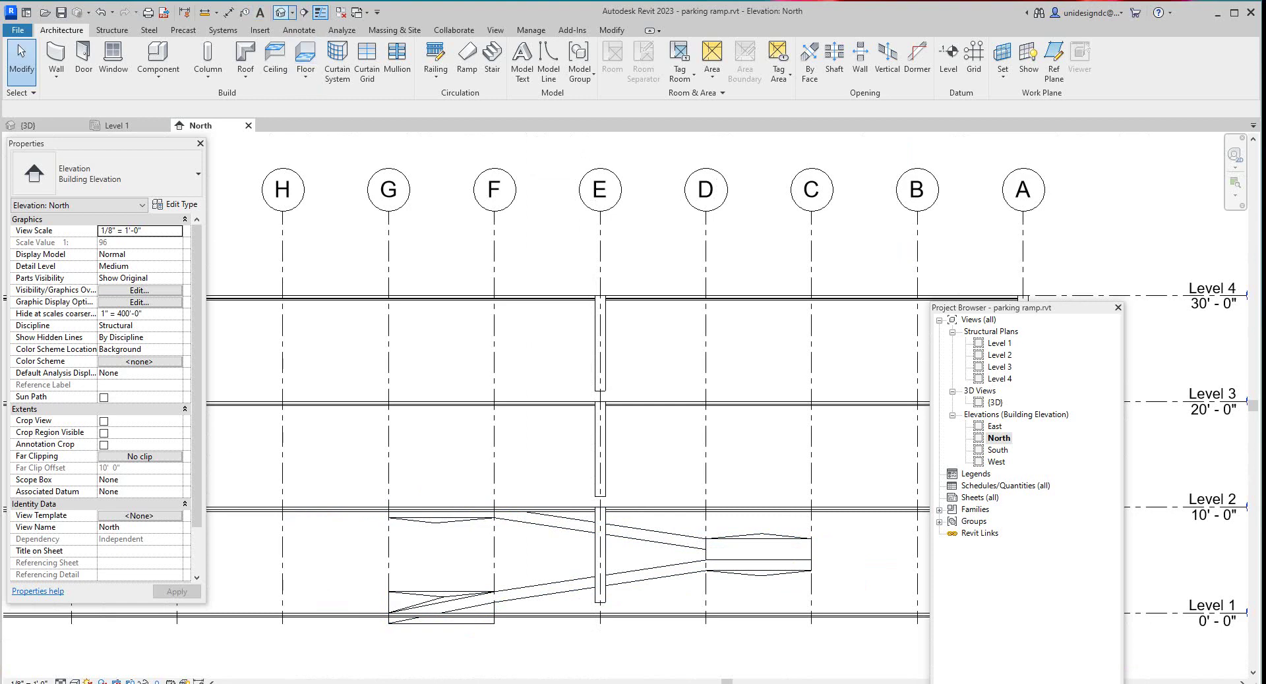
Return to the default 3D view and select the ramp floor
left_click(281, 12)
left_click(477, 267)
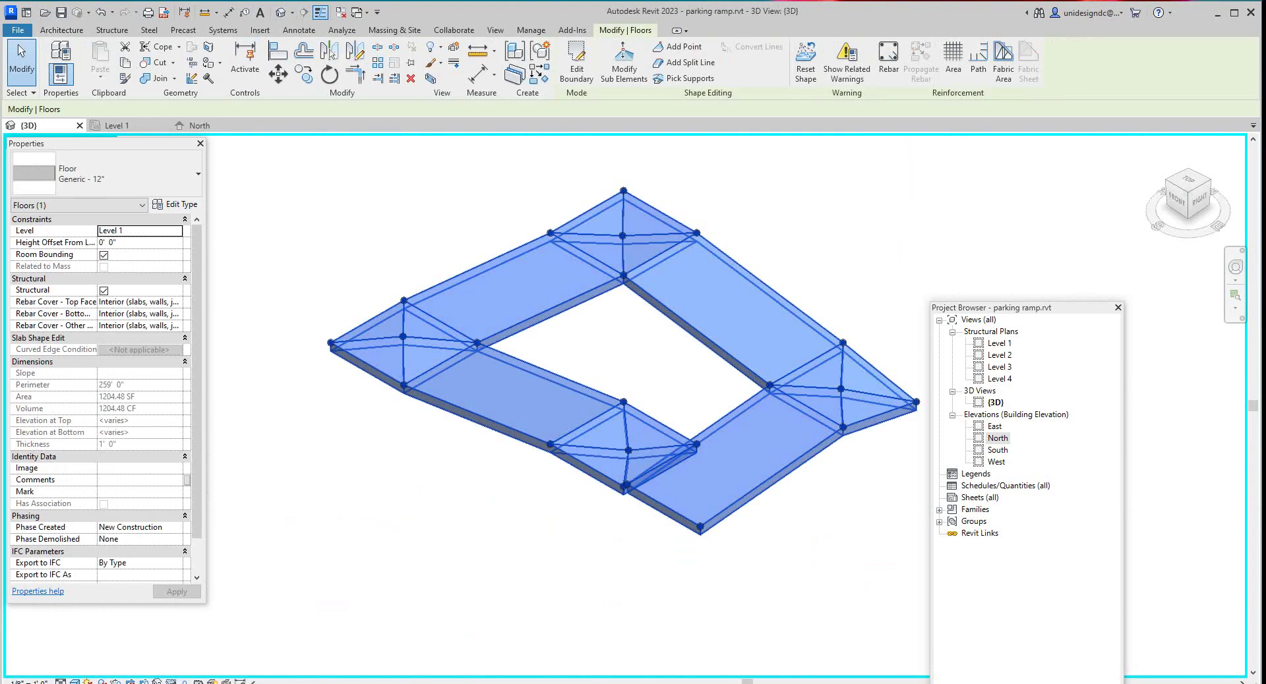
key("r")
key("e")
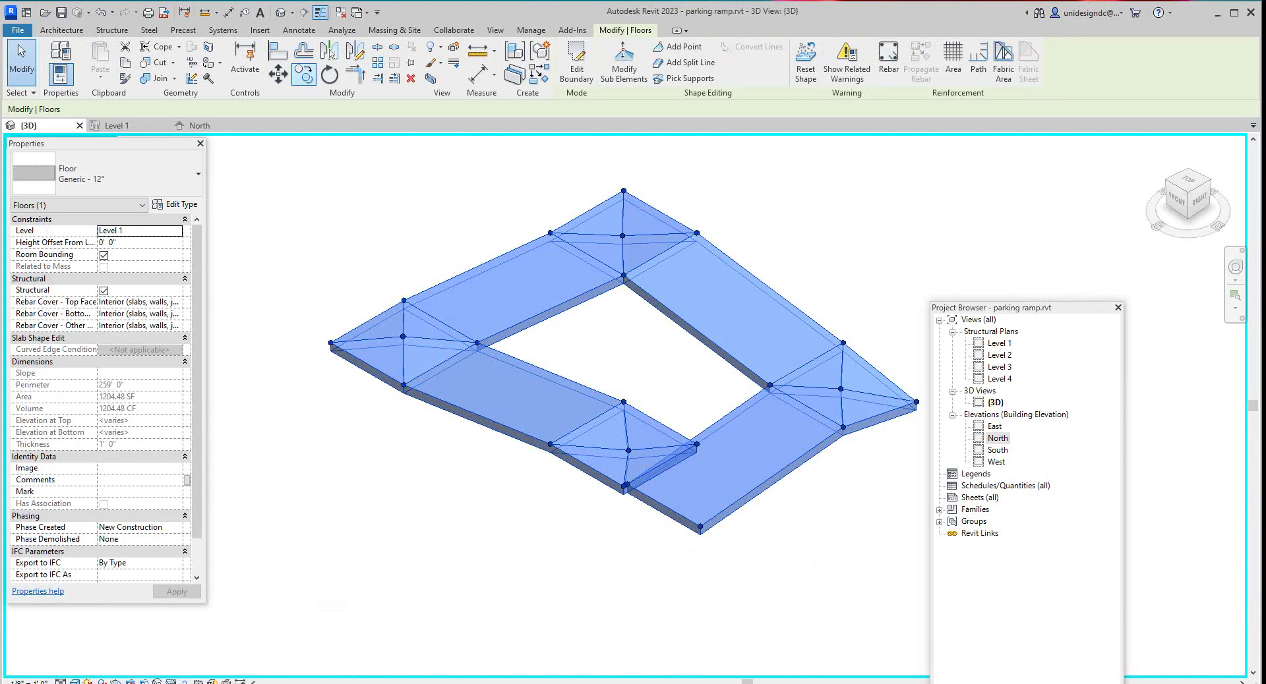
key("Escape")
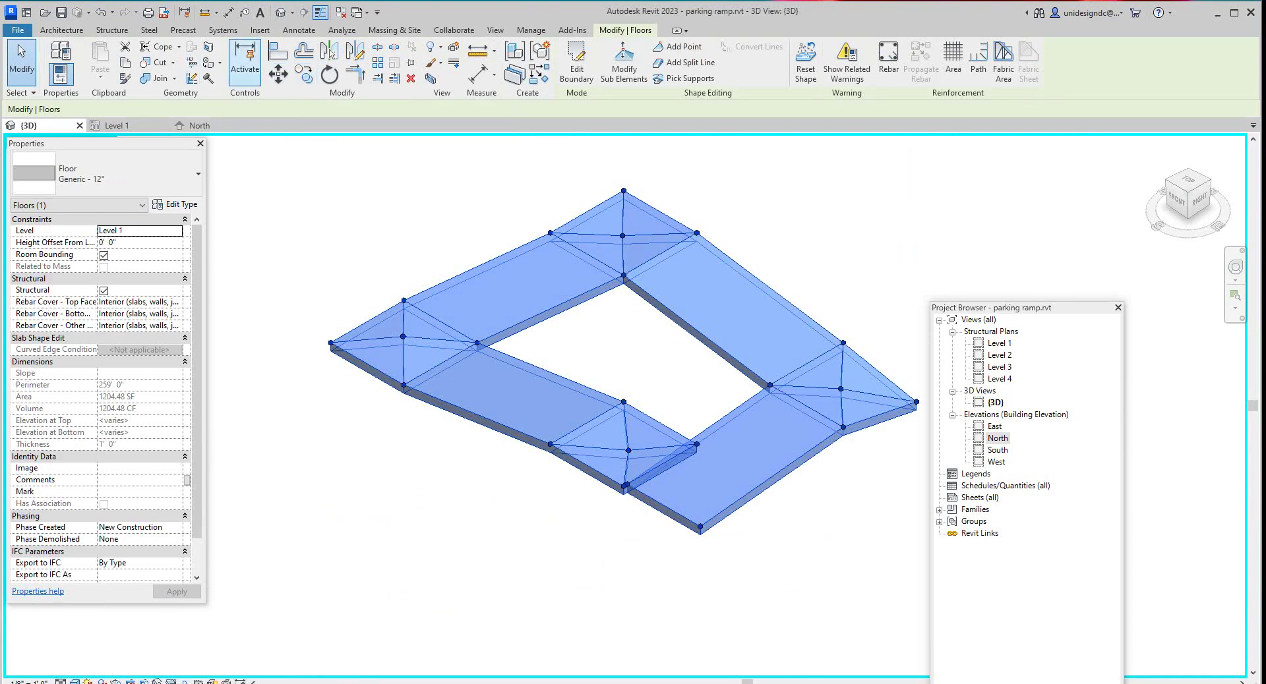
Copy the selected Level 1 ramp floor to the clipboard
left_click(125, 62)
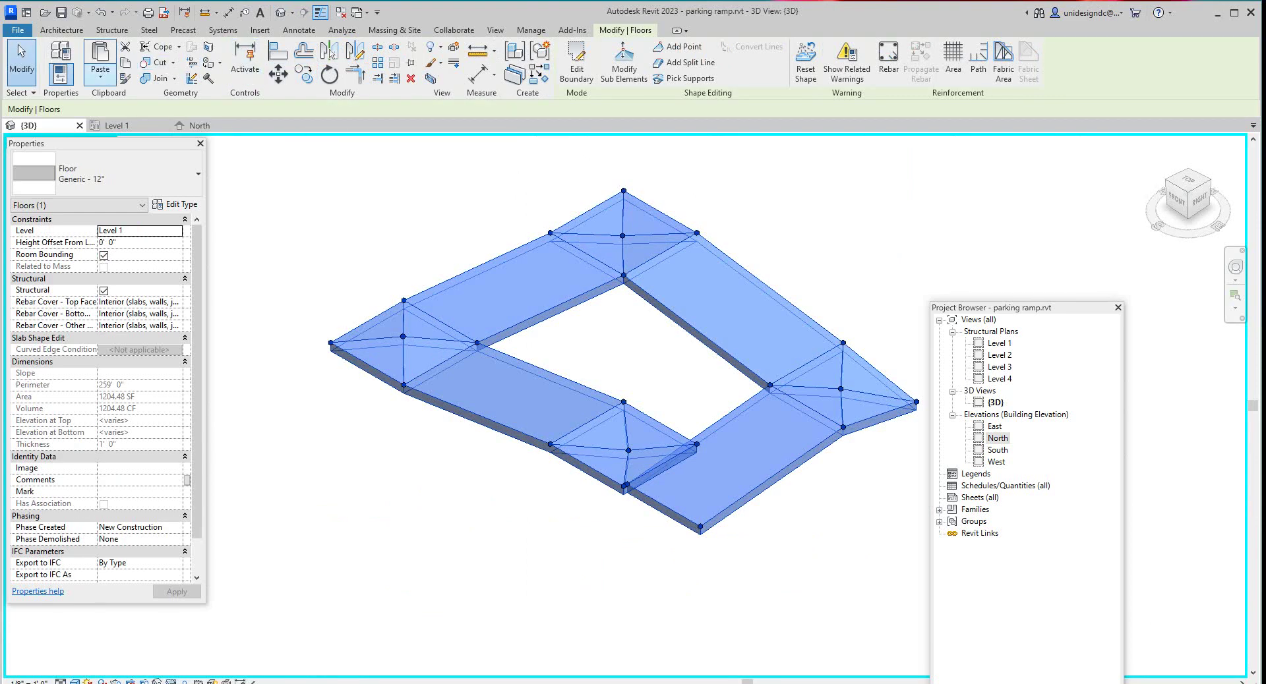
left_click(100, 72)
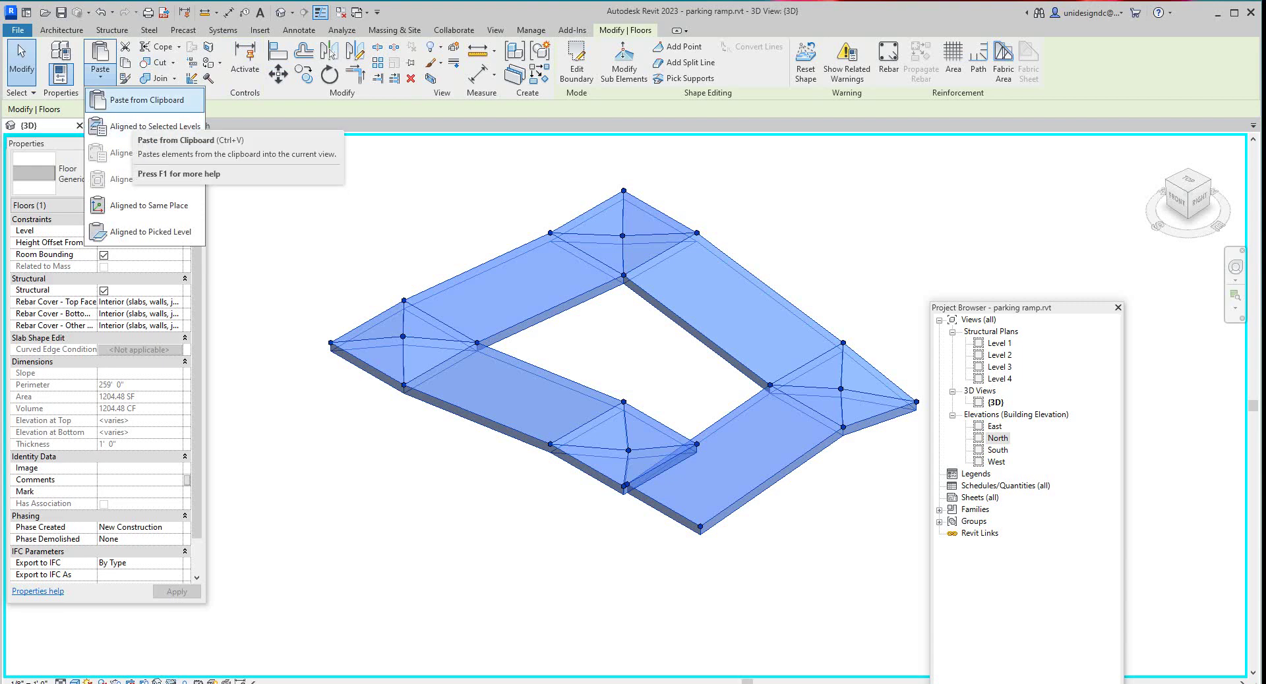
left_click(146, 99)
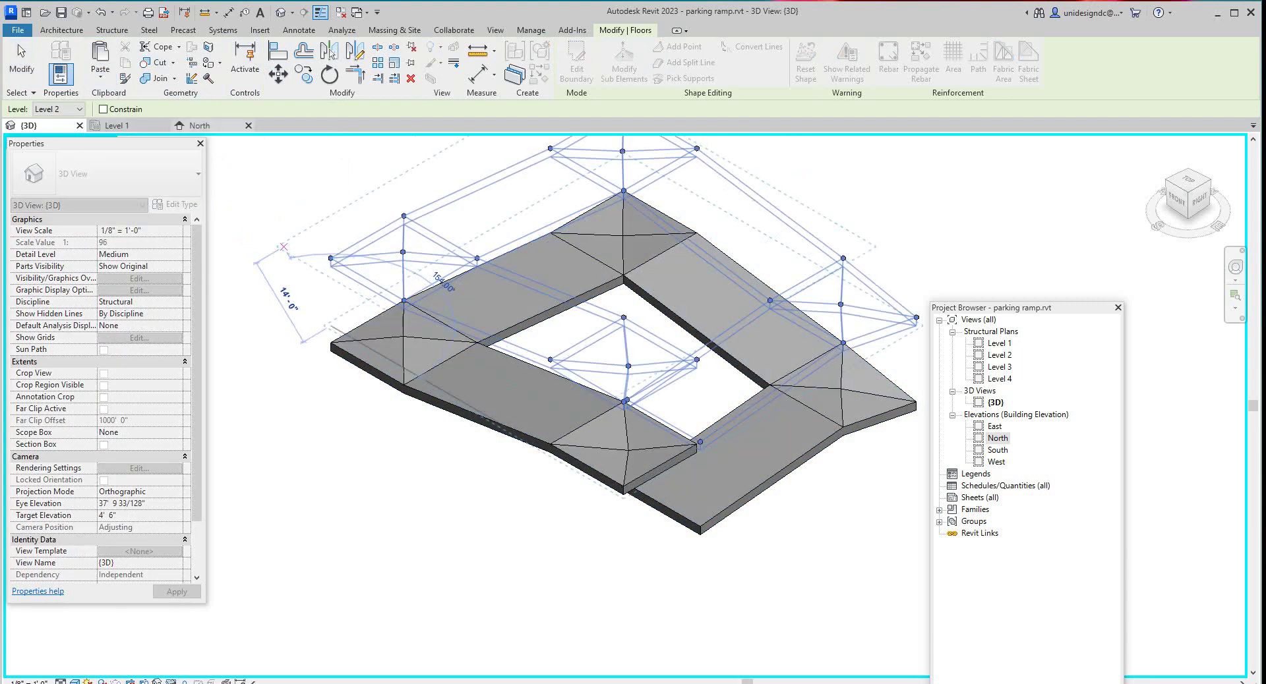
key("Escape")
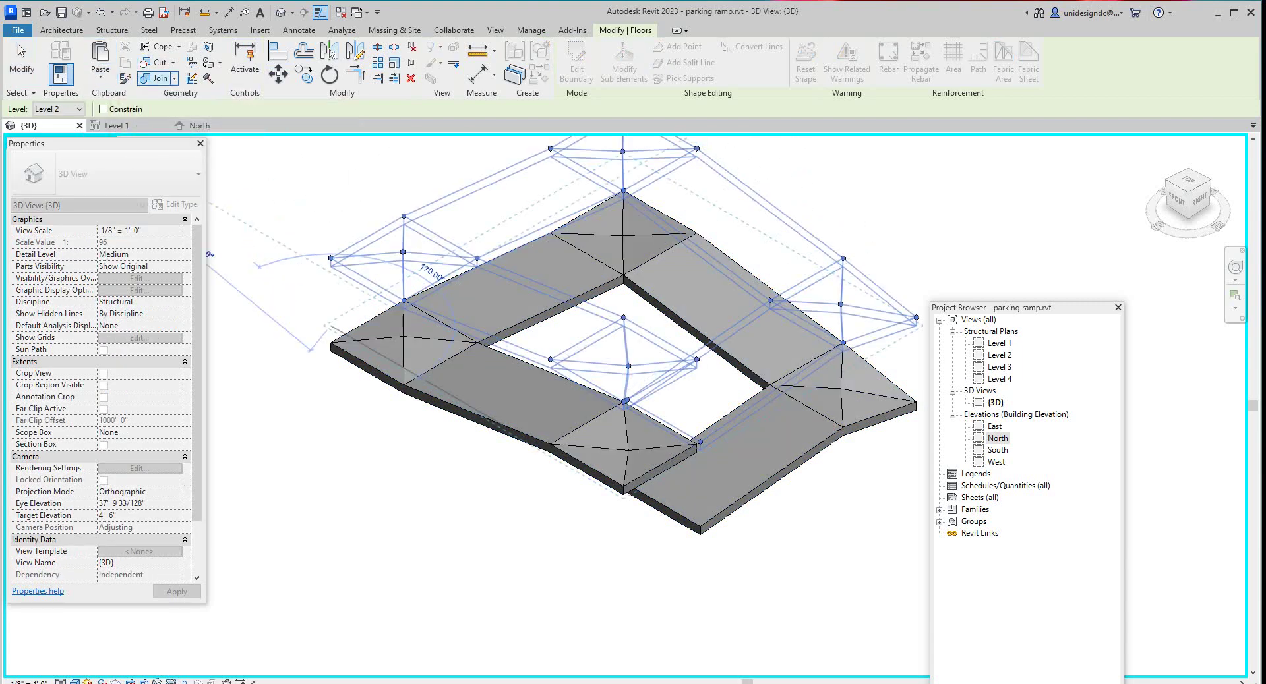
left_click(333, 436)
right_click(333, 436)
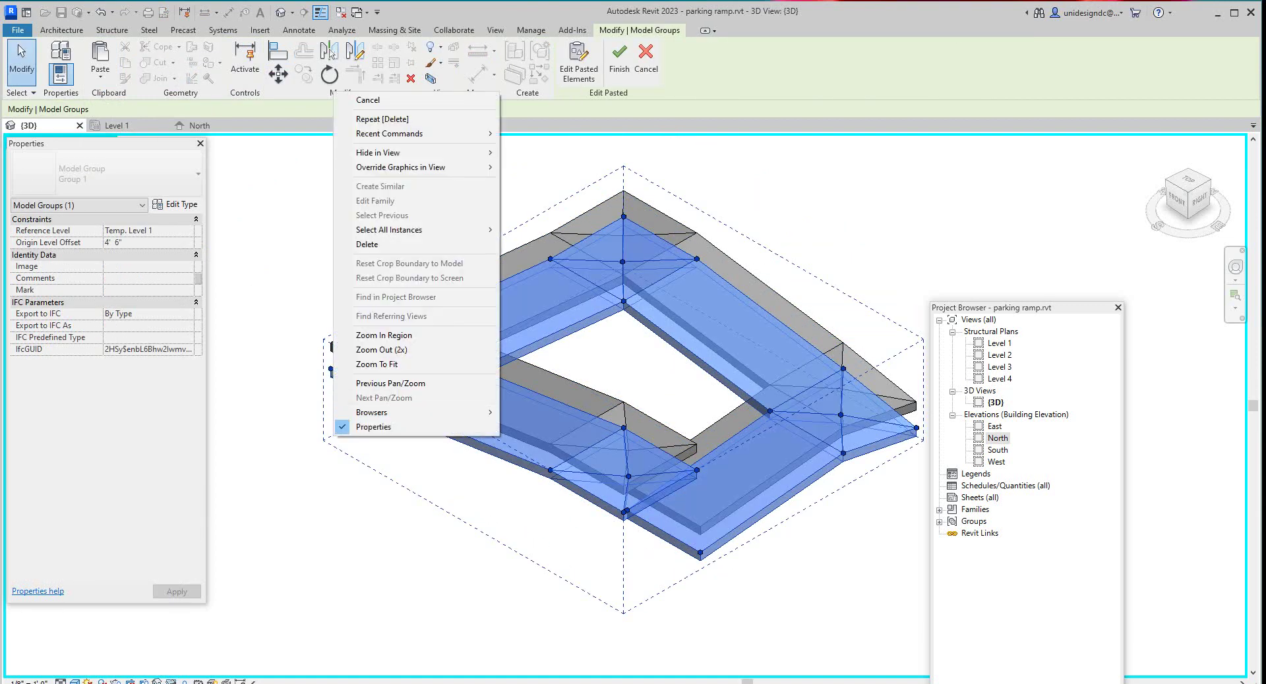
key("Escape")
left_click(646, 53)
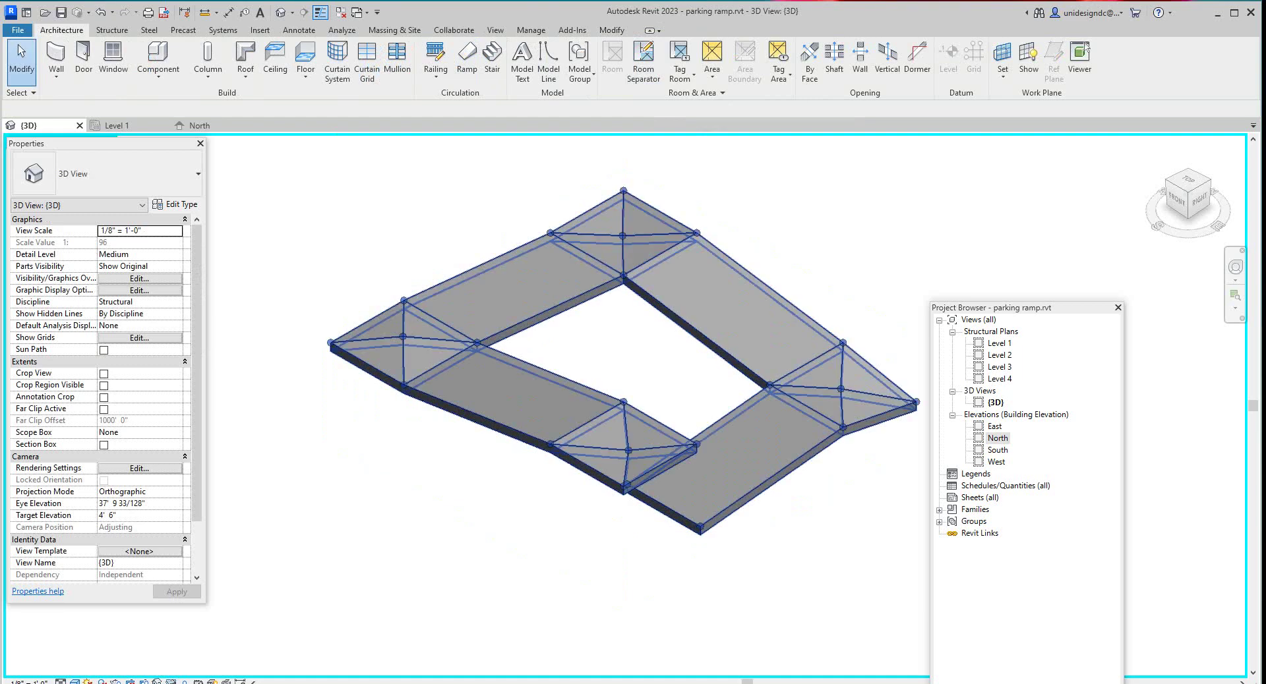
Paste the copied ramp floor aligned to Level 2, Level 3 and Level 4, leaving the copies deselected
left_click(553, 402)
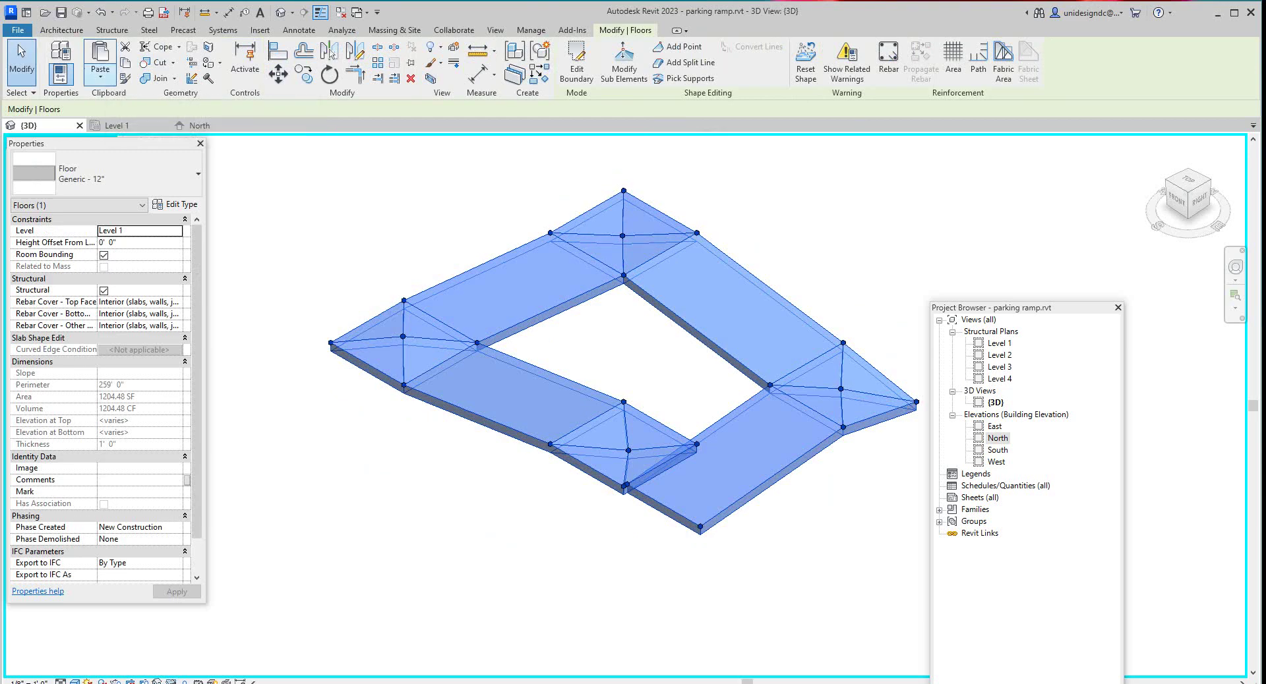
left_click(100, 74)
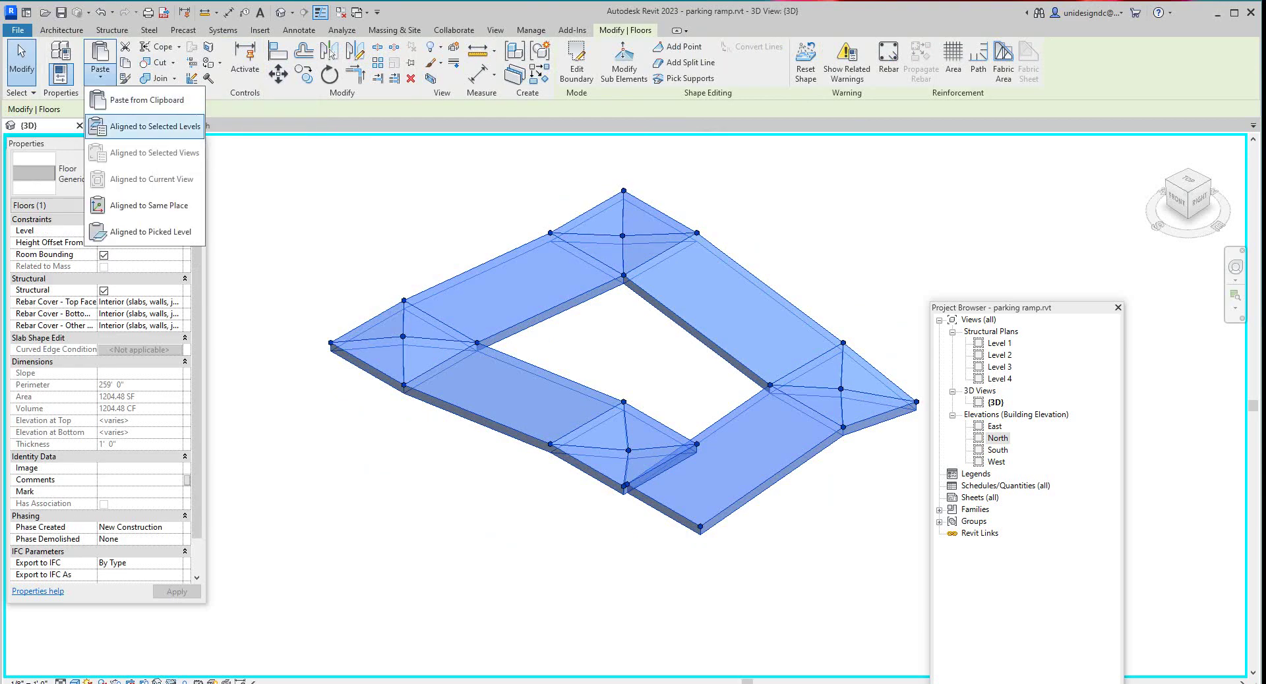
left_click(155, 126)
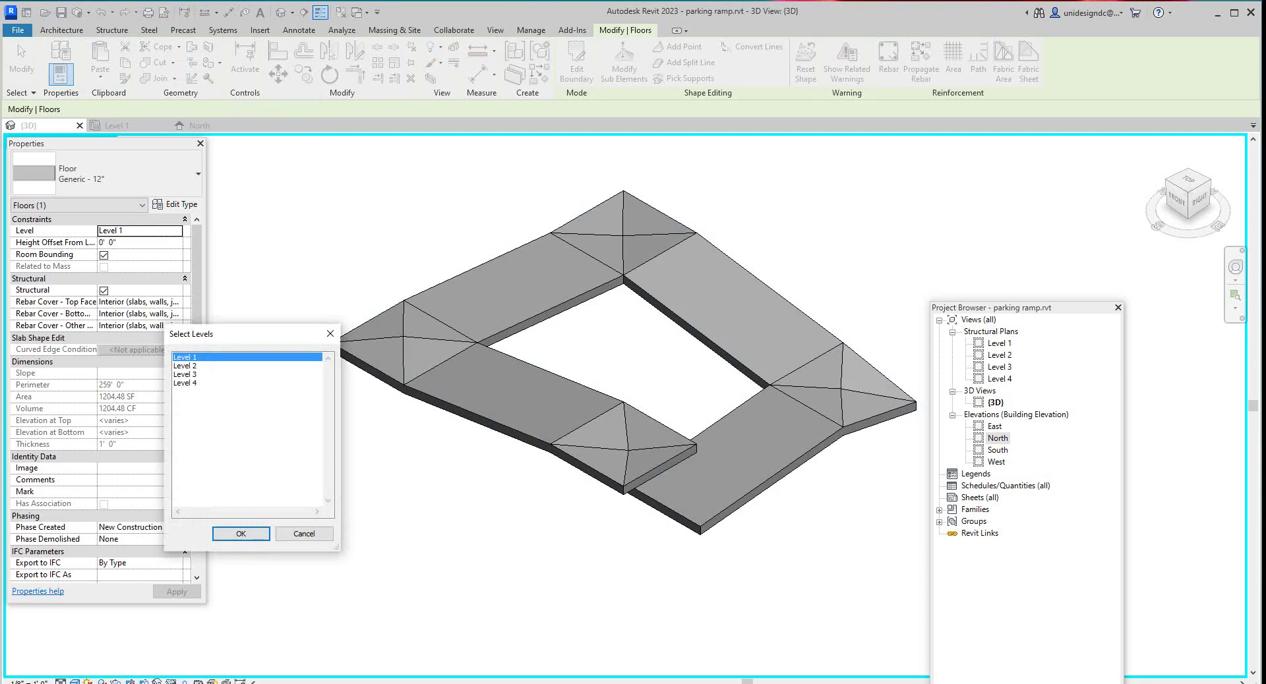
left_click_drag(185, 365, 185, 383)
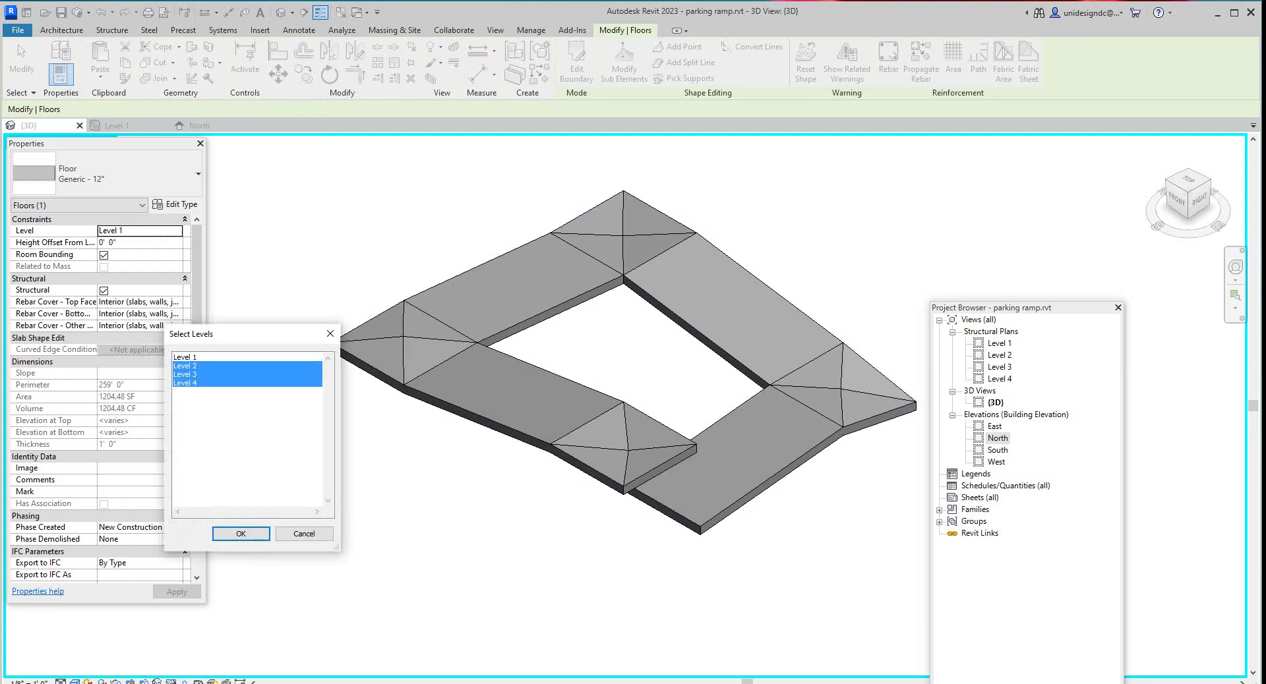
left_click(241, 533)
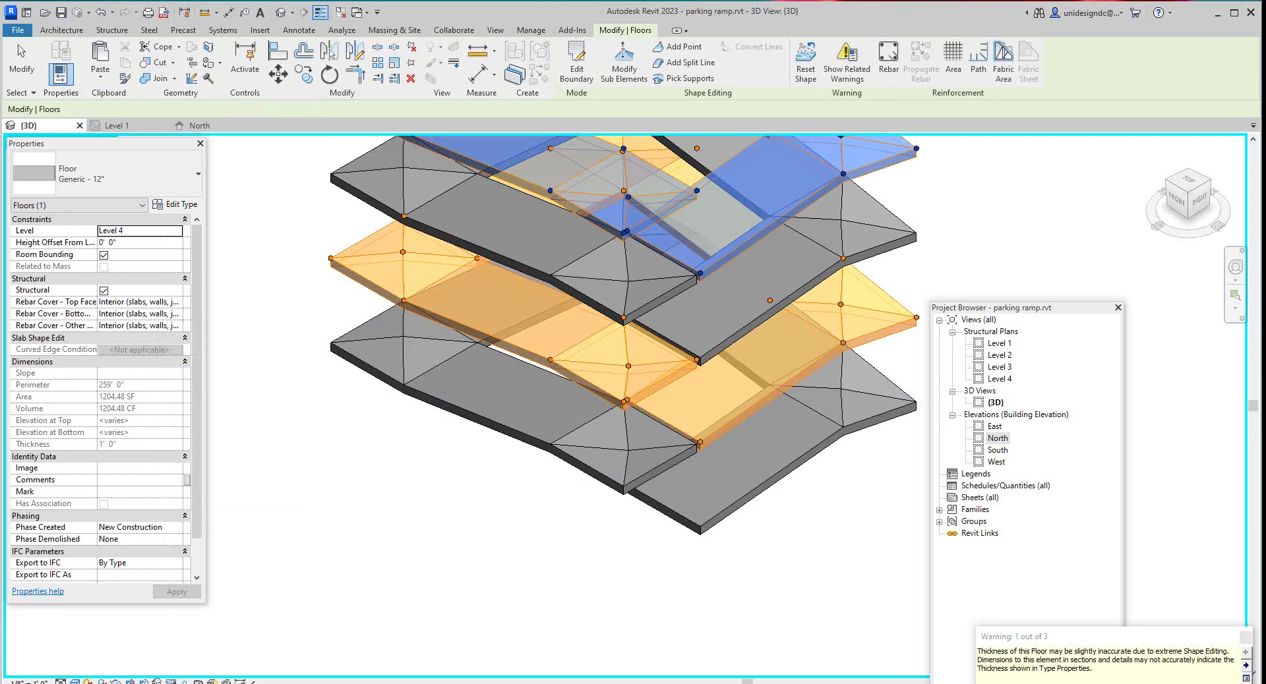
key("Escape")
scroll(290, 449, "down", 4)
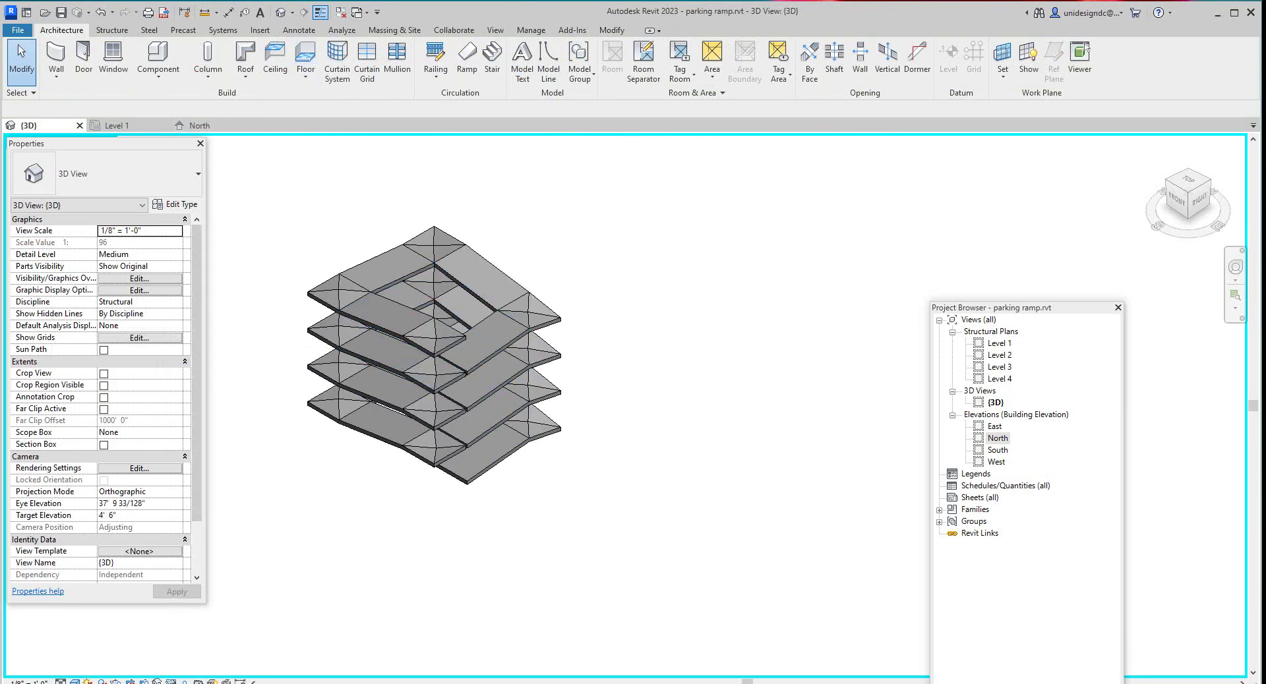
Reset the temporary hide/isolate in the 3D view to show the ramps together with the whole parking structure
left_click(172, 682)
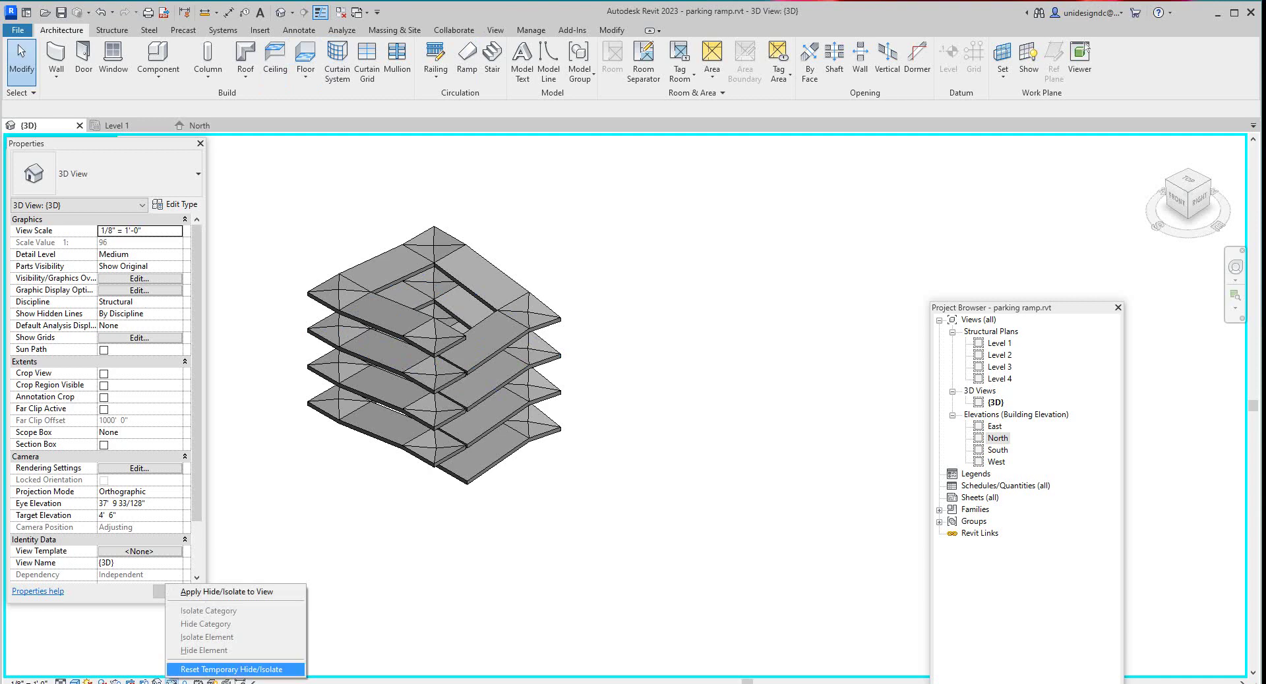
left_click(230, 669)
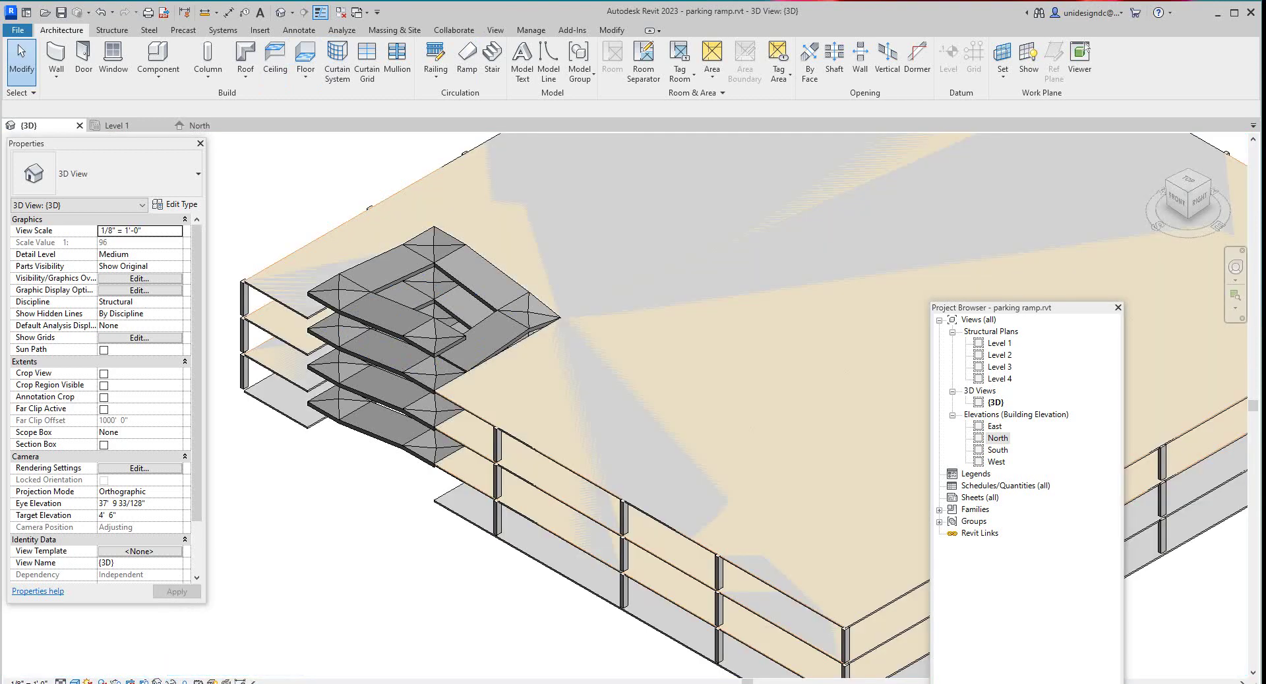
scroll(340, 531, "down", 4)
scroll(340, 531, "up", 2)
scroll(384, 496, "down", 1)
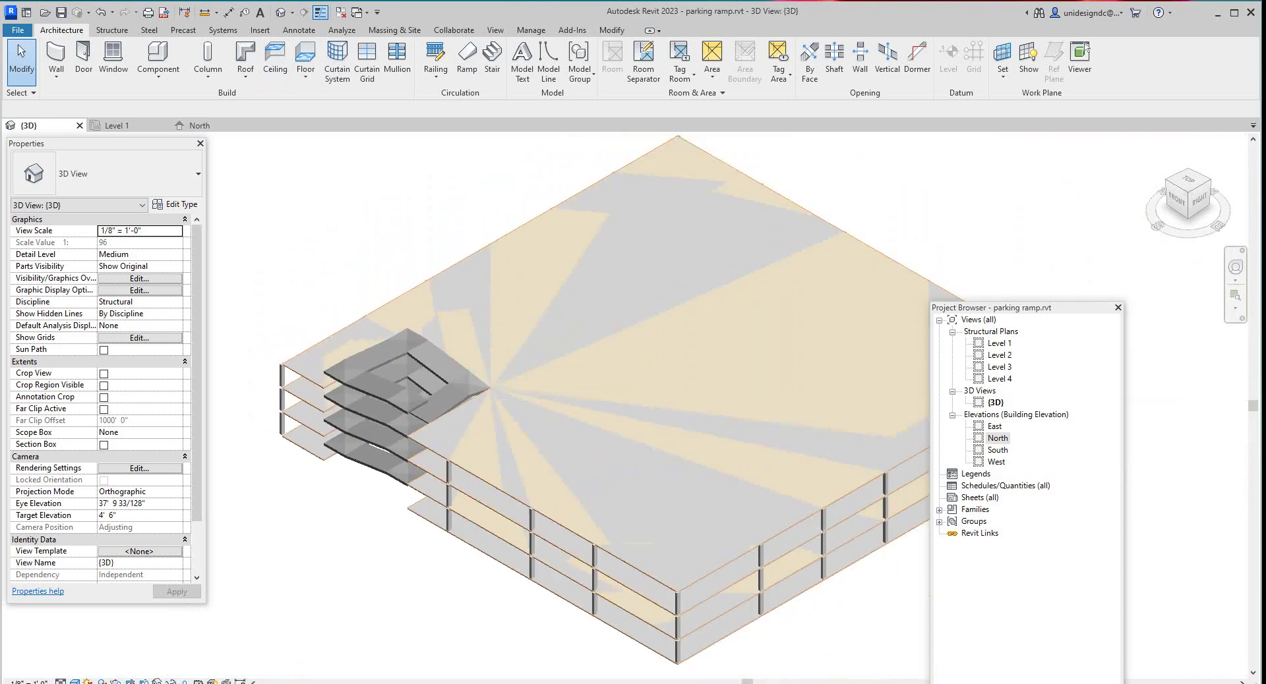
Delete the topmost ramp floor copy, on Level 4 of the parking structure
mouse_move(1176, 199)
left_mouse_down()
mouse_move(1194, 170)
mouse_move(1194, 190)
left_mouse_up()
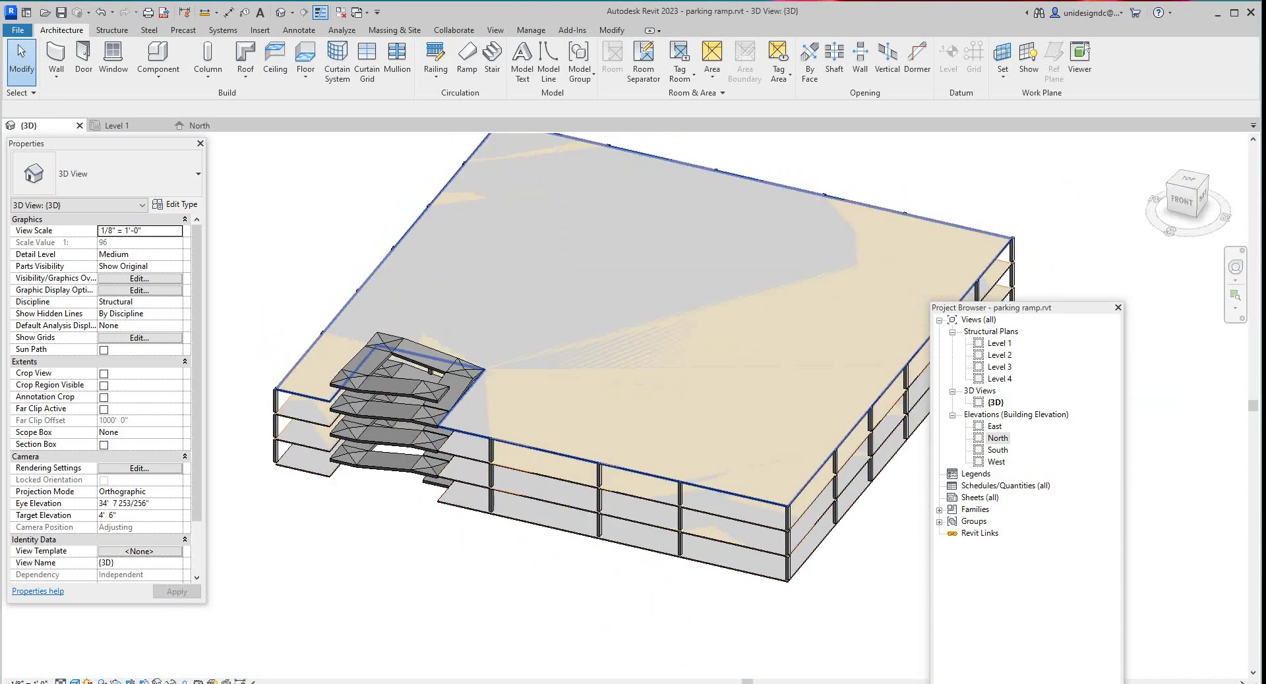
scroll(364, 395, "up", 2)
left_click(364, 395)
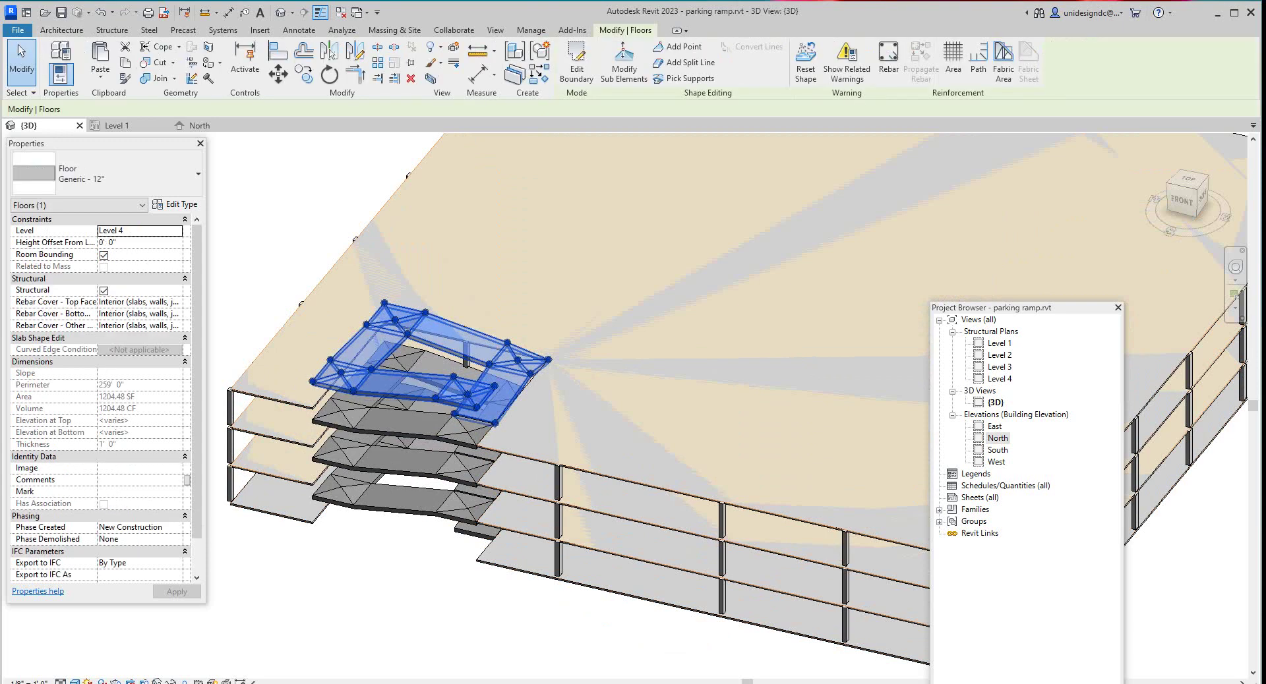
key("Escape")
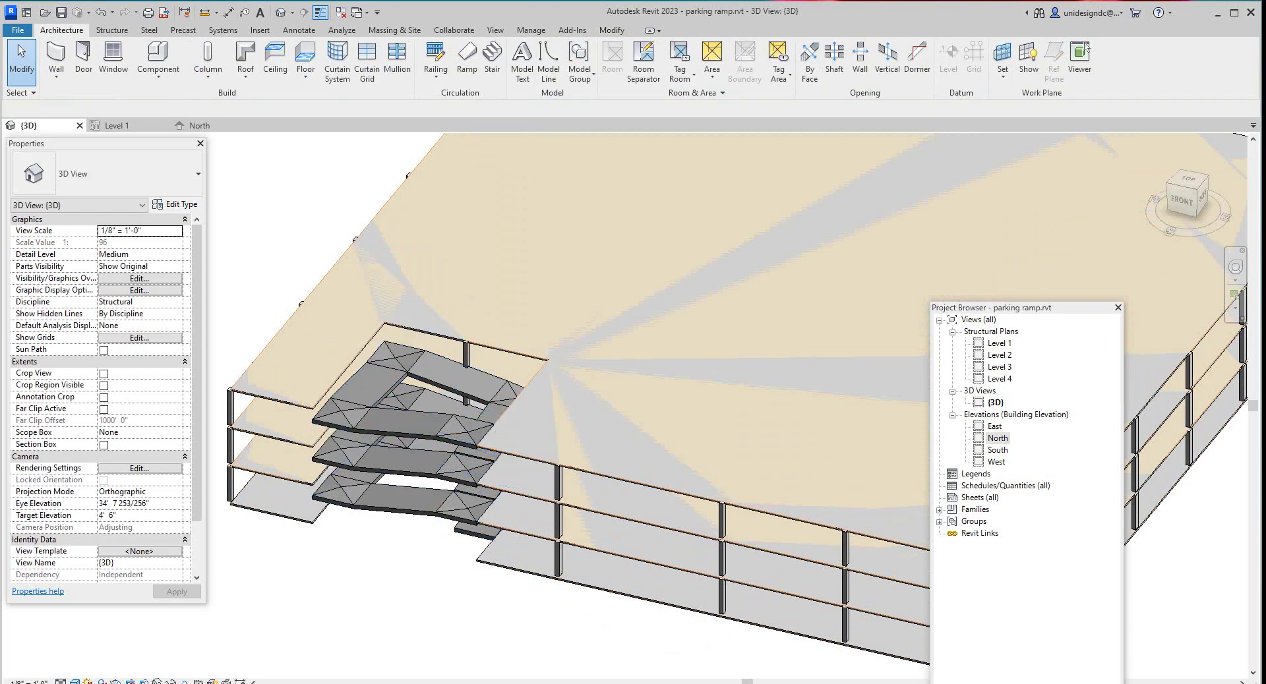
mouse_move(1184, 201)
left_mouse_down()
mouse_move(1196, 173)
mouse_move(1183, 205)
mouse_move(1153, 185)
left_mouse_up()
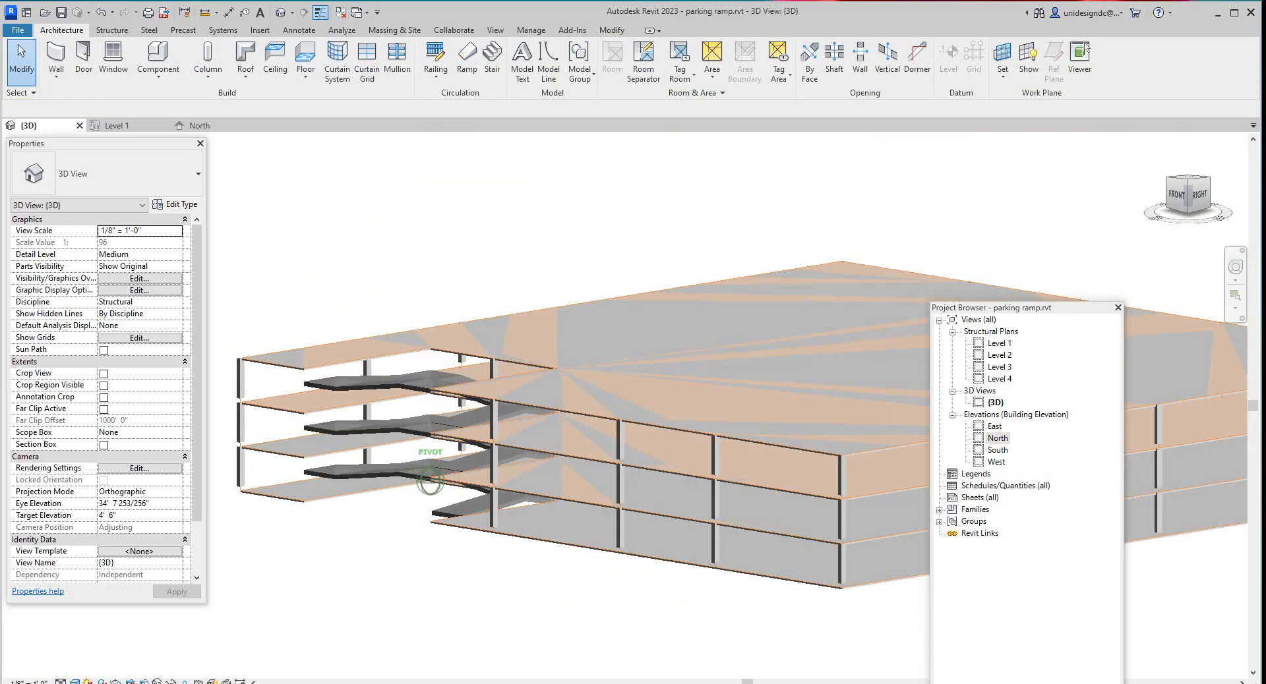
middle_click_drag(620, 383, 607, 415, "shift")
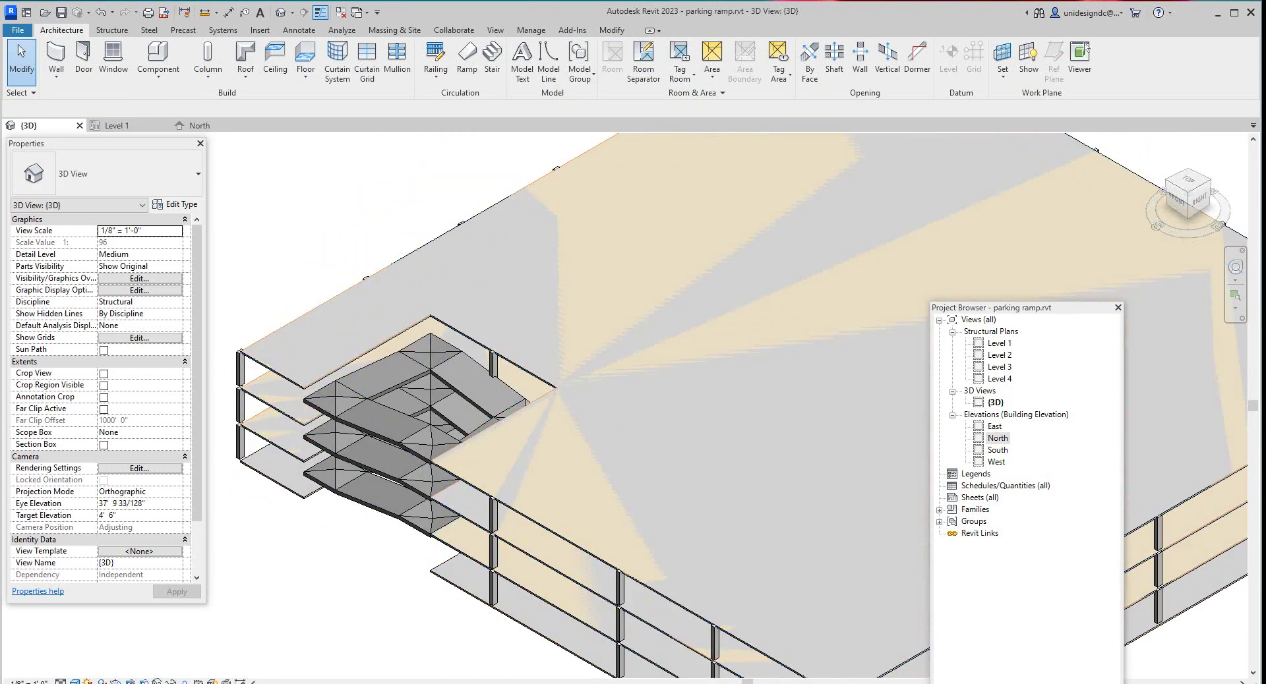